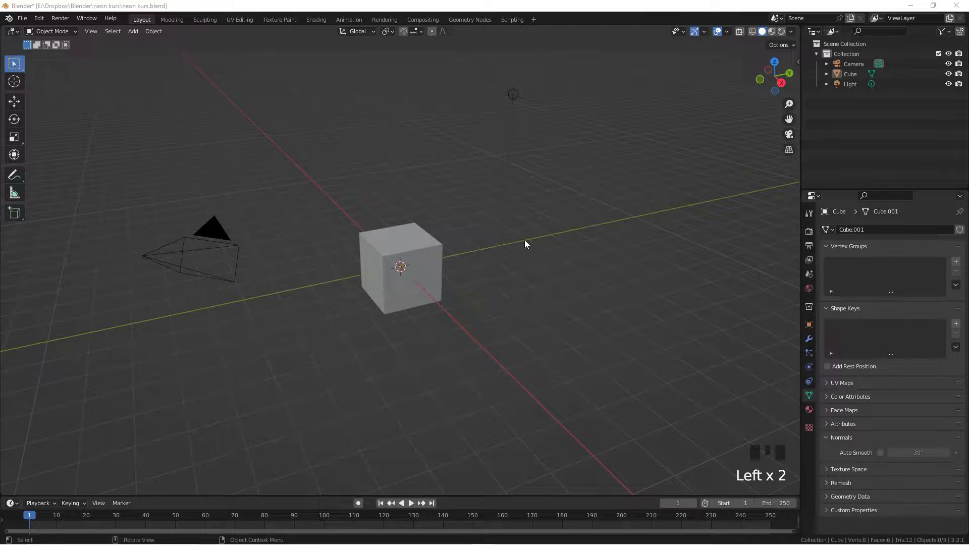
Step: Delete the default cube and add a cylinder mesh at the origin
left_click(426, 272)
key("Delete")
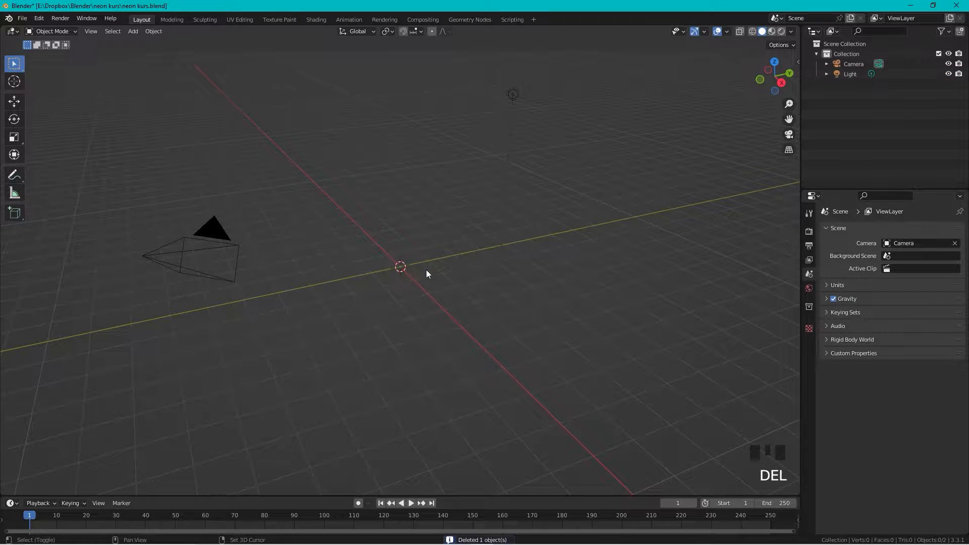
key("shift+a")
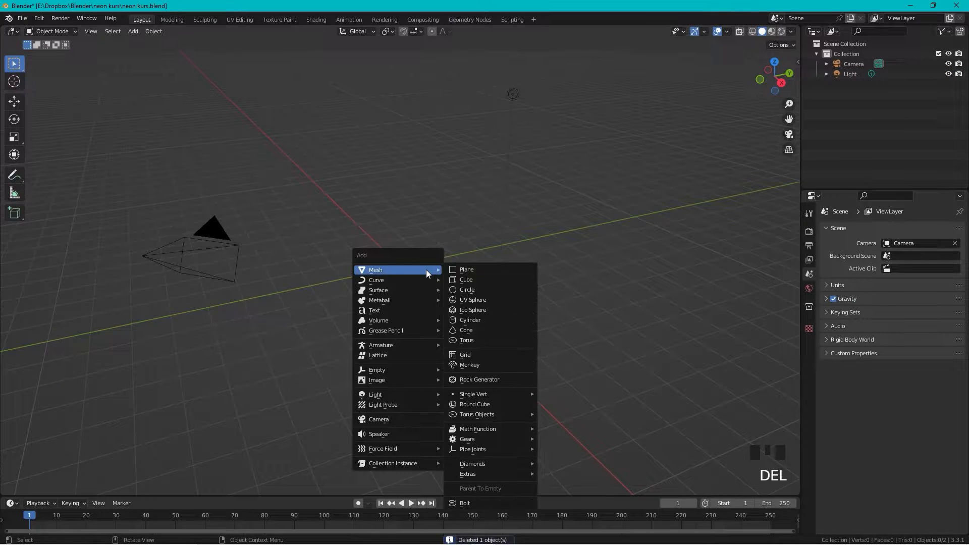
left_click(495, 320)
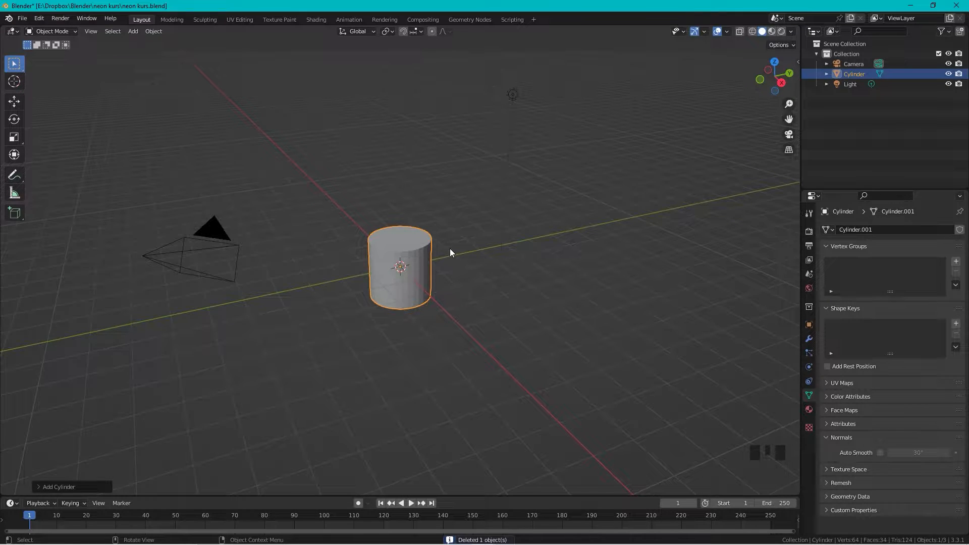
Step: Scale the cylinder along the global Z axis by about 5 to make a tall tube
key("s")
key("z")
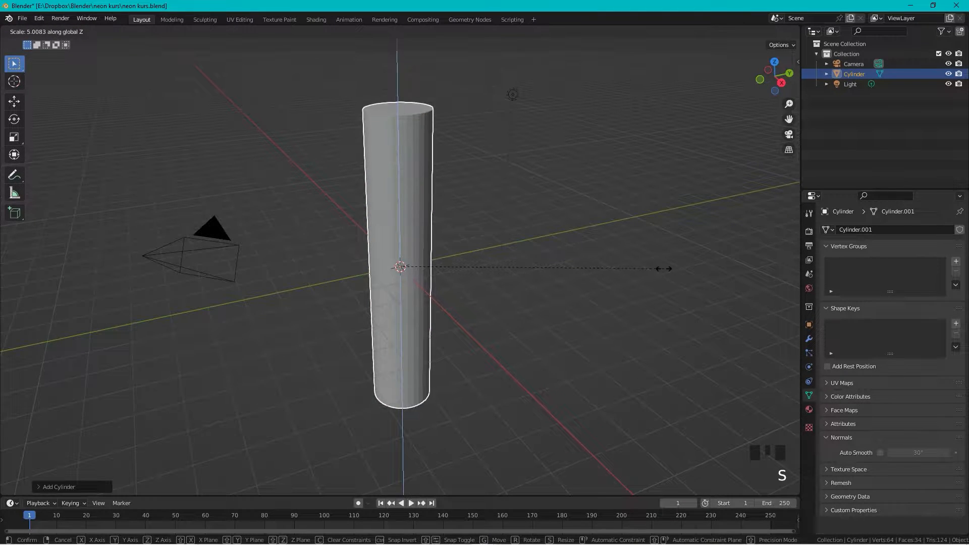
left_click(656, 272)
Step: Shade the cylinder smooth and enable Auto Smooth for its normals at 30°
right_click(424, 206)
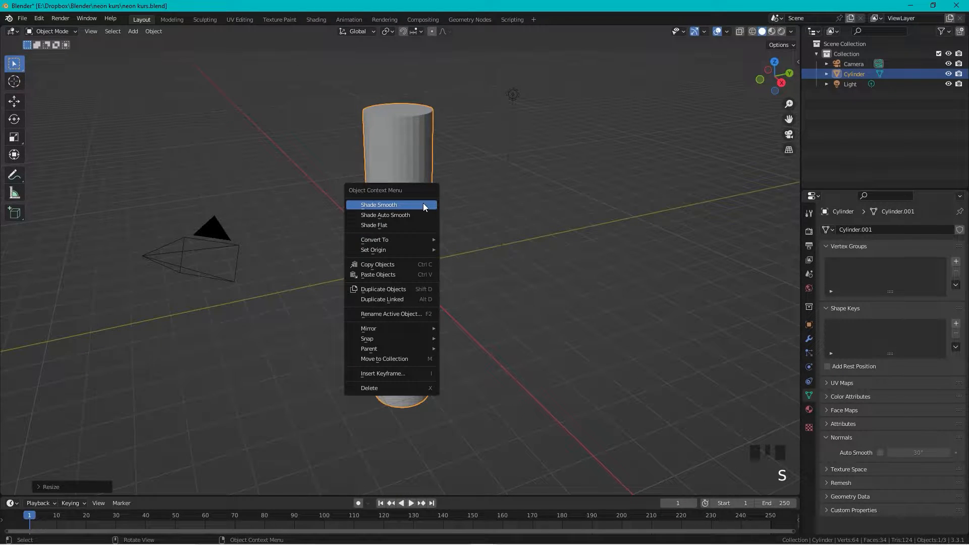
left_click(424, 206)
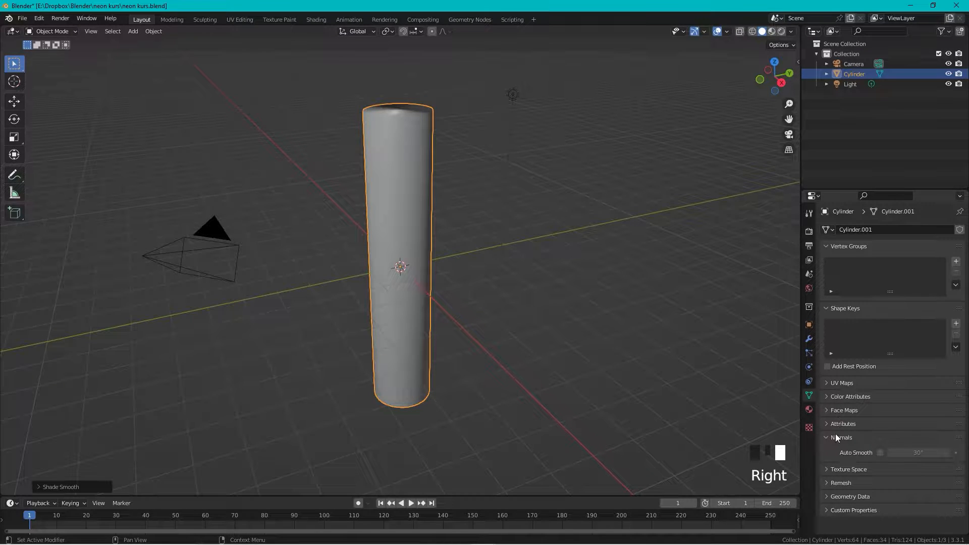
left_click(881, 453)
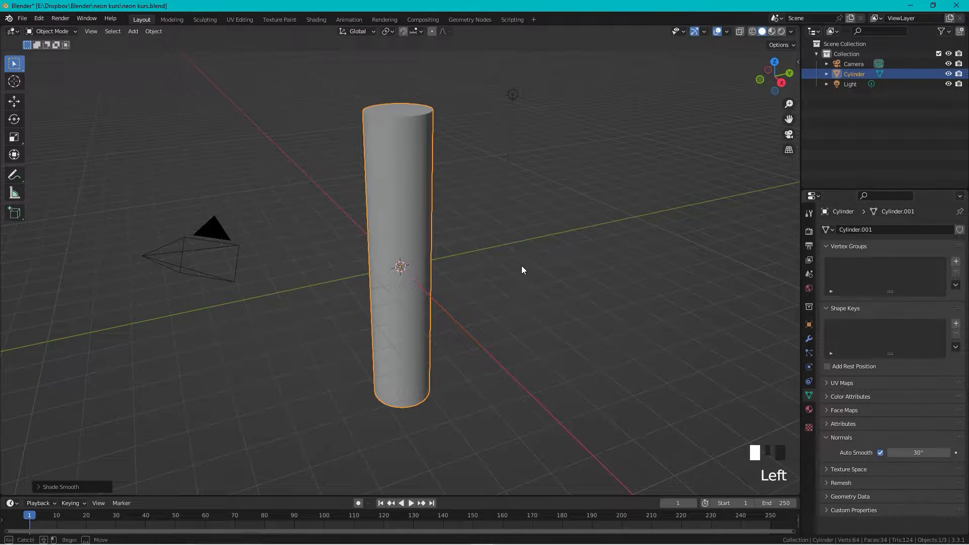
Step: Open the Shading workspace and give the cylinder a new material named "neon"
left_click(317, 20)
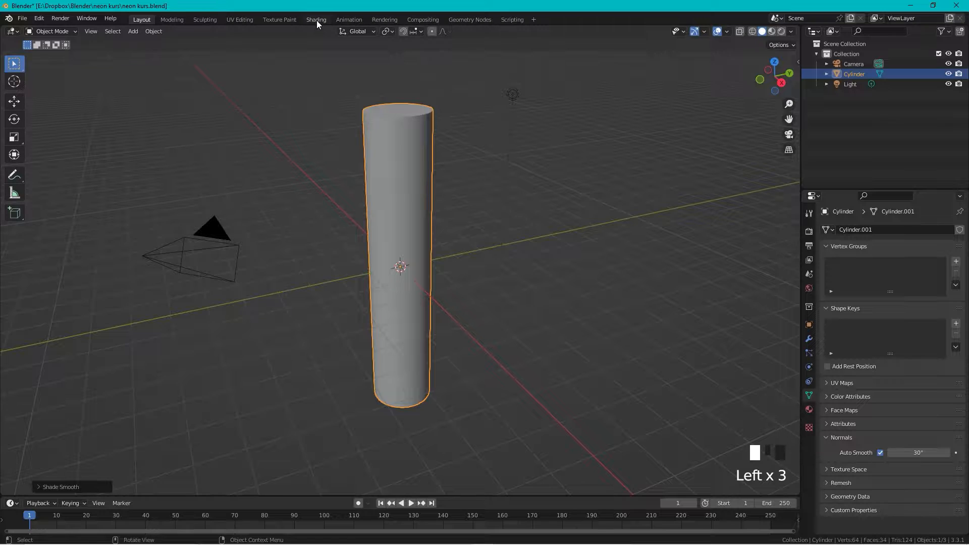
left_click(434, 299)
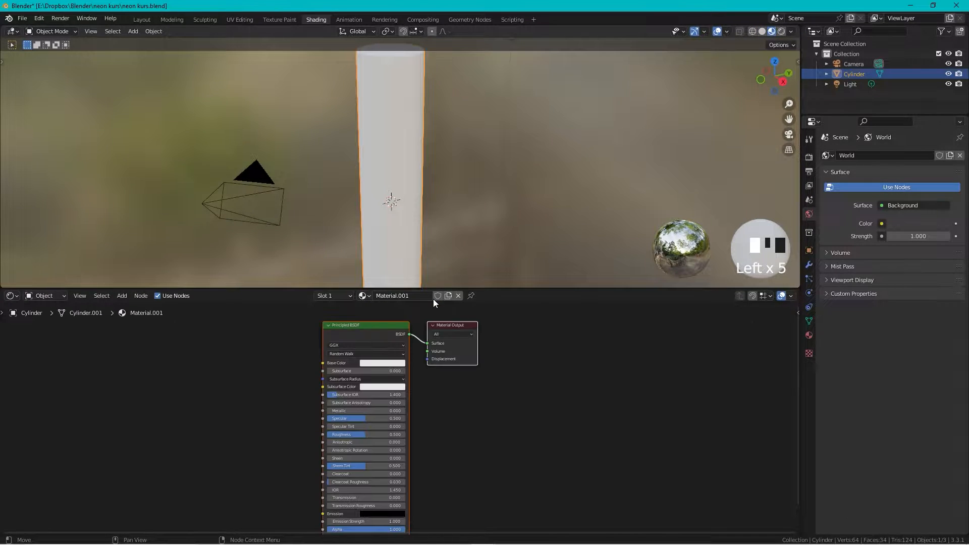
double_click(410, 297)
type("neon")
key("Return")
Step: Enlarge the node editor area and display the 3D viewport in rendered shading
left_click_drag(511, 289, 510, 247)
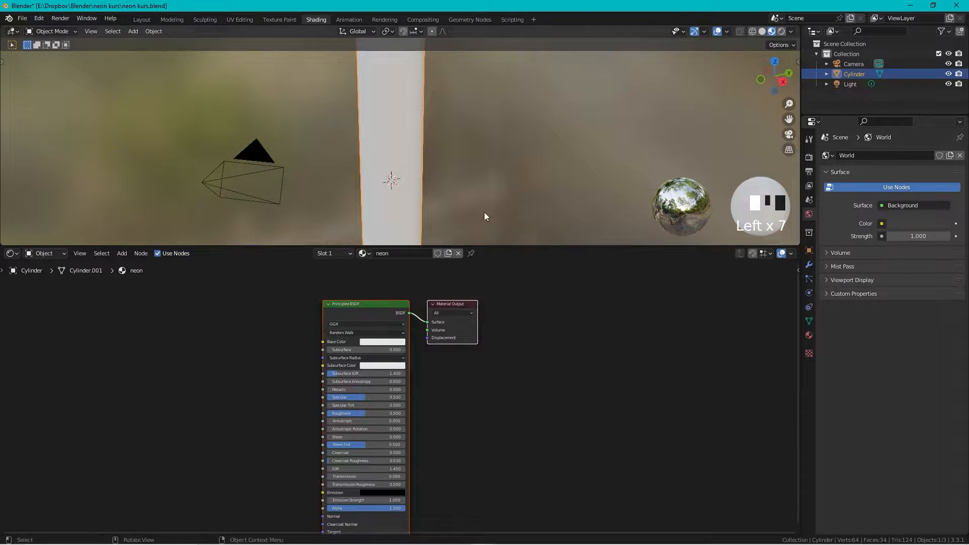
middle_click_drag(489, 344, 596, 341, "shift")
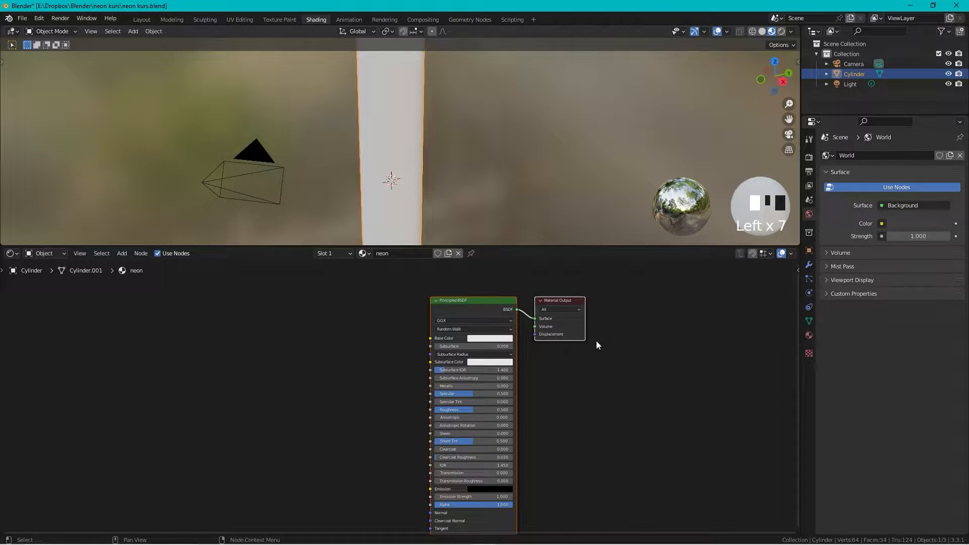
left_click(781, 32)
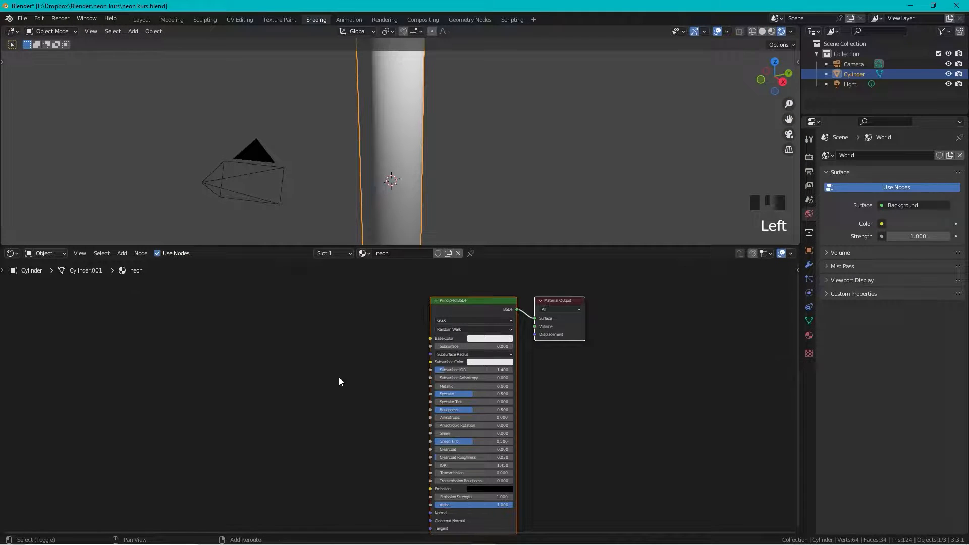
Step: Lower the Principled BSDF's Roughness to about 0.095
middle_click_drag(340, 381, 314, 353, "shift")
scroll(386, 354, "up", 4)
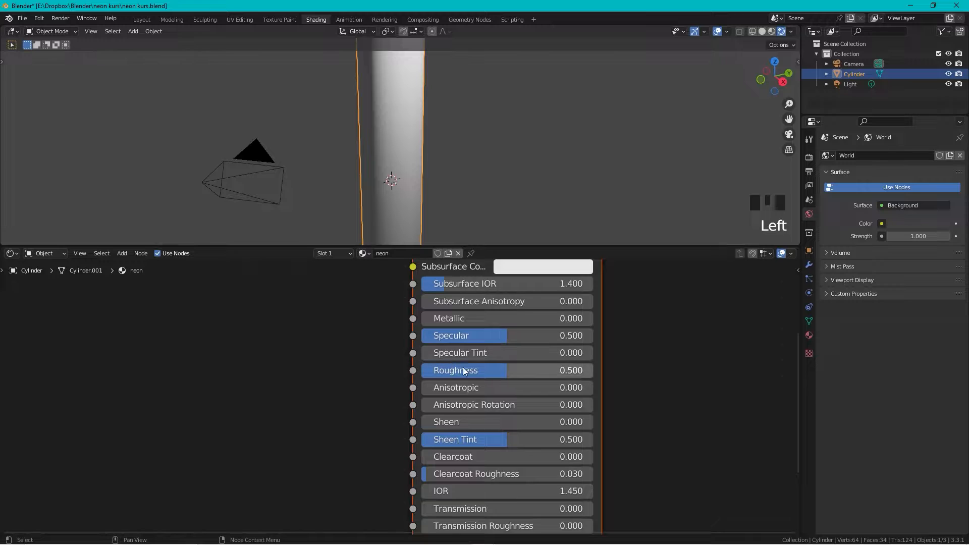
left_click_drag(501, 370, 432, 370)
middle_click_drag(268, 441, 304, 425)
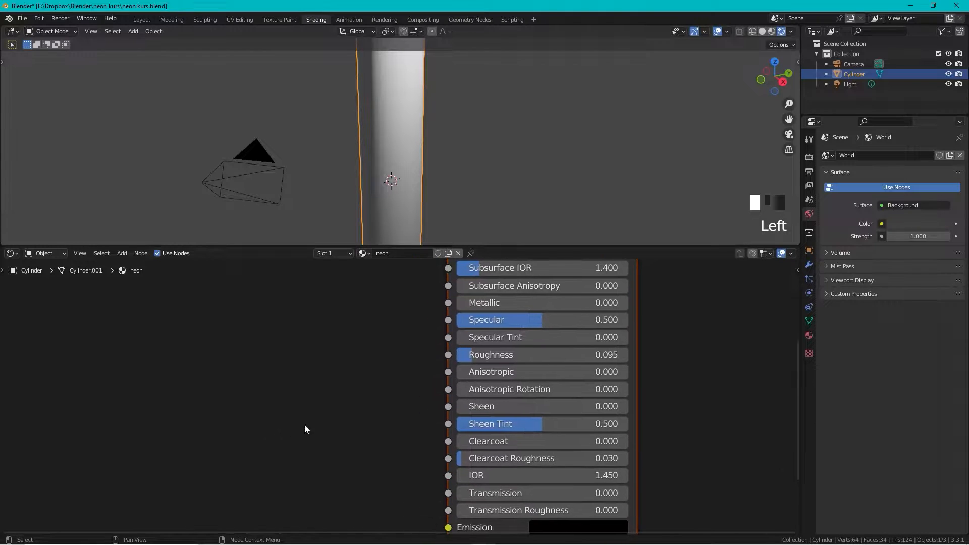
Step: Set the Principled BSDF's Base Color to a saturated magenta pink
scroll(304, 425, "down", 4)
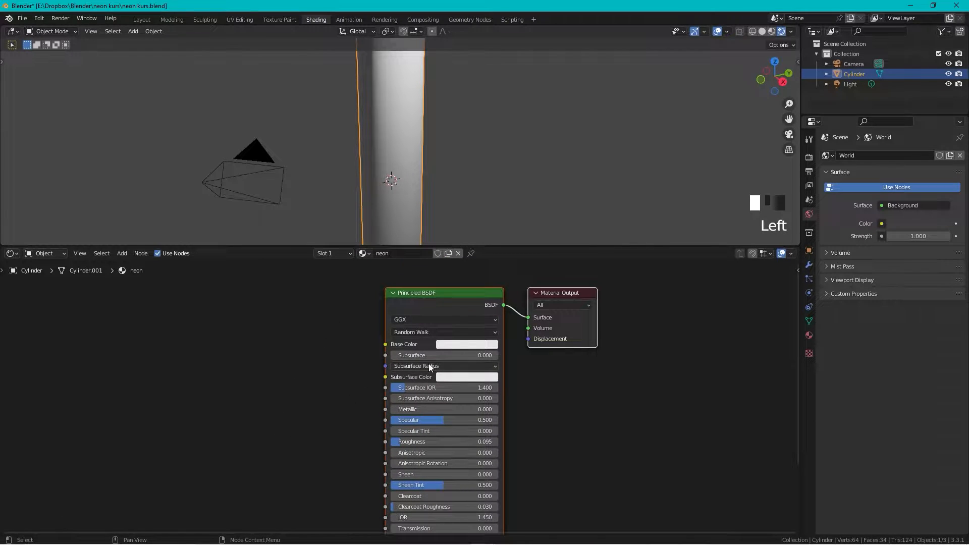
left_click(459, 343)
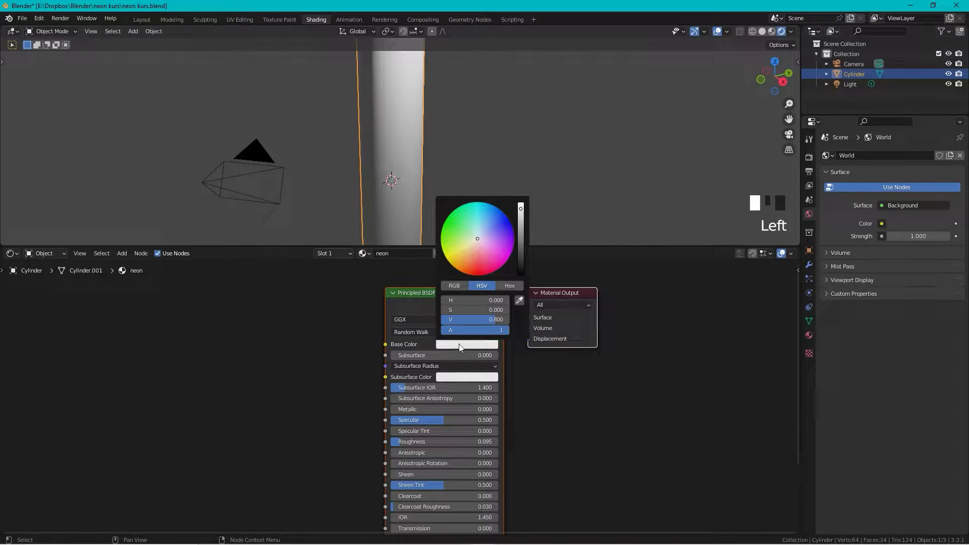
left_click(506, 262)
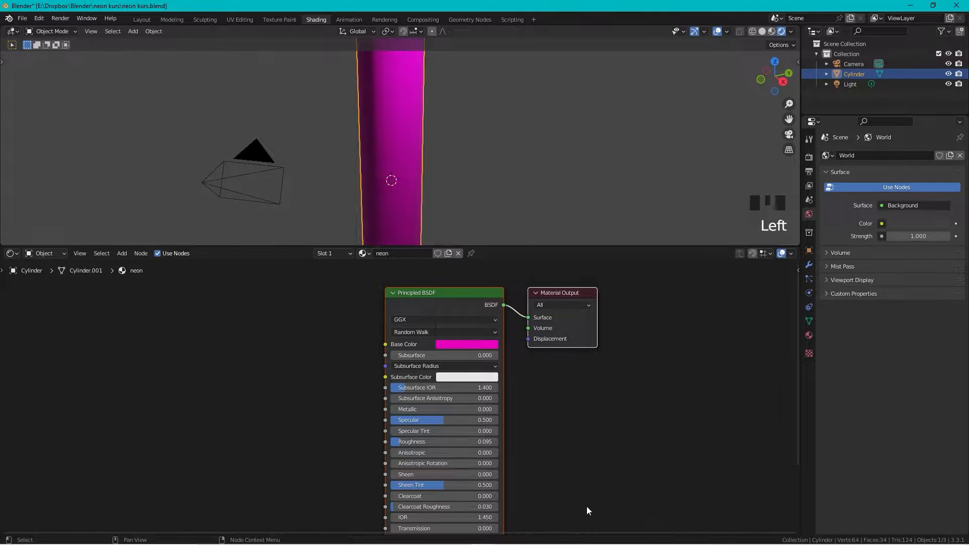
Step: Set the Emission color to the same magenta by sampling the Base Color swatch with the eyedropper
middle_click_drag(587, 507, 630, 402)
scroll(555, 398, "down", 2)
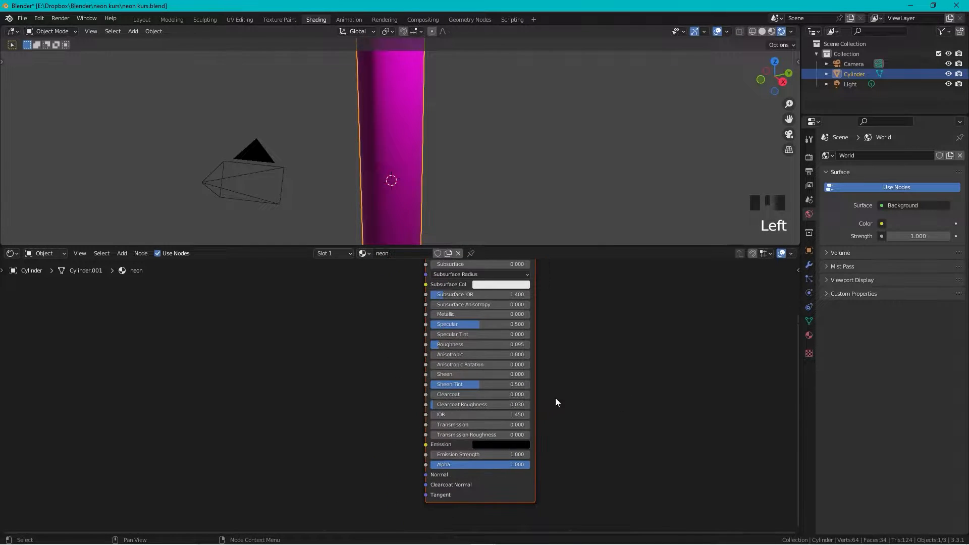
left_click(502, 463)
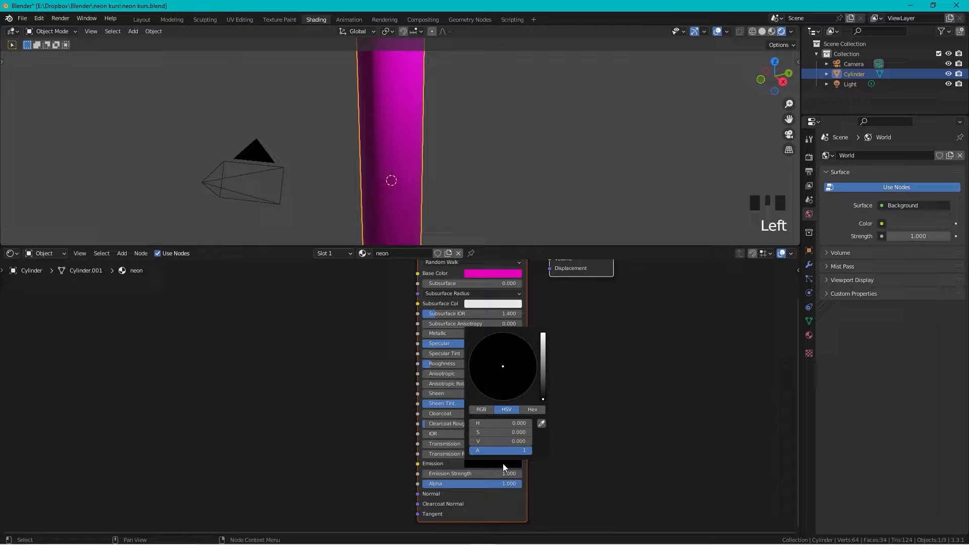
left_click(541, 424)
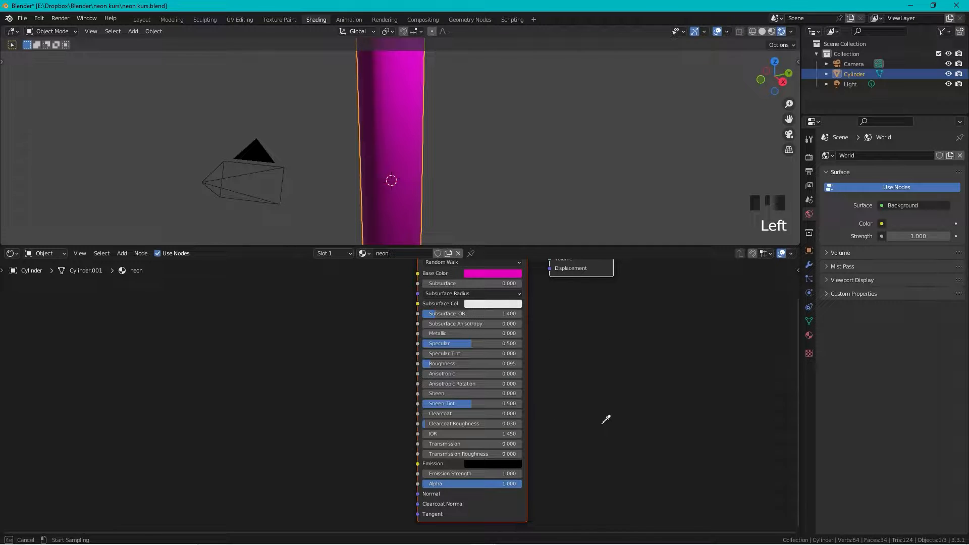
left_click(508, 272)
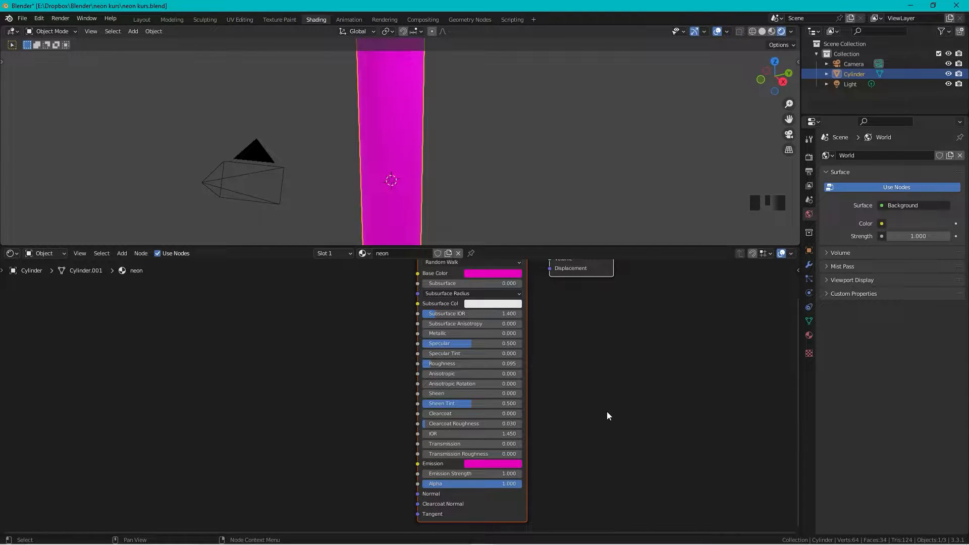
left_click(586, 402)
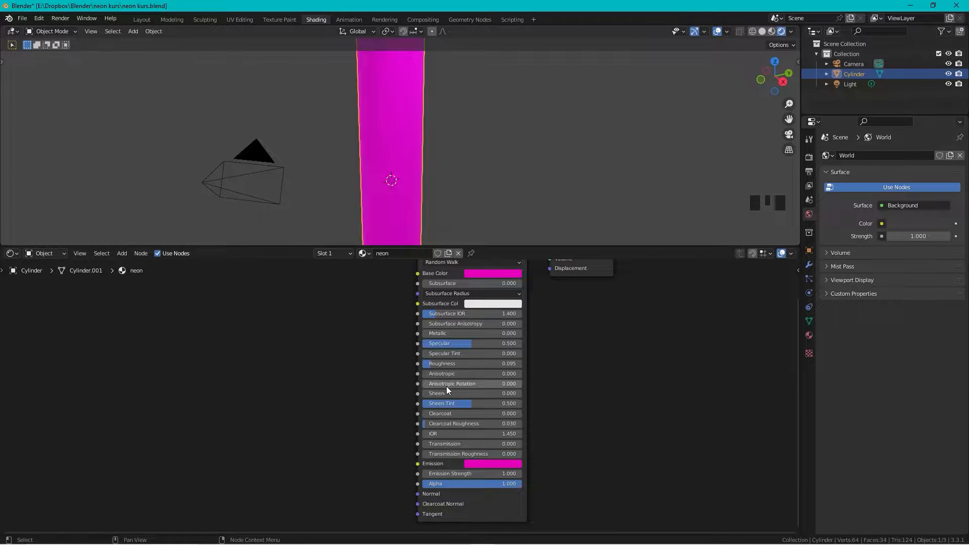
Step: Enable Bloom in the Eevee render settings so the cylinder glows
middle_click_drag(341, 410, 461, 409)
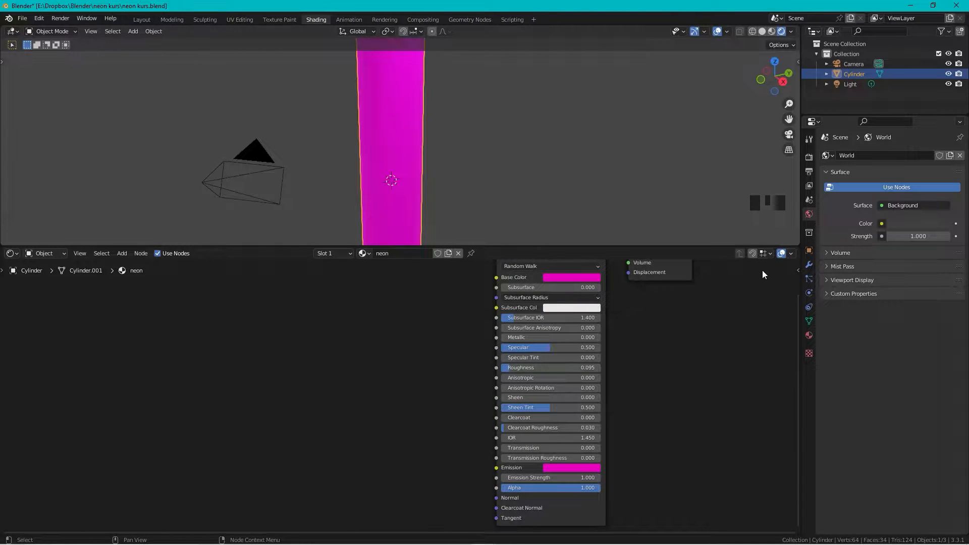
left_click(810, 157)
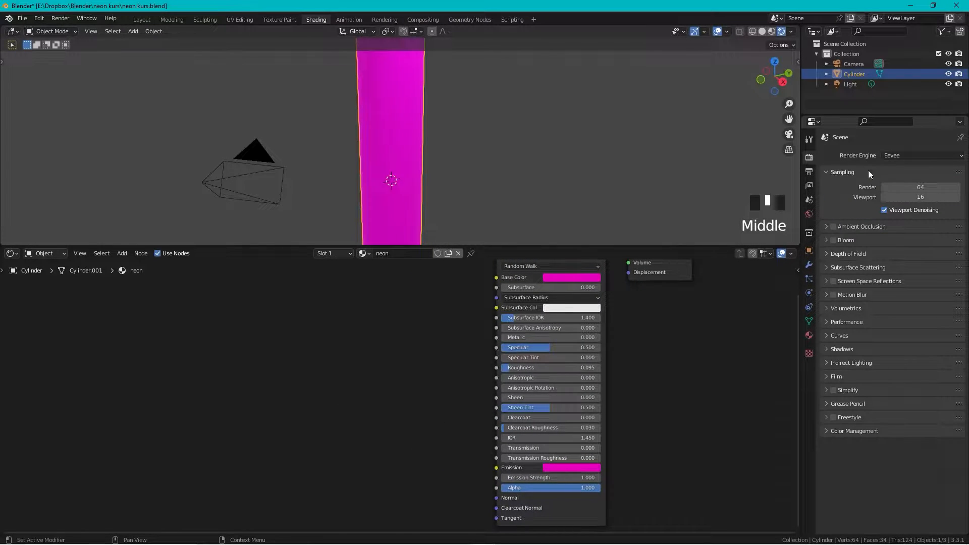
left_click(833, 240)
scroll(440, 157, "down", 2)
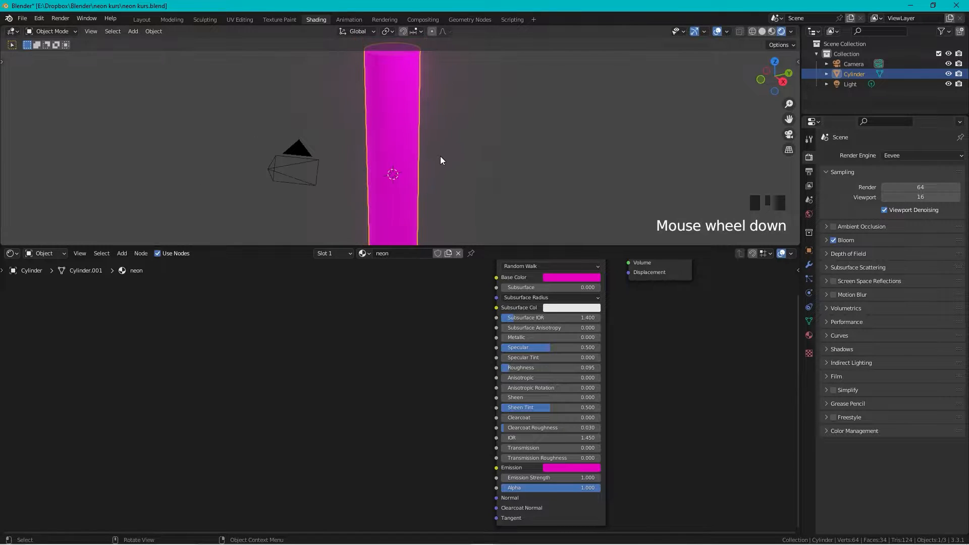
scroll(411, 428, "up", 1)
Step: Add a ColorRamp node to the neon material, placed beside the Principled BSDF on its input side
middle_click_drag(427, 482, 419, 451)
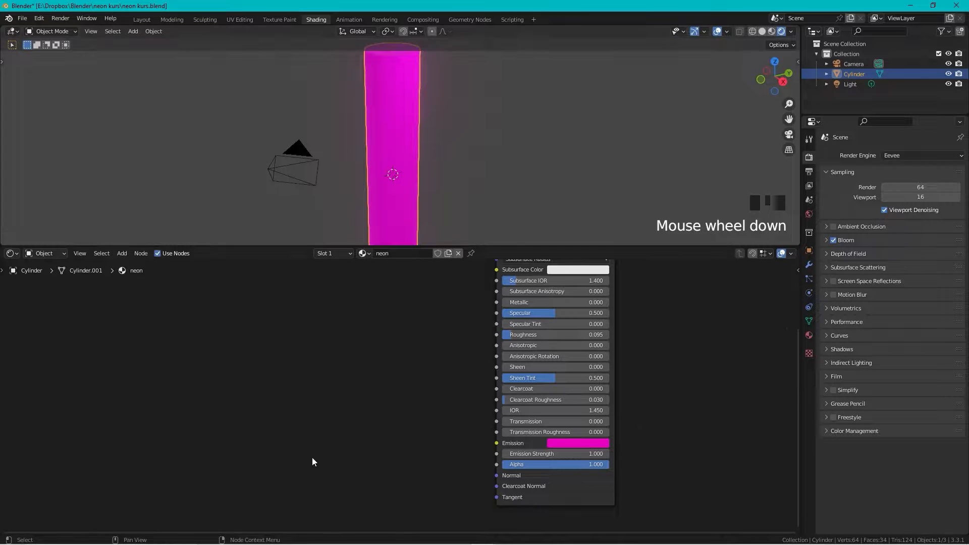
key("shift+a")
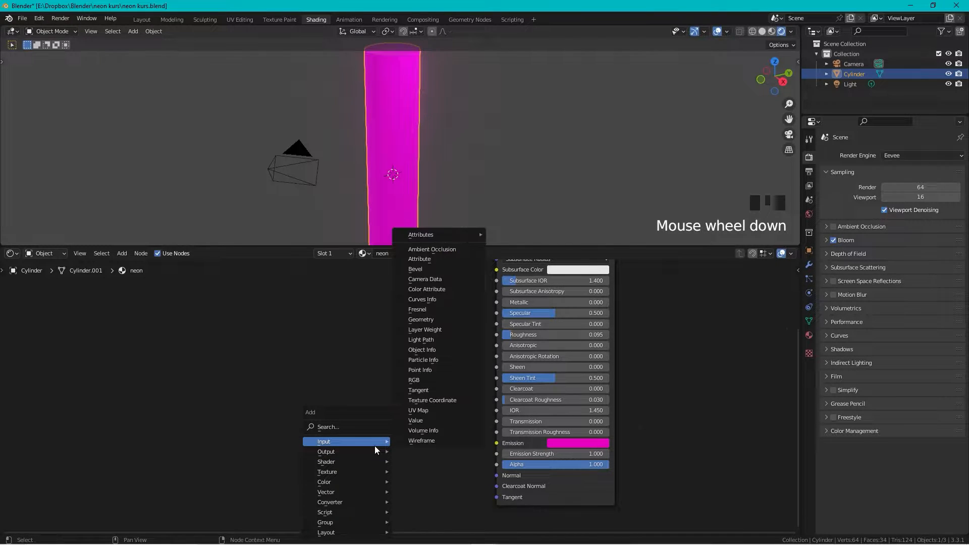
left_click(374, 447)
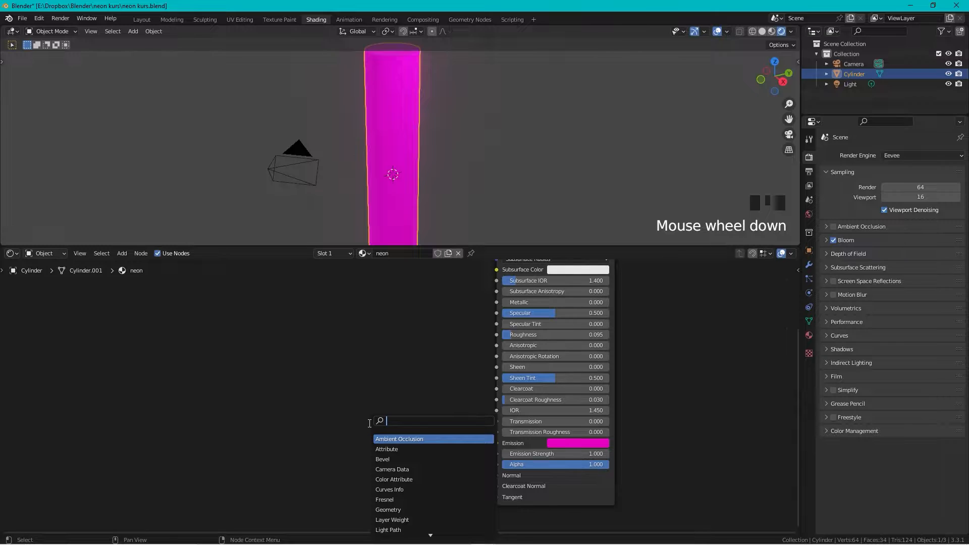
type("col")
key("Return")
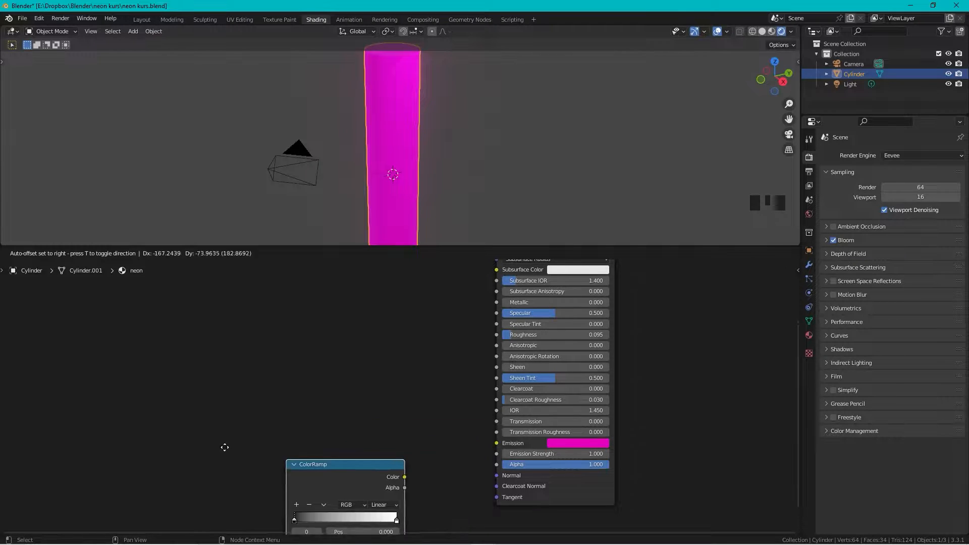
left_click(179, 370)
Step: Add a Math node between the ColorRamp and the Principled BSDF and set its operation to Multiply
key("shift+a")
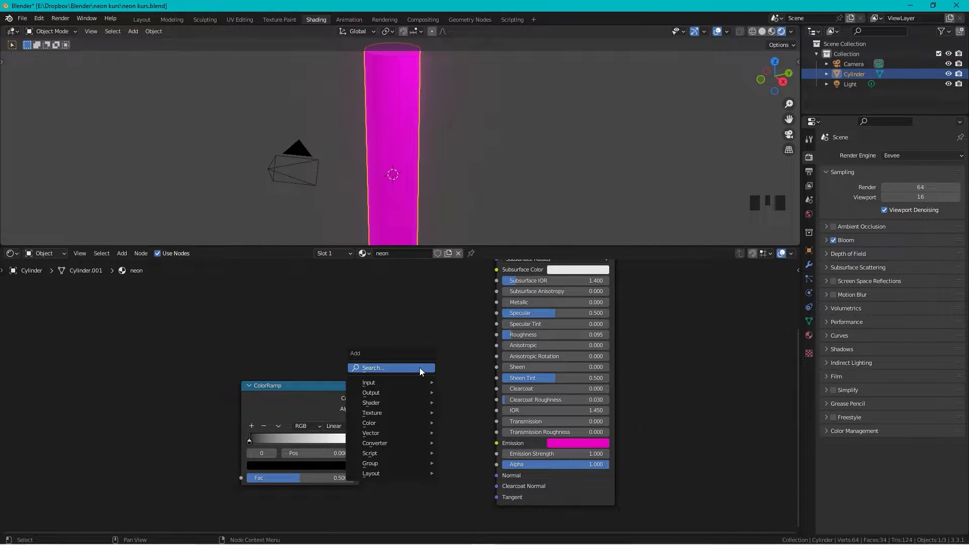
left_click(420, 367)
type("ma")
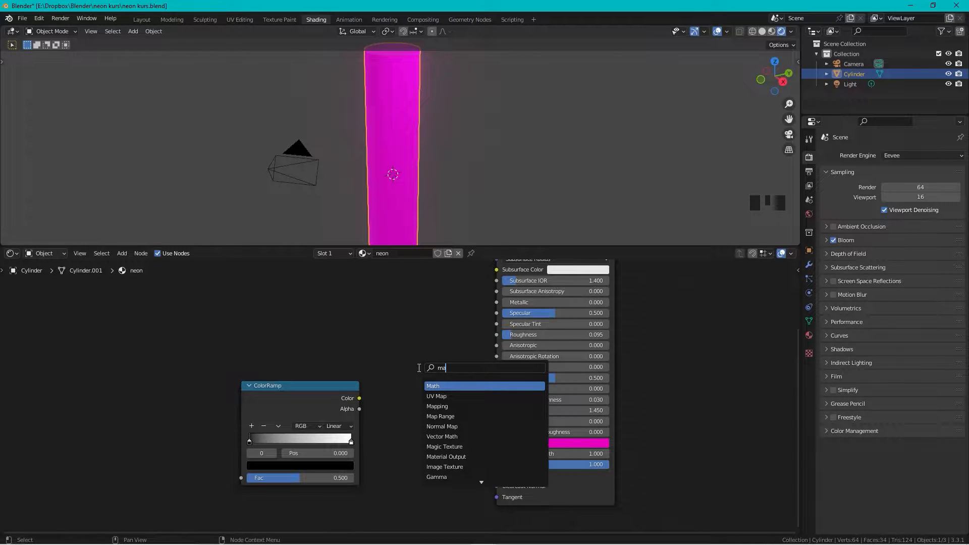
key("Return")
left_click(393, 377)
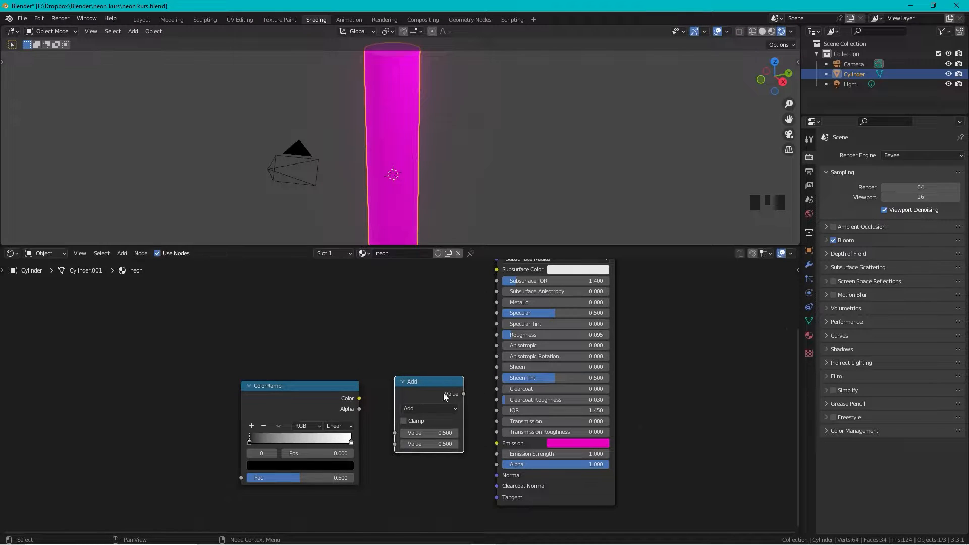
left_click(451, 409)
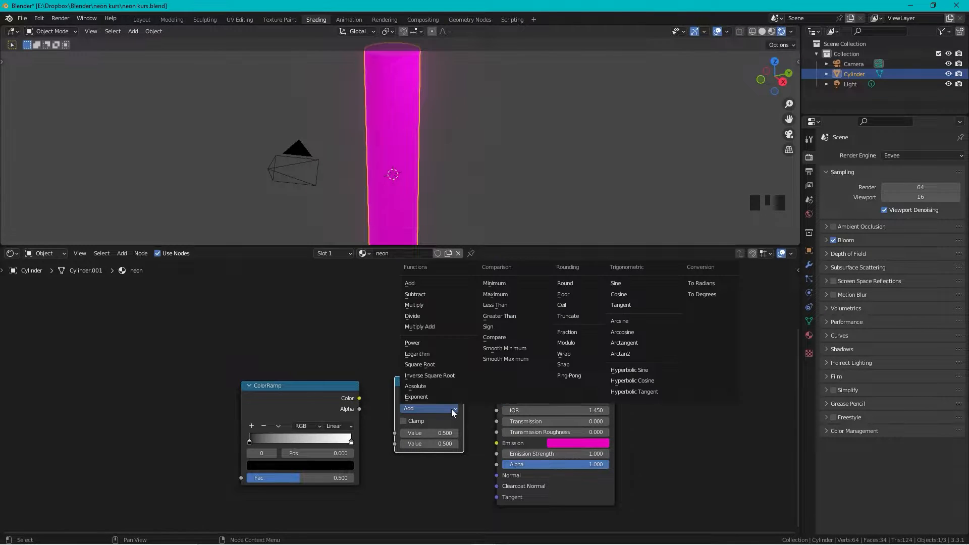
left_click(425, 304)
Step: Connect the ColorRamp's Color output to the Multiply node's first Value input and set its second Value to 5
left_click_drag(359, 398, 394, 434)
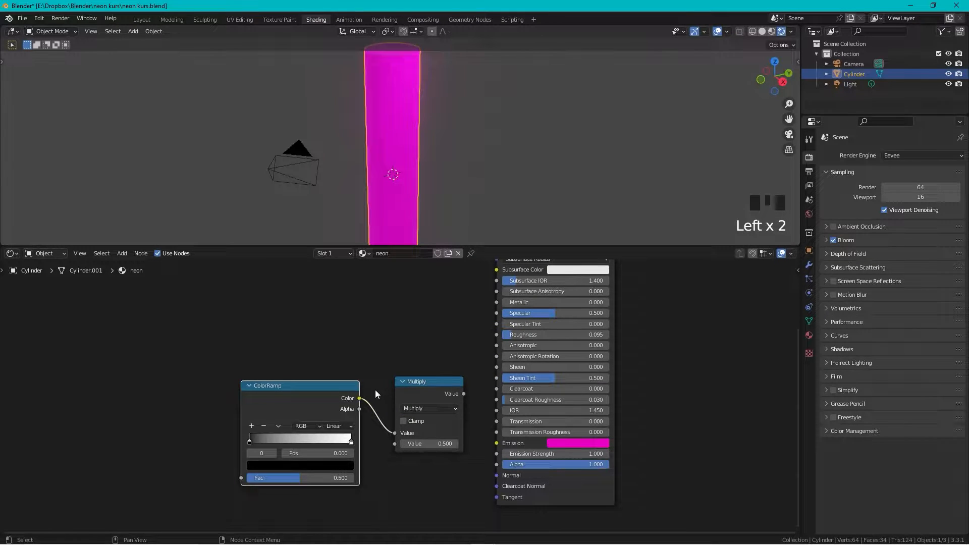
left_click(442, 445)
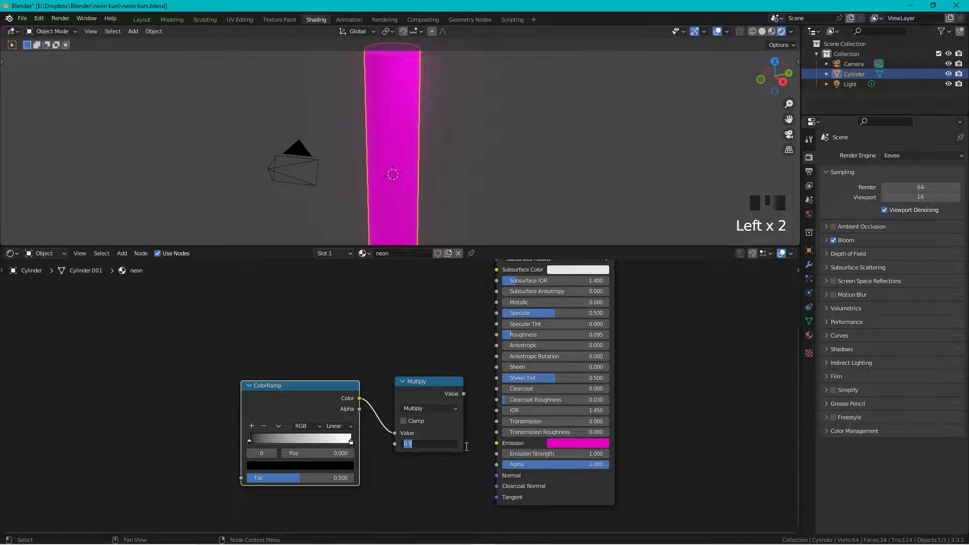
type("5")
left_click(466, 447)
Step: Space out the ColorRamp and Multiply nodes, add a Layer Weight node before the ColorRamp, and link its Facing output to Fac
left_click_drag(323, 388, 260, 393)
left_click_drag(438, 382, 397, 398)
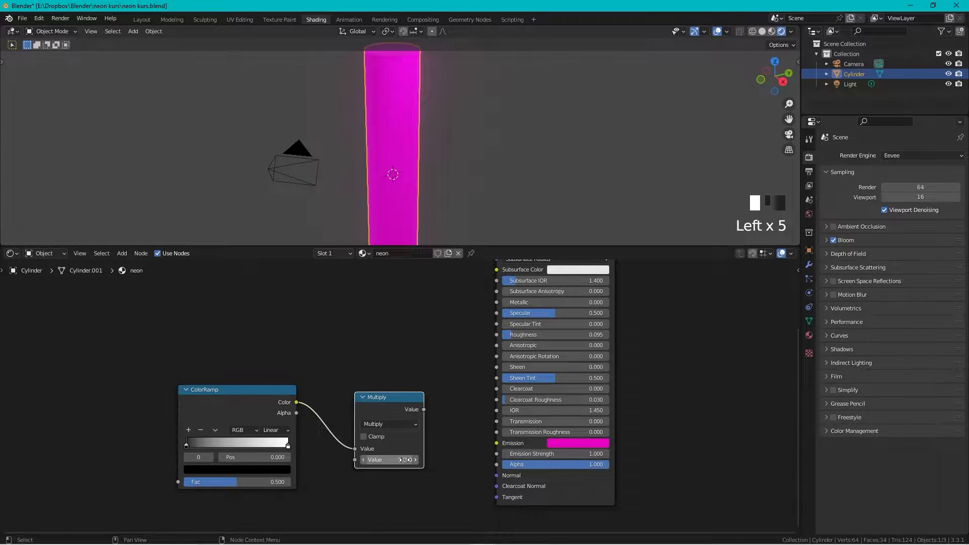
left_click_drag(287, 394, 310, 391)
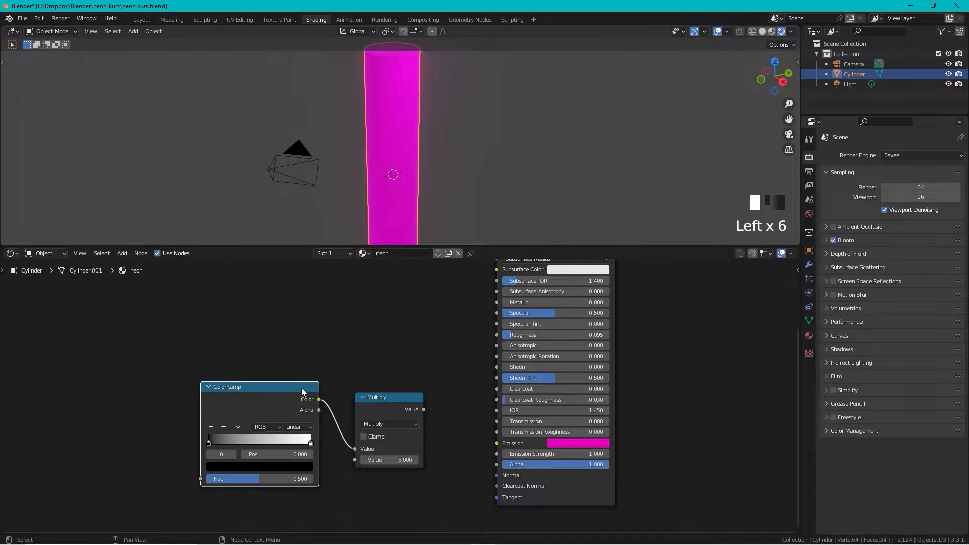
key("shift+a")
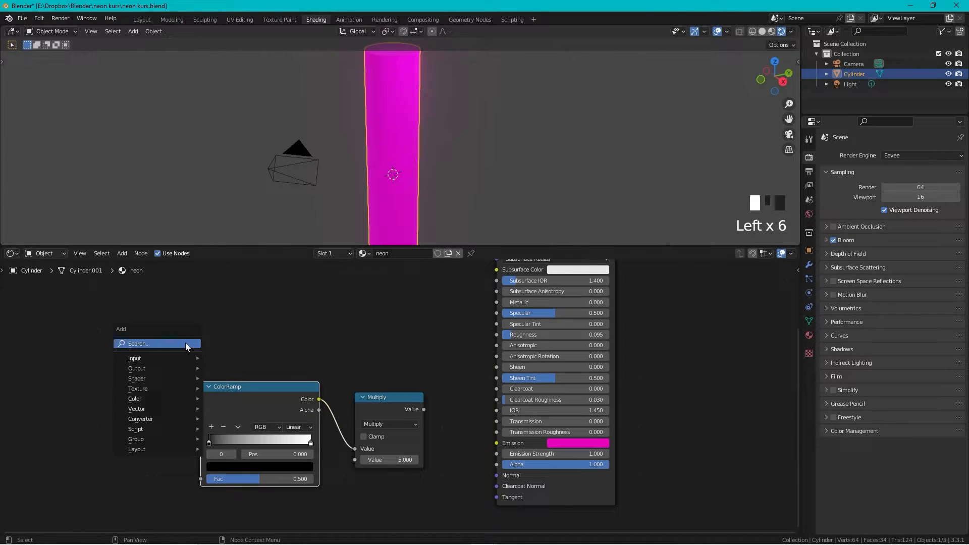
left_click(189, 345)
type("lay")
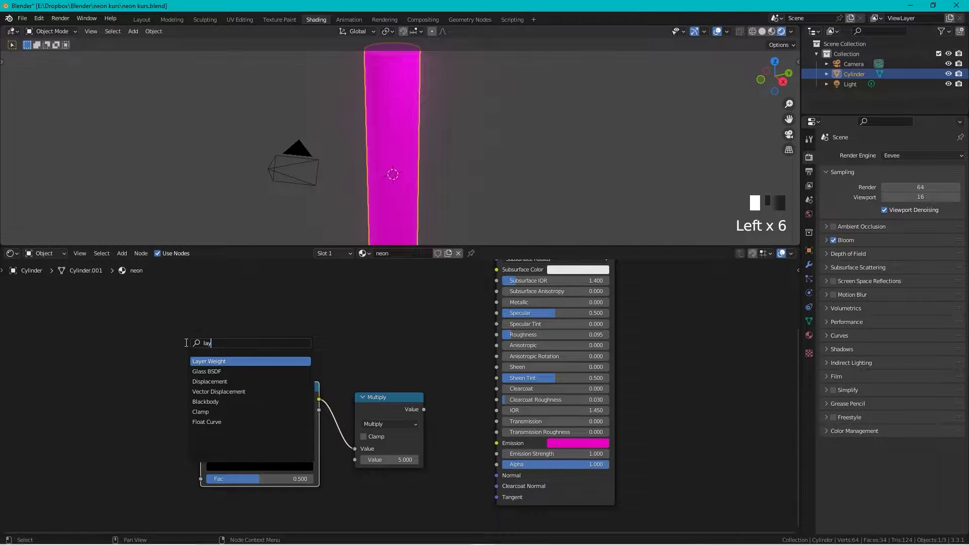
key("Return")
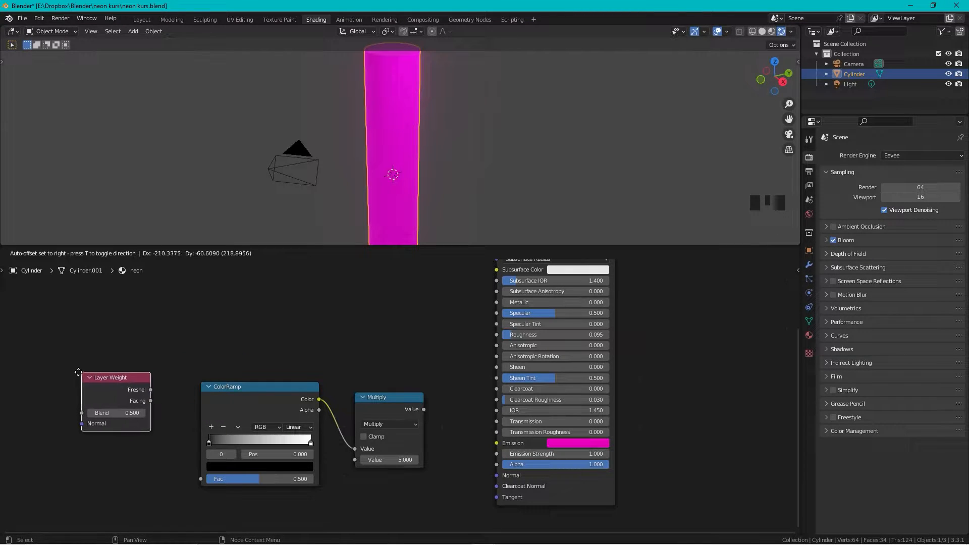
left_click(72, 375)
left_click_drag(140, 400, 158, 413)
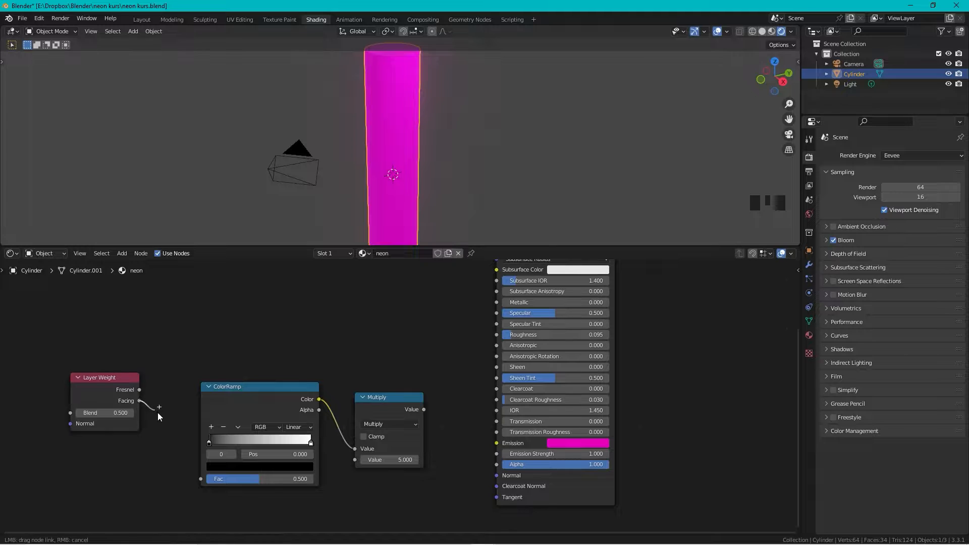
left_click_drag(178, 456, 201, 478)
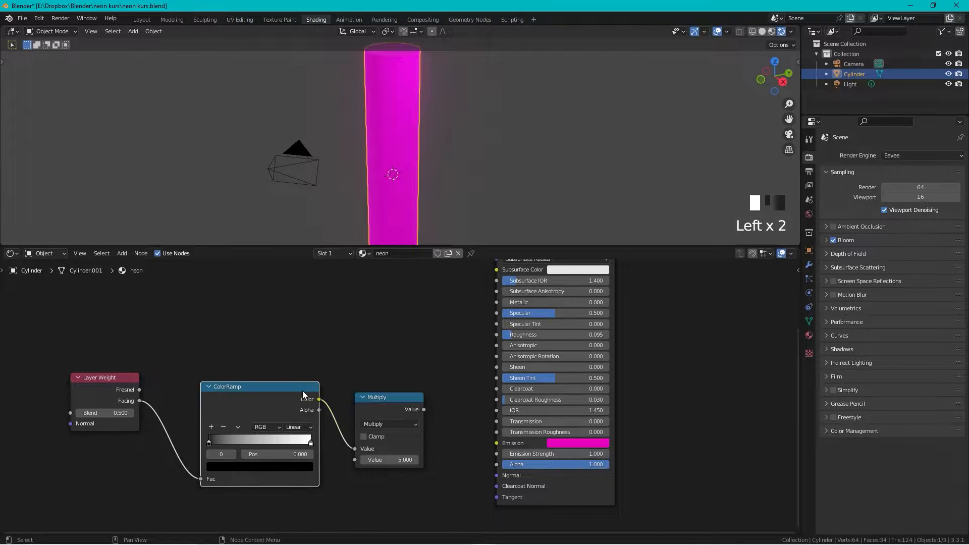
Step: Connect the Multiply node's output to the Principled BSDF's Emission Strength and flip the ColorRamp's gradient
left_click_drag(302, 391, 303, 375)
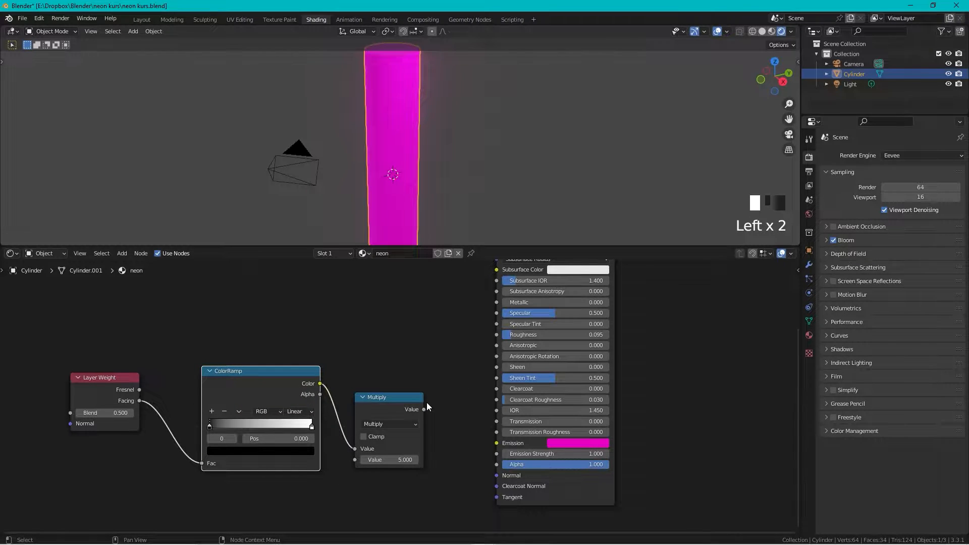
left_click_drag(411, 432, 498, 454)
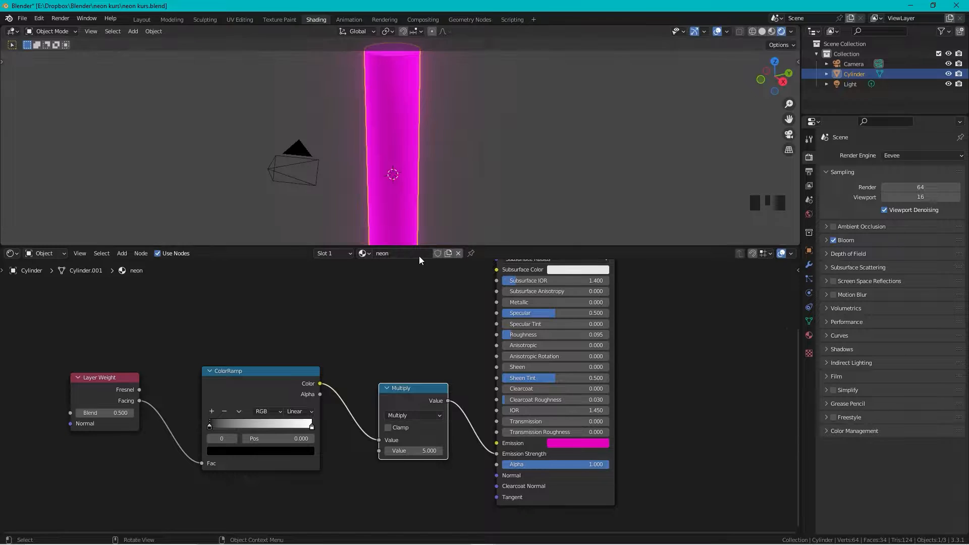
left_click(240, 412)
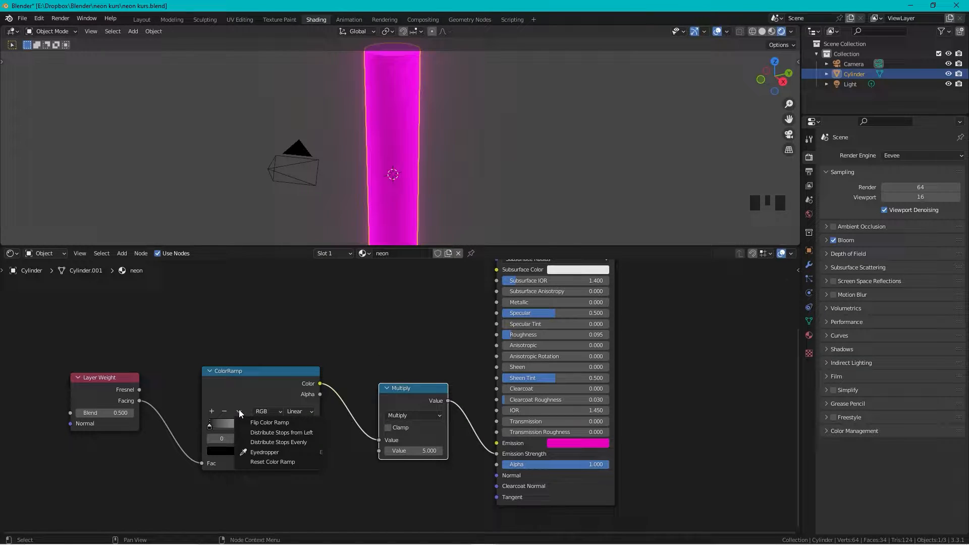
left_click(262, 422)
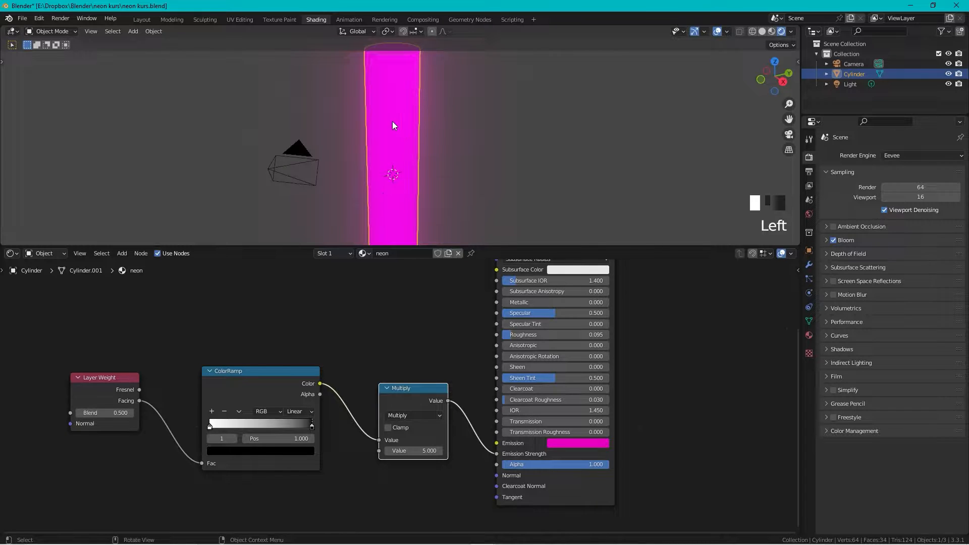
Step: Make the ColorRamp's black end stop at position 1.000 white by setting its HSV Value to 1
middle_click_drag(317, 340, 385, 314)
scroll(376, 389, "up", 5)
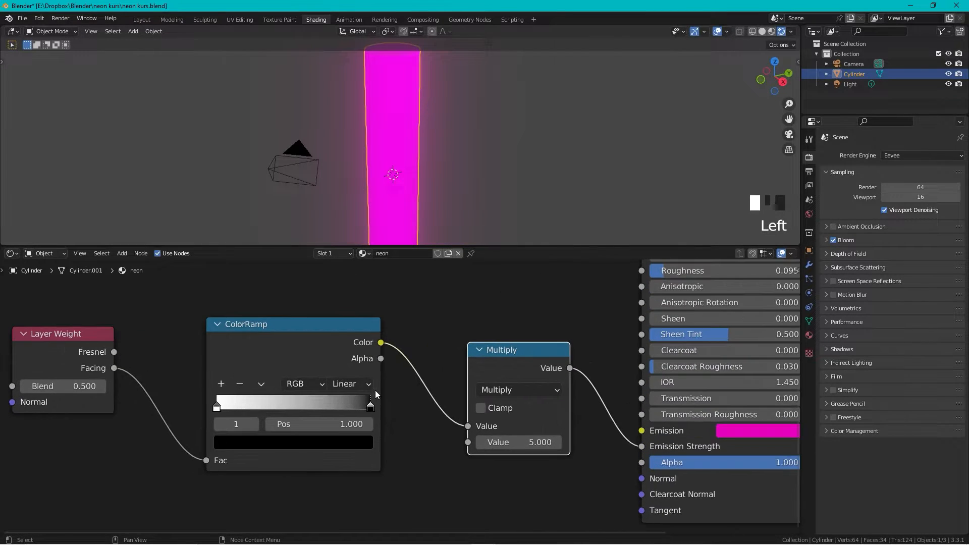
left_click(371, 409)
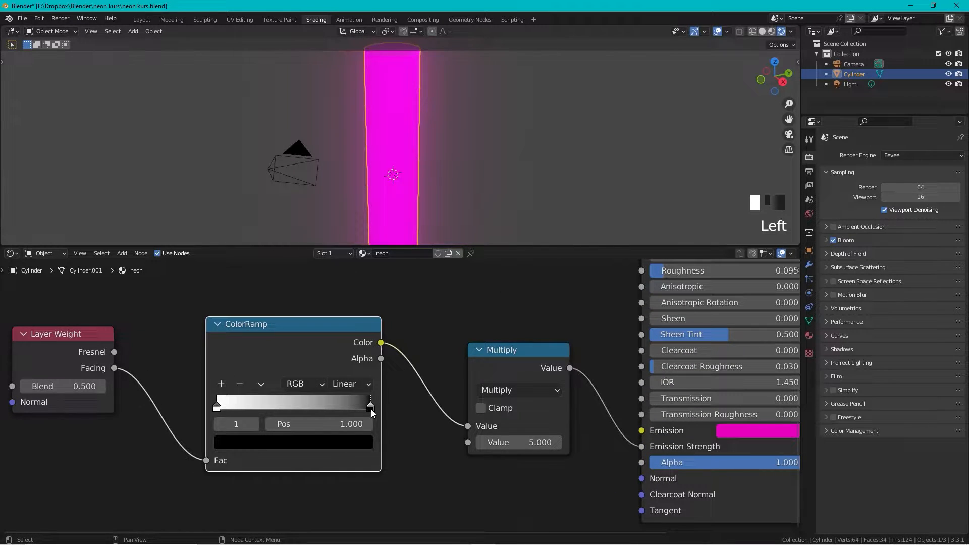
left_click(359, 442)
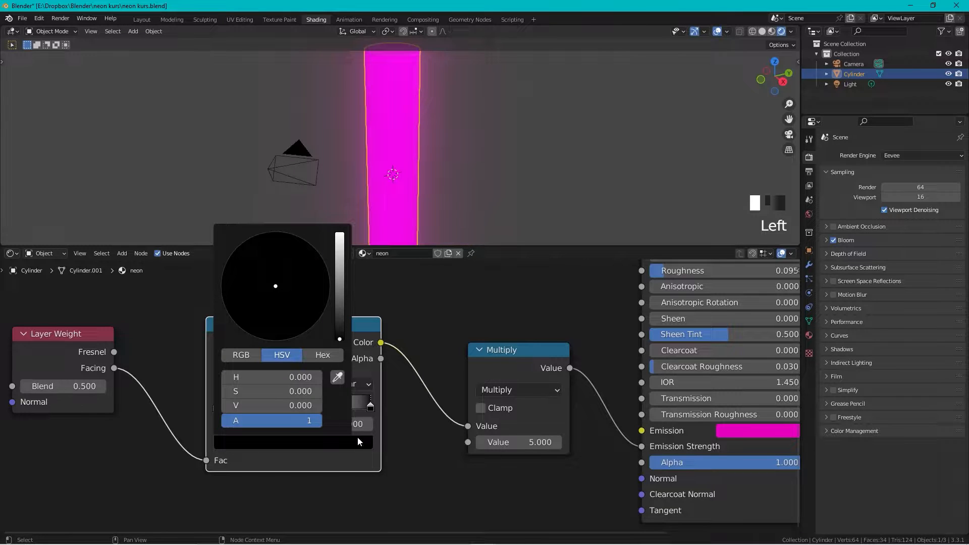
left_click(315, 405)
type("1")
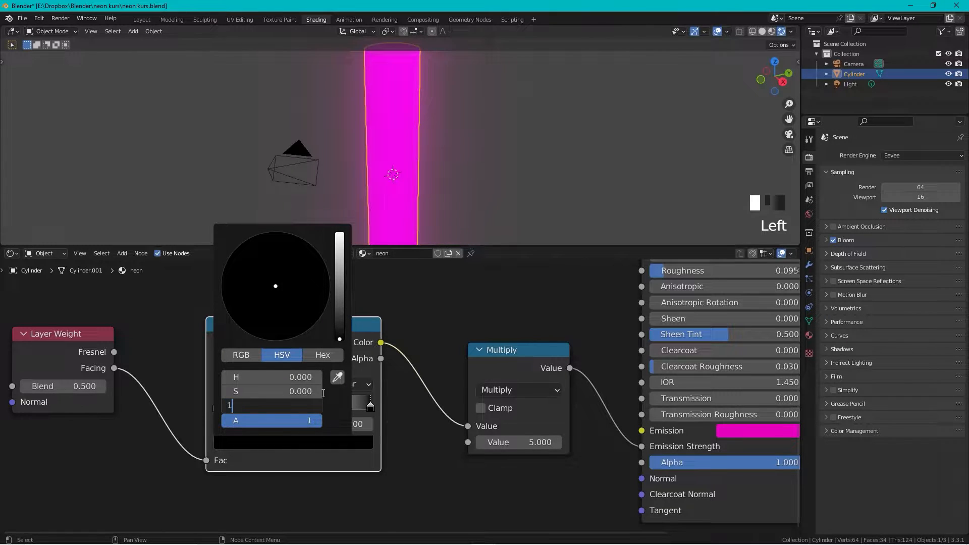
key("Return")
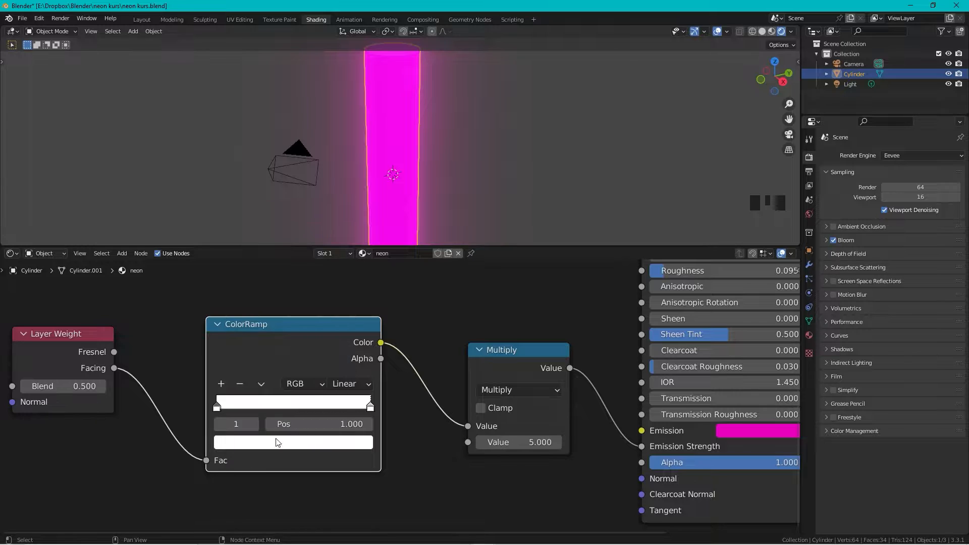
Step: Add a new ColorRamp stop, set its position to 0.082, and raise its color's HSV Value
left_click(221, 385)
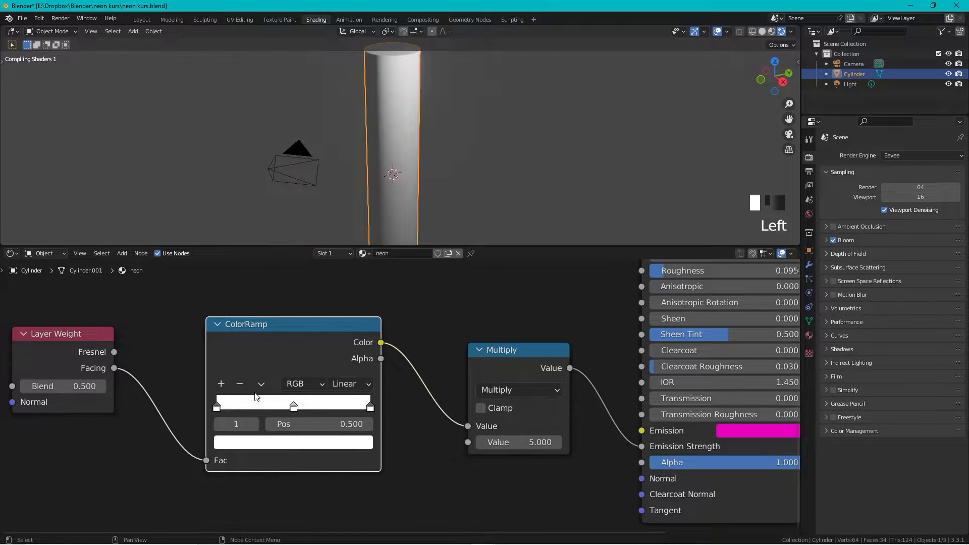
left_click(293, 407)
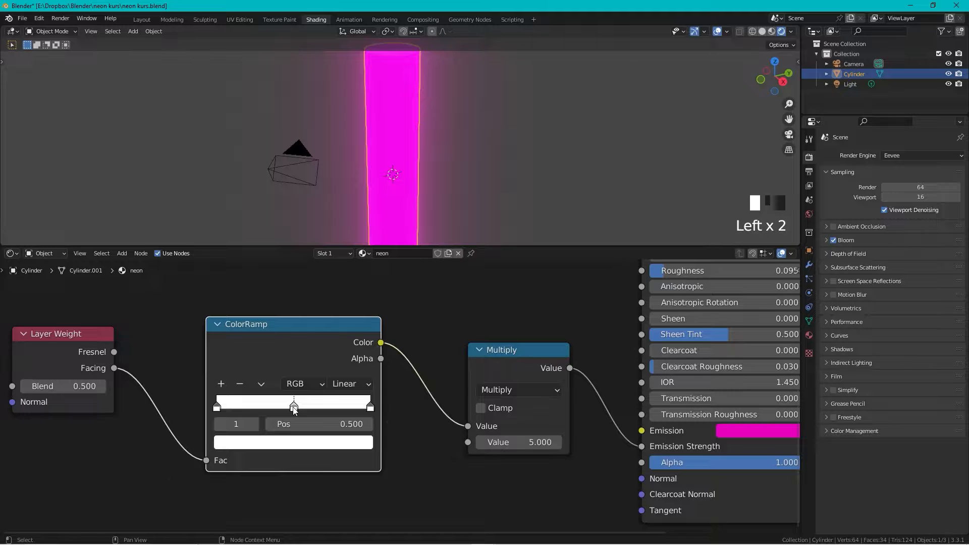
left_click(323, 427)
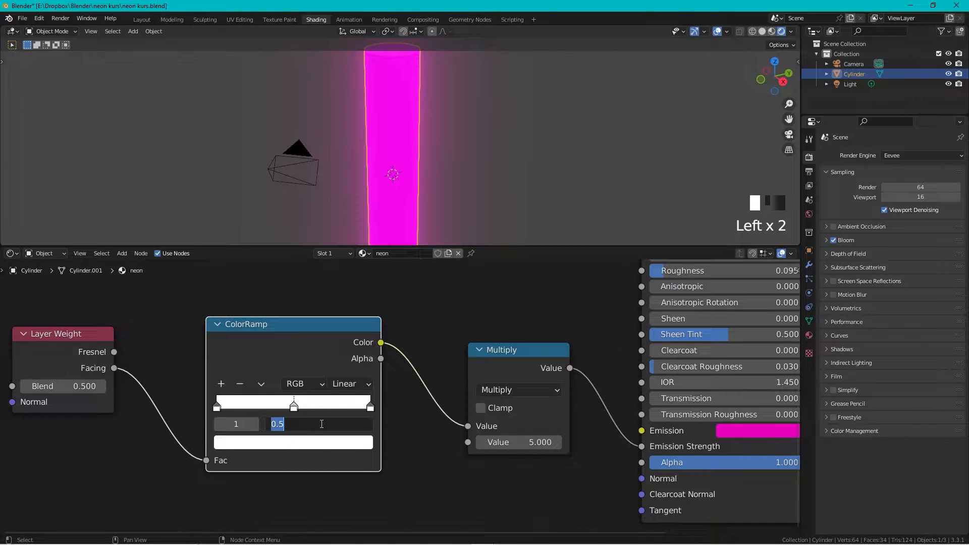
type("0.082")
key("Return")
left_click(319, 445)
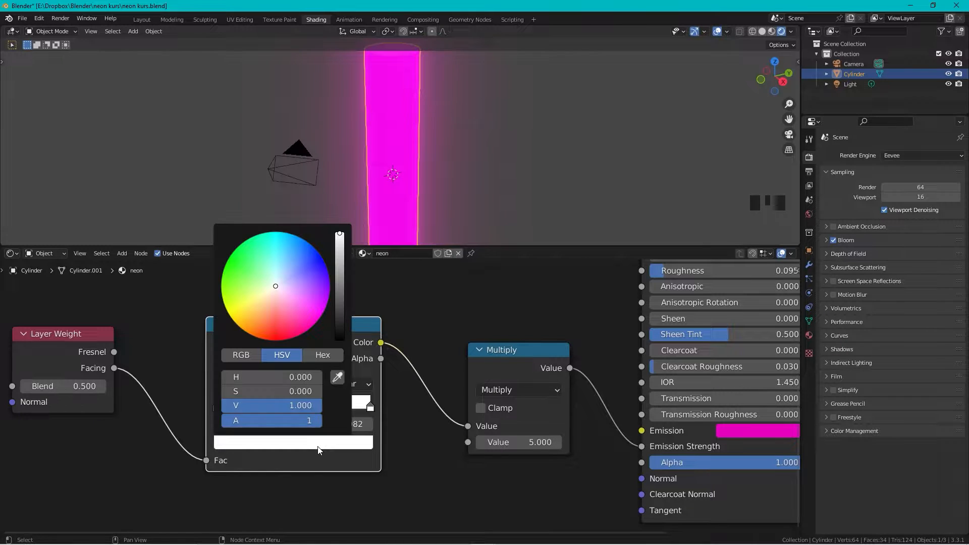
left_click(291, 405)
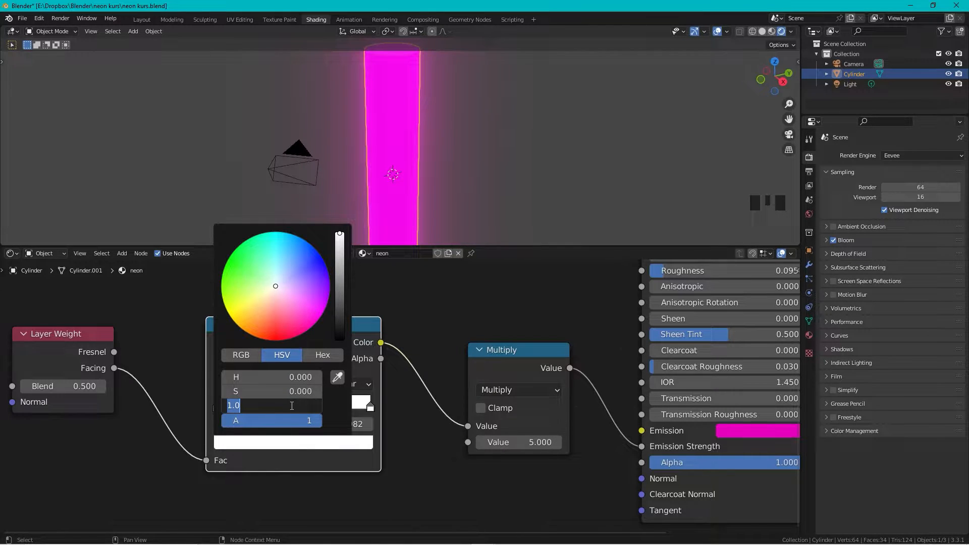
key("Return")
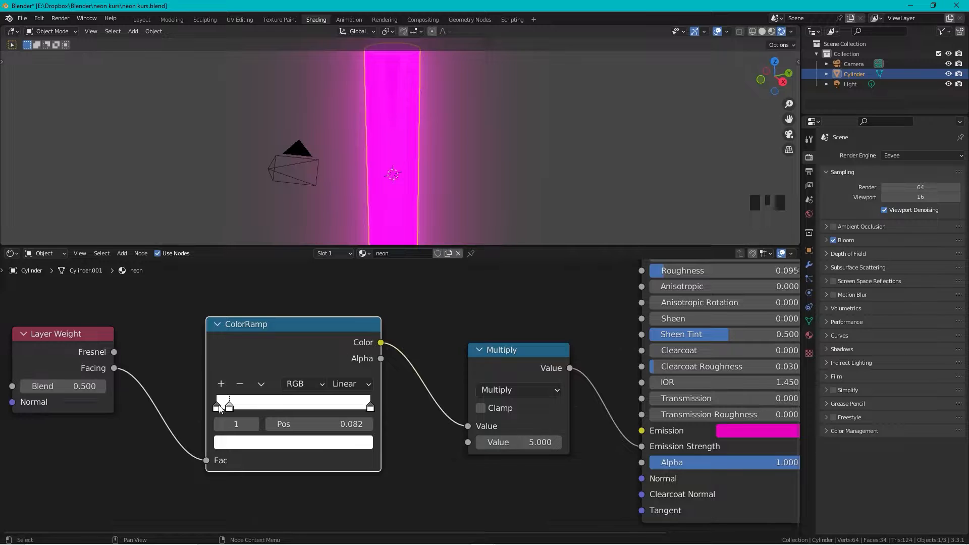
Step: Set the HSV Value of the ColorRamp's first stop, at position 0, to 4
left_click(218, 408)
left_click(258, 445)
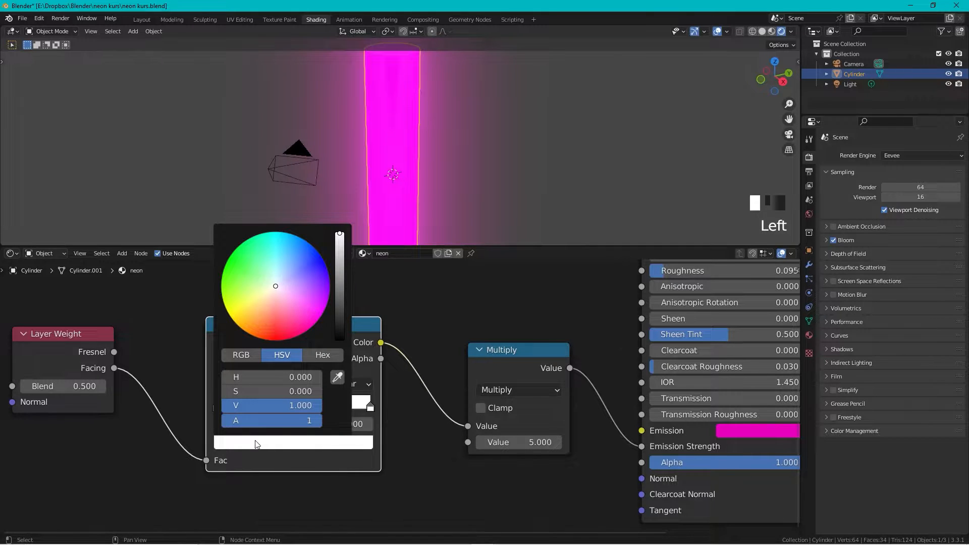
left_click(299, 405)
type("4")
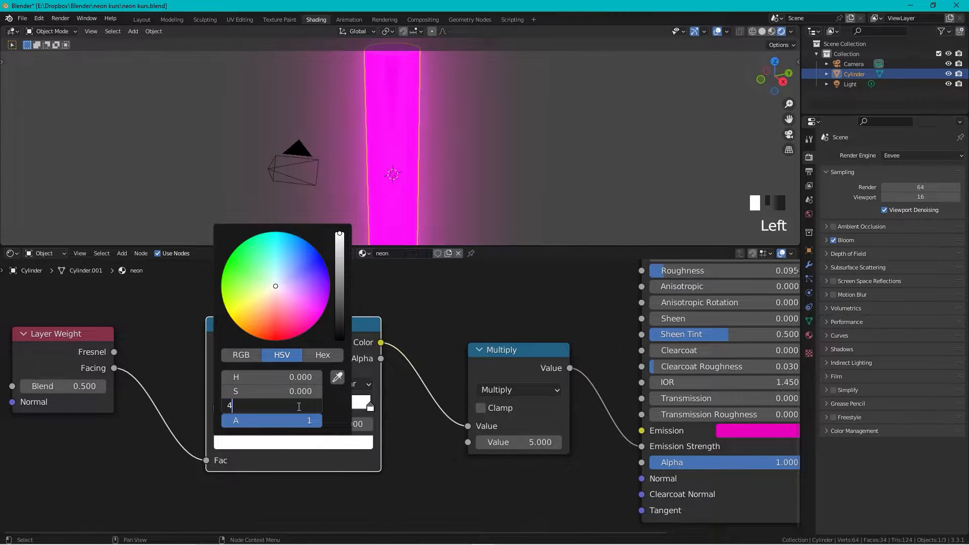
key("Return")
Step: Nudge the Multiply node away from the Principled BSDF and shift the Emission color to hue 0.901, saturation 0.985
scroll(378, 333, "down", 1)
middle_click_drag(389, 311, 272, 327)
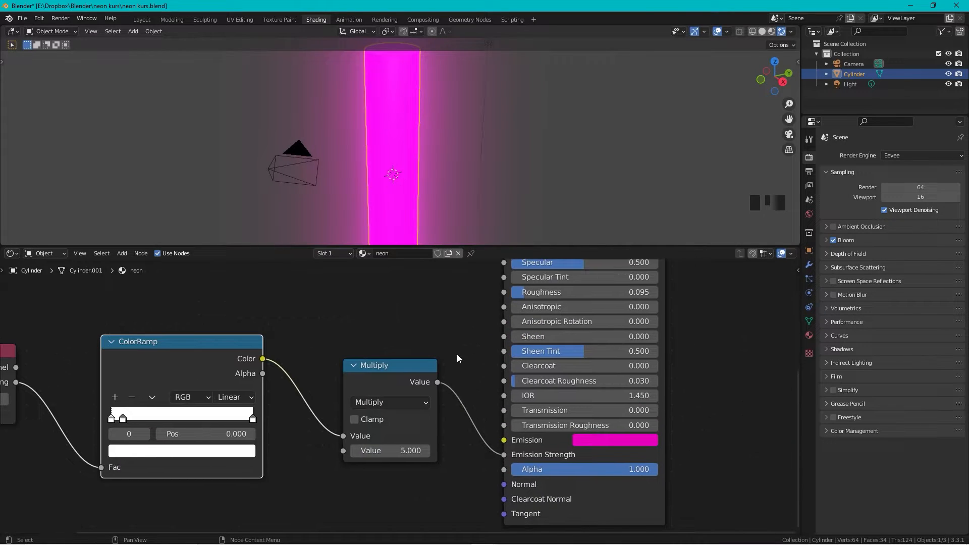
scroll(403, 153, "down", 2)
scroll(404, 153, "up", 2)
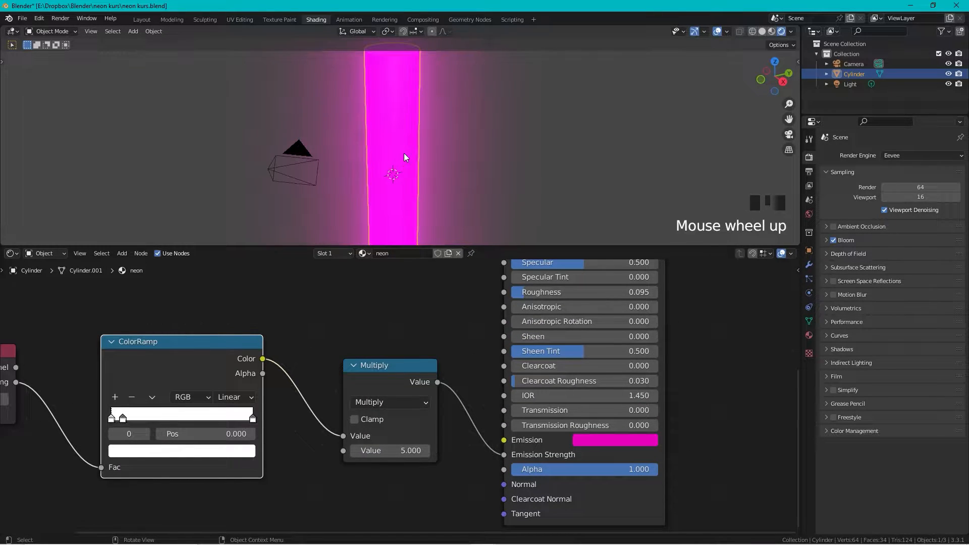
scroll(413, 150, "down", 1)
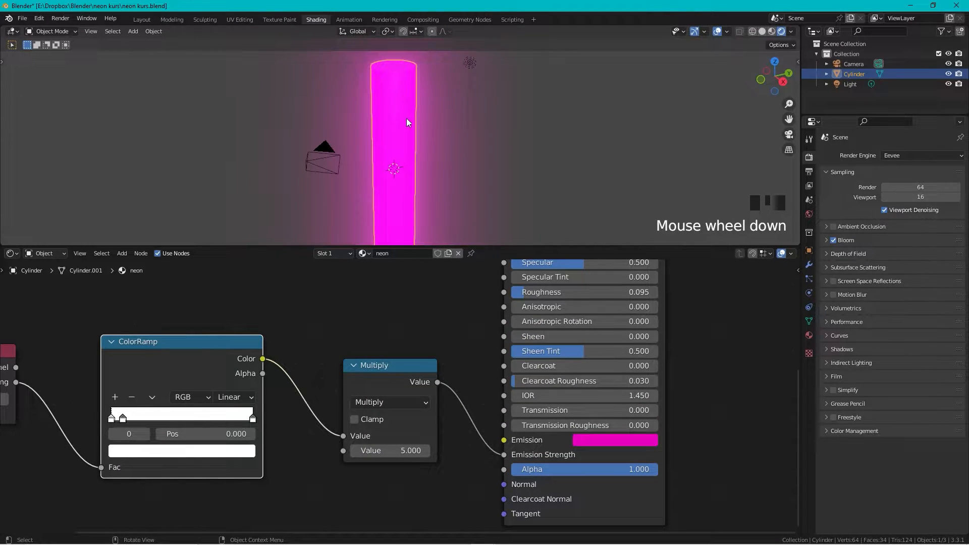
middle_click_drag(420, 356, 319, 354)
left_click_drag(305, 364, 282, 373)
scroll(341, 335, "down", 3)
middle_click_drag(366, 345, 285, 390)
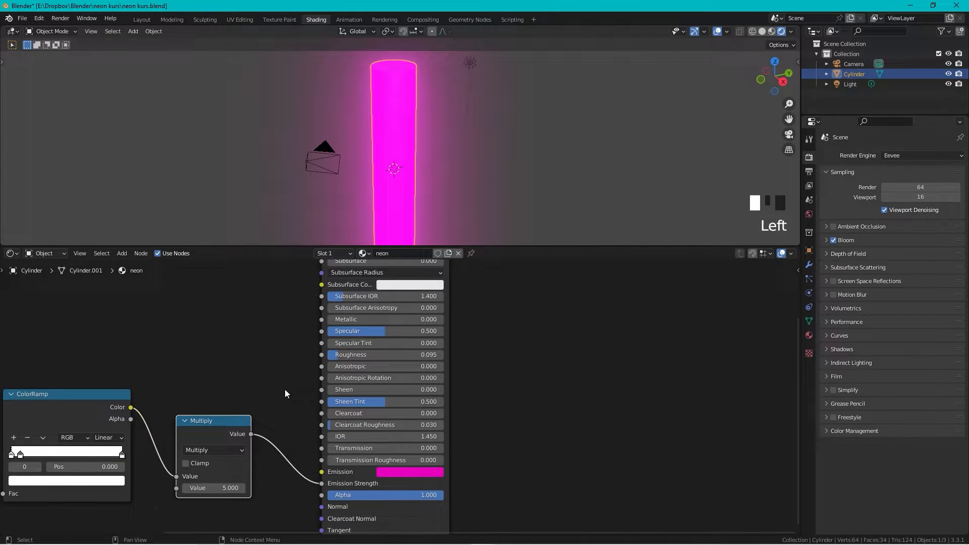
left_click(416, 473)
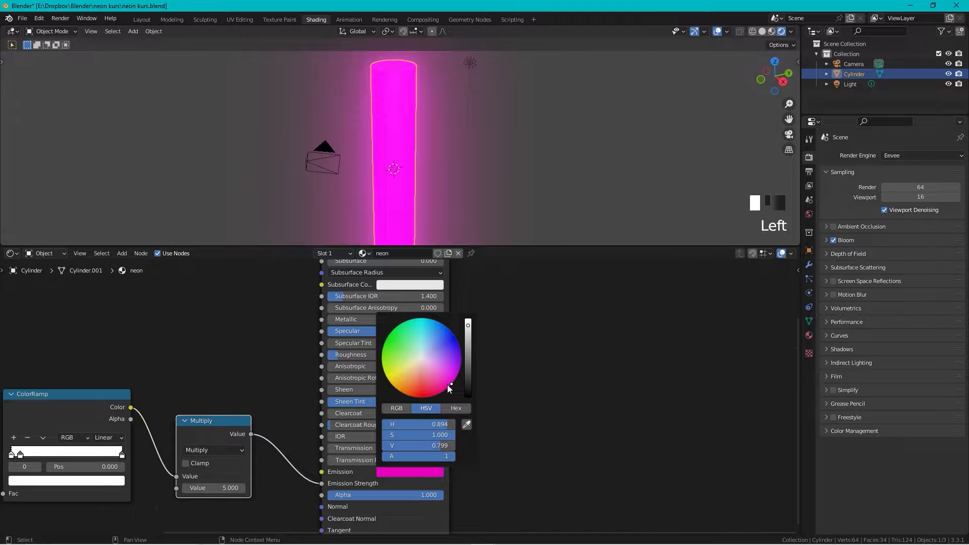
left_click_drag(451, 381, 446, 382)
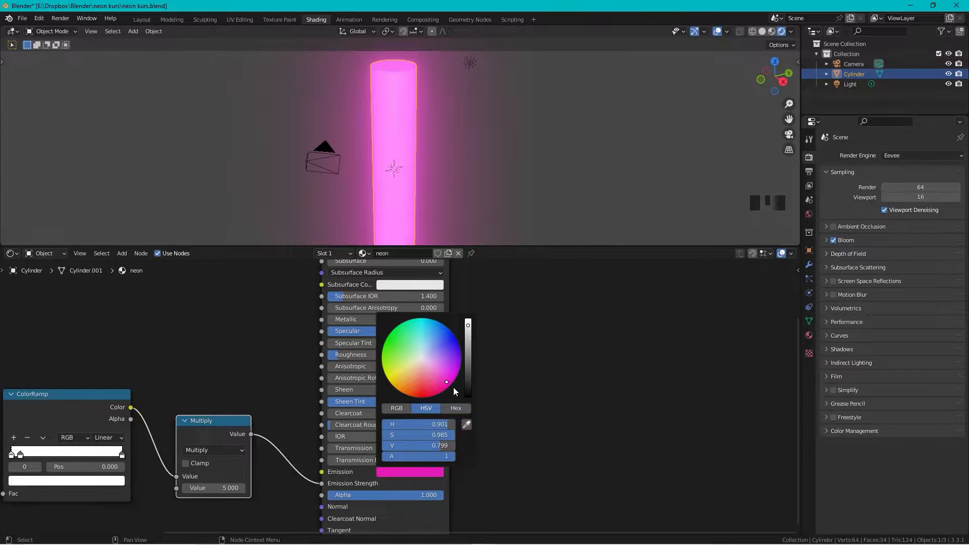
scroll(511, 327, "down", 3)
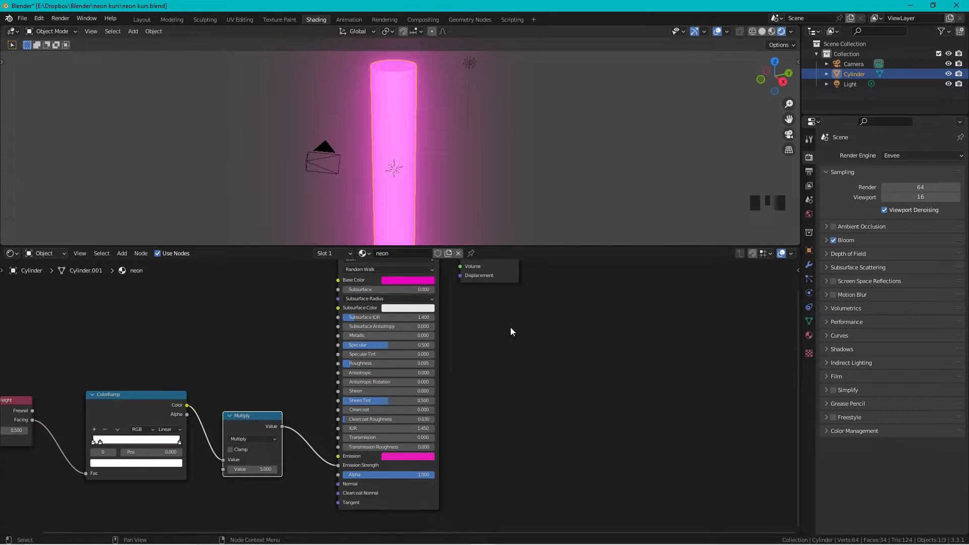
middle_click_drag(493, 286, 555, 365)
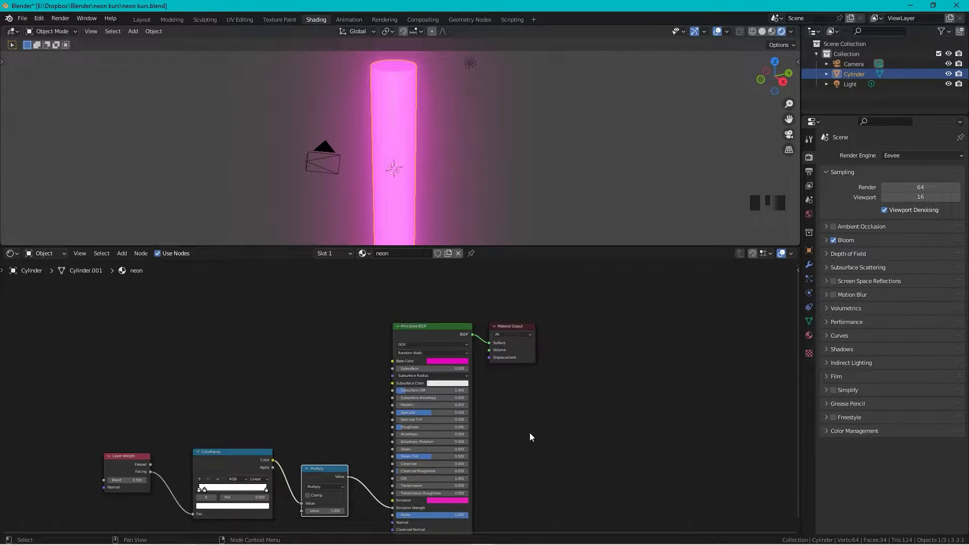
scroll(541, 399, "down", 2)
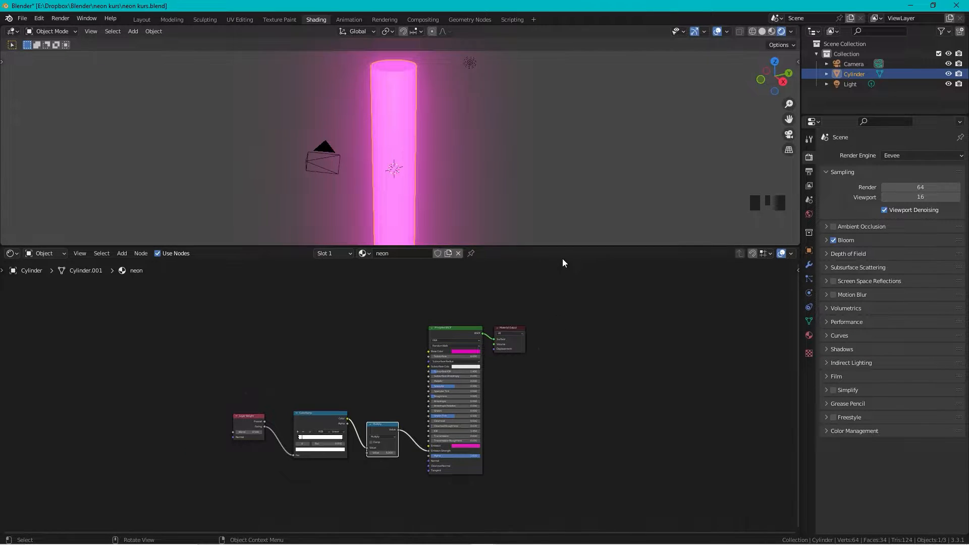
Step: Switch to the Layout workspace and delete the cylinder from the scene
left_click(142, 19)
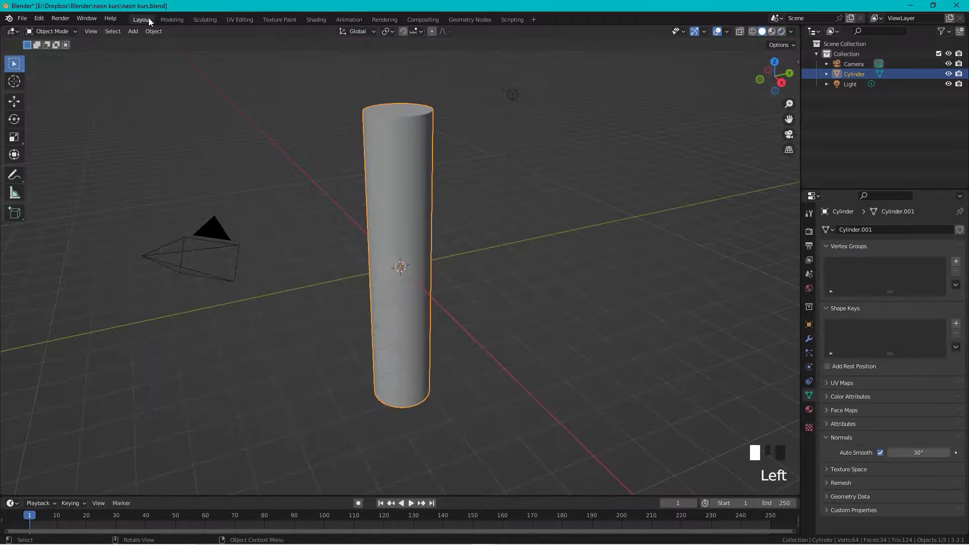
left_click(402, 161)
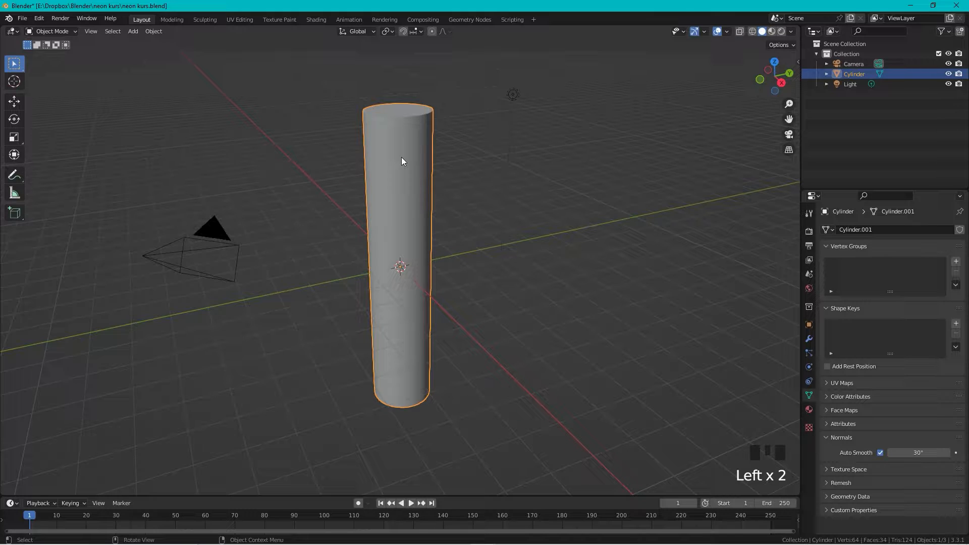
key("Delete")
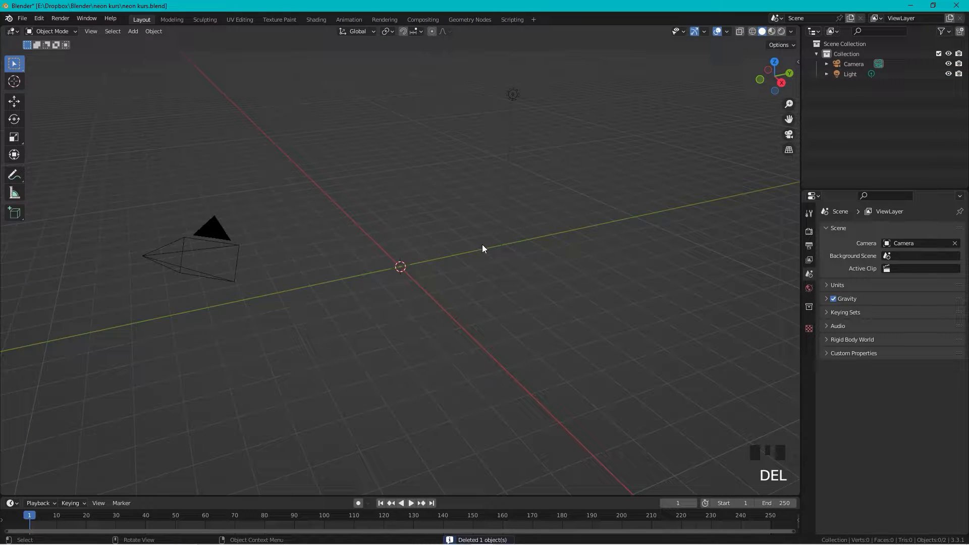
Step: Add a text object at the origin and rotate it 90° around the X axis so it stands upright
key("shift+a")
mouse_move(459, 229)
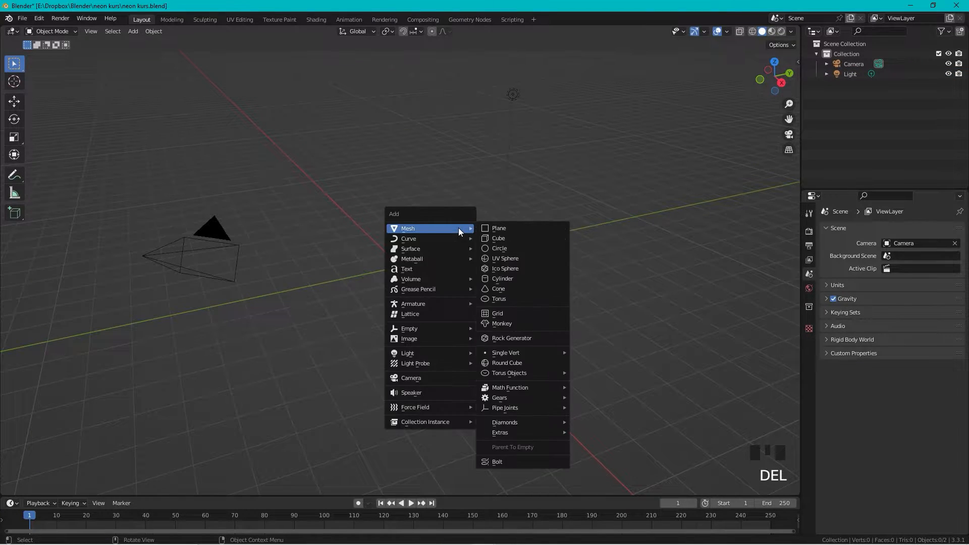
mouse_move(427, 302)
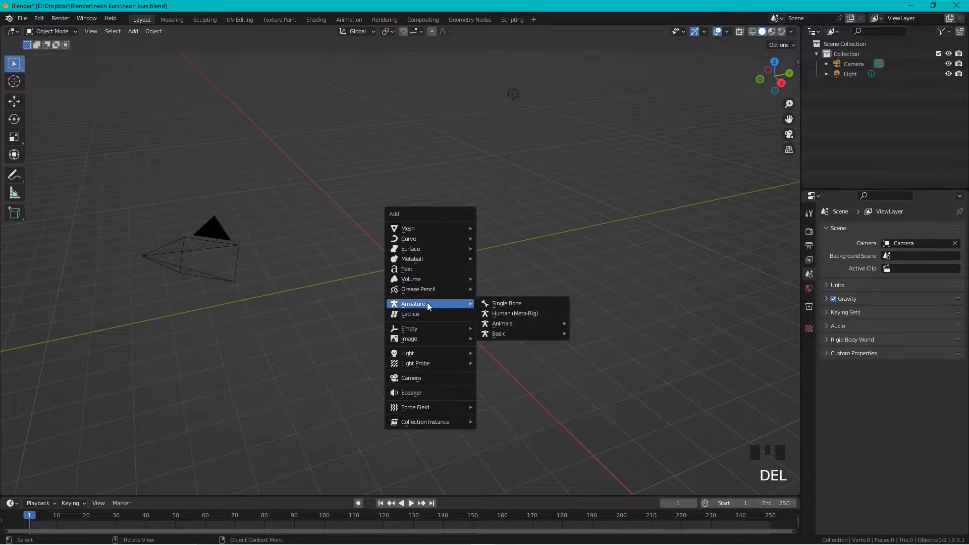
left_click(426, 271)
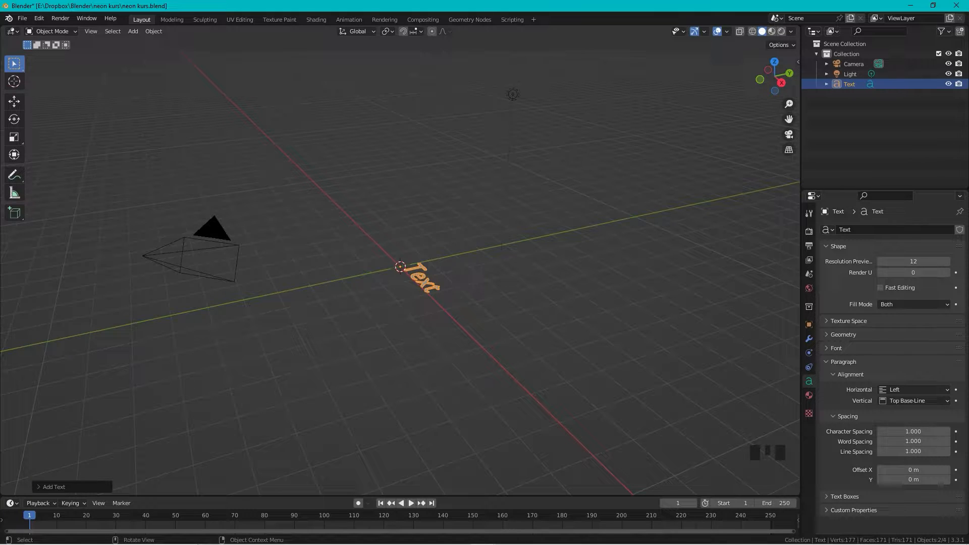
key("r")
type("x")
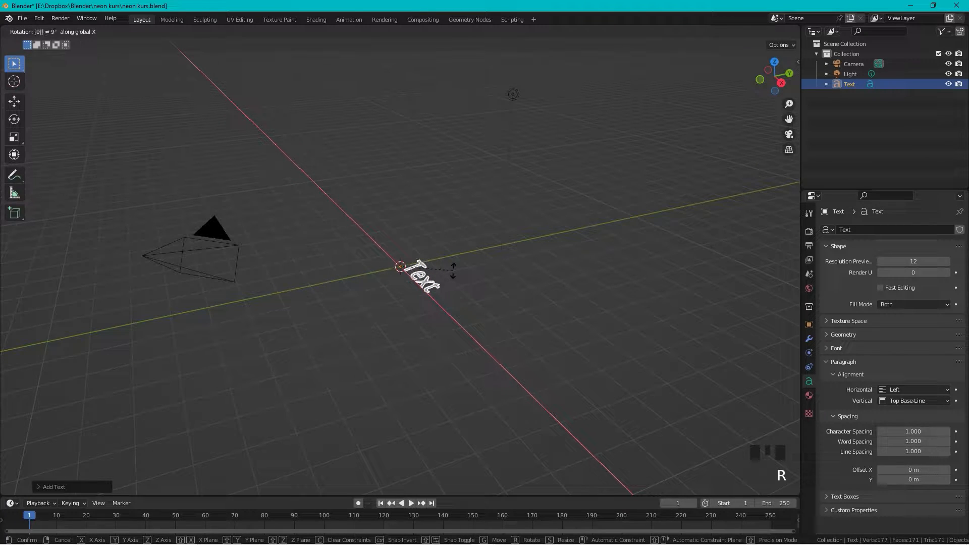
type("90")
key("Return")
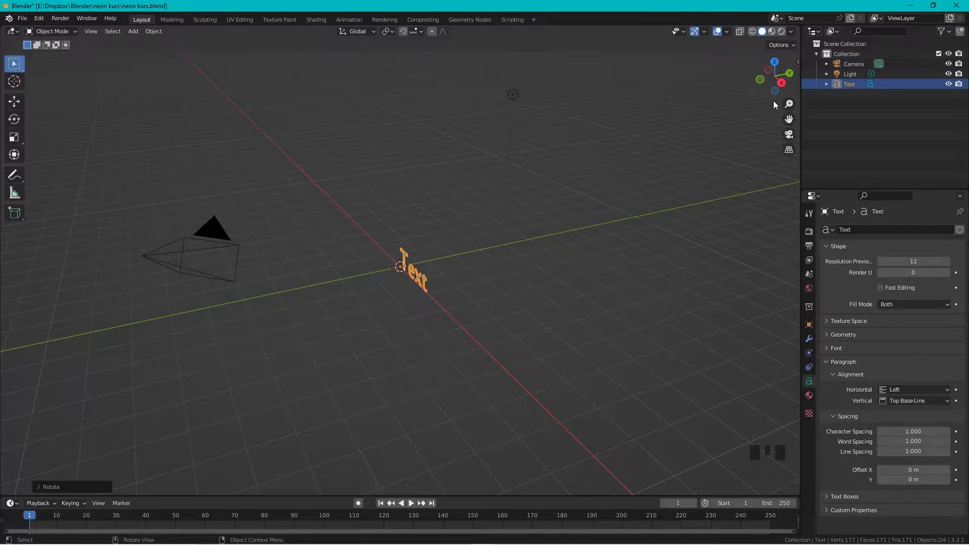
Step: In front view, replace the text object's default wording with "CAR" and return to Object Mode
left_click(759, 81)
scroll(554, 206, "up", 5)
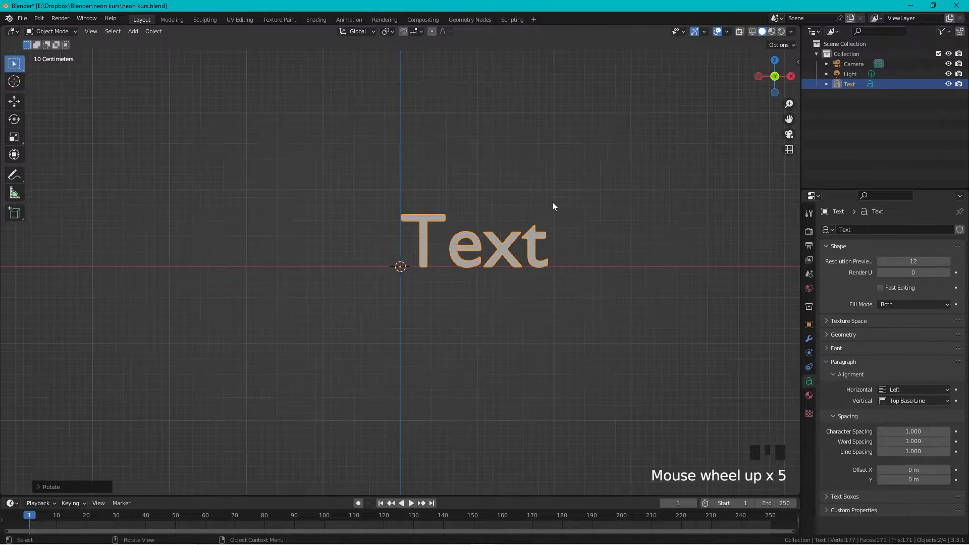
middle_click_drag(554, 205, 434, 271, "shift")
scroll(451, 308, "up", 1)
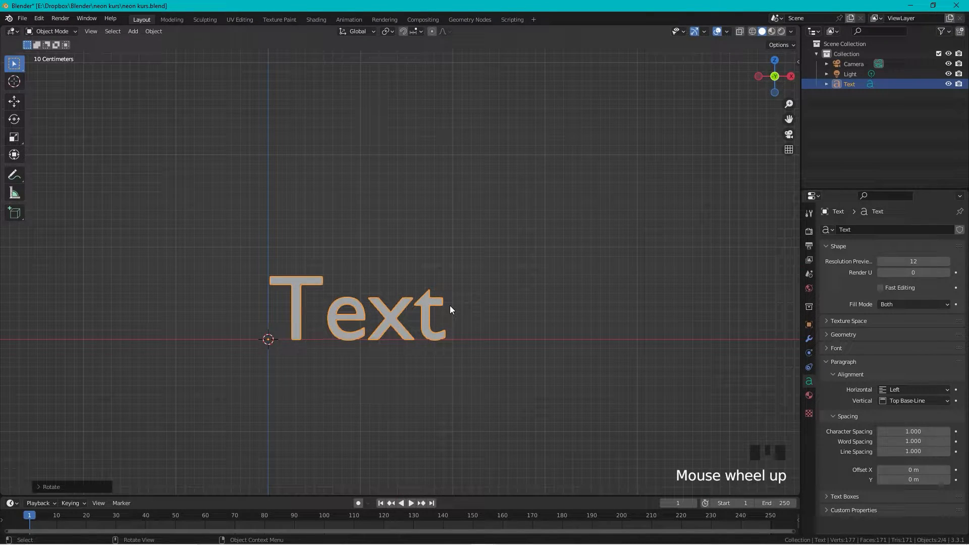
key("Tab")
key("BackSpace")
key("BackSpace")
key("BackSpace")
key("BackSpace")
key("BackSpace")
key("BackSpace")
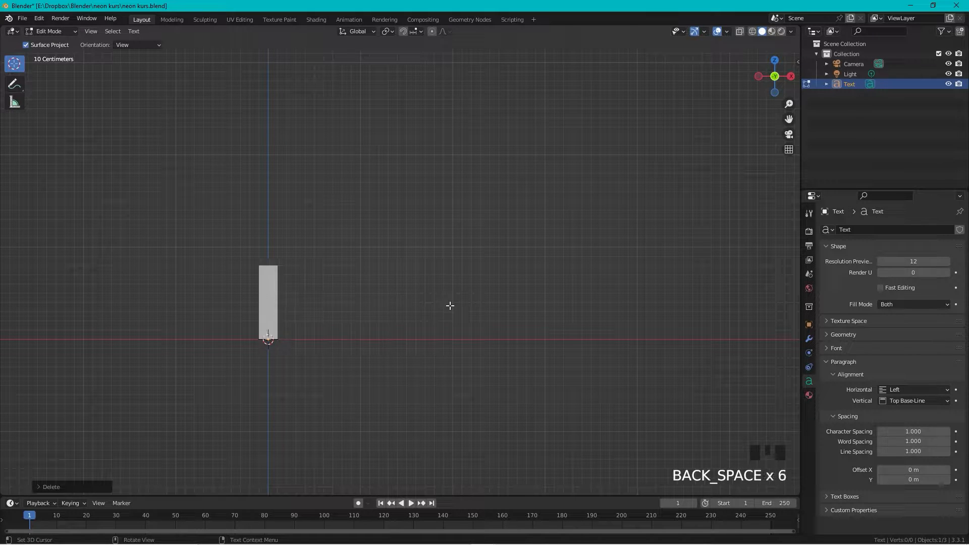
type("CA")
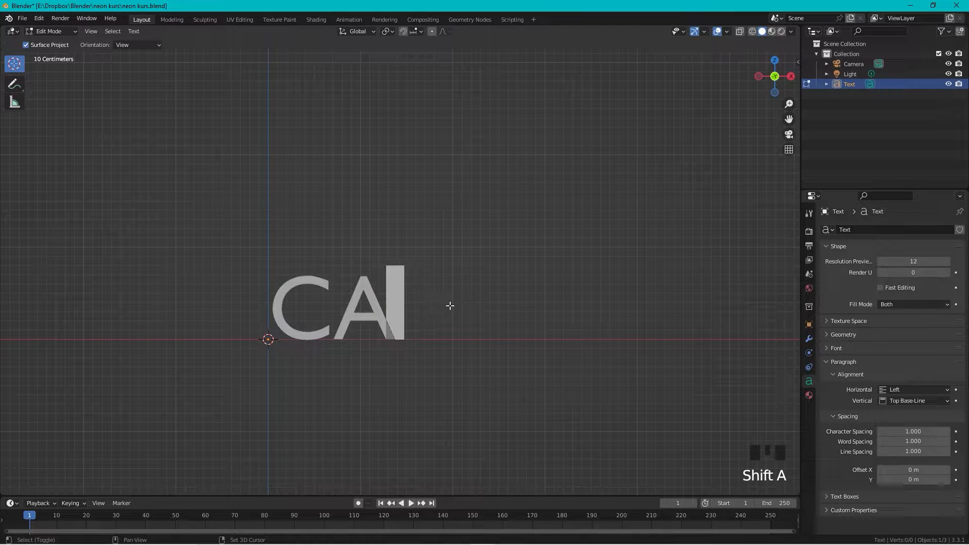
type("R")
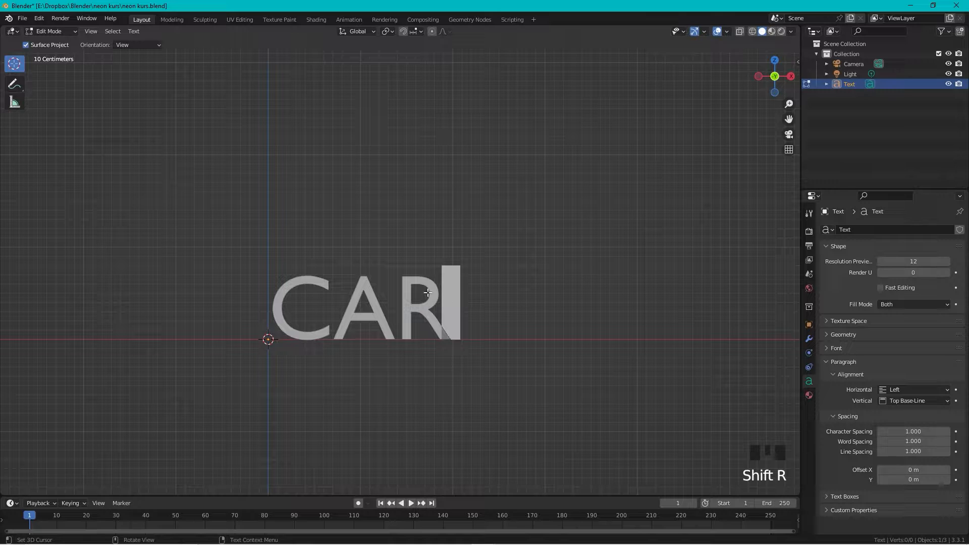
scroll(386, 304, "up", 2)
scroll(386, 306, "down", 1)
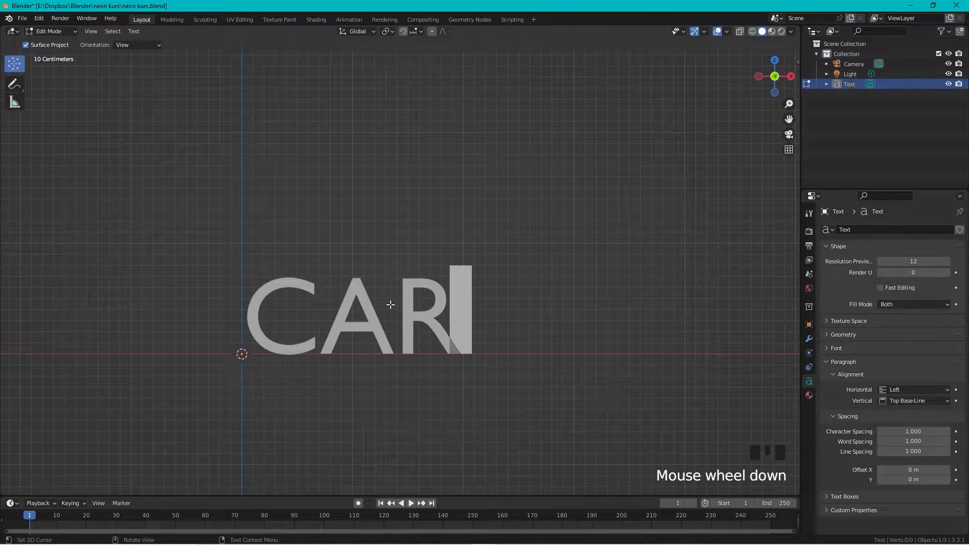
key("Tab")
middle_click_drag(448, 285, 467, 226, "shift")
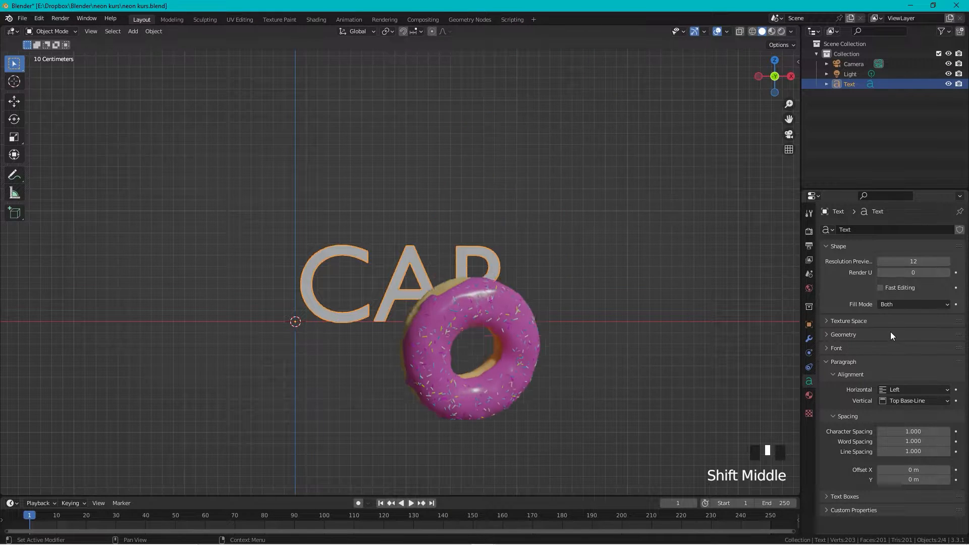
Step: Load TextMeOne-Regular.ttf from the text_me_one folder as the text's Regular font
left_click(829, 348)
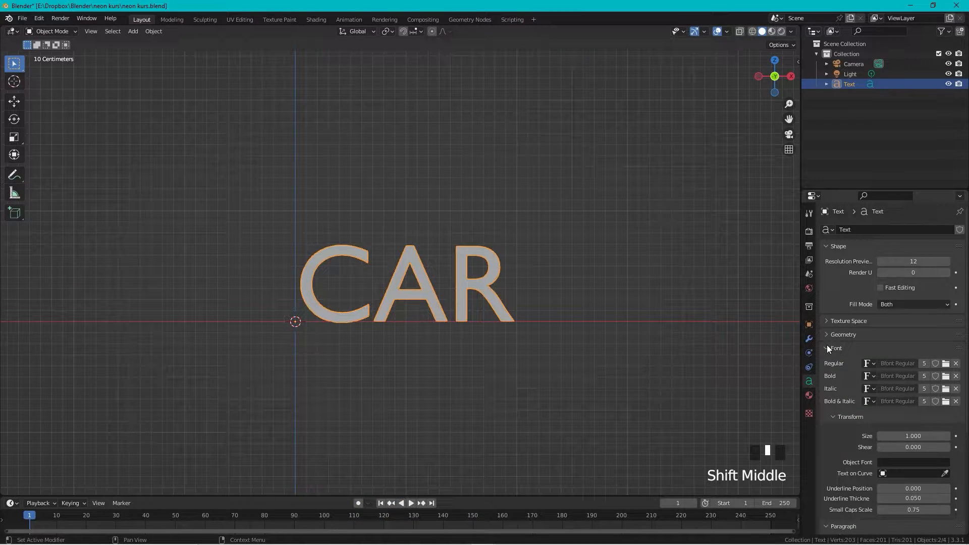
double_click(947, 365)
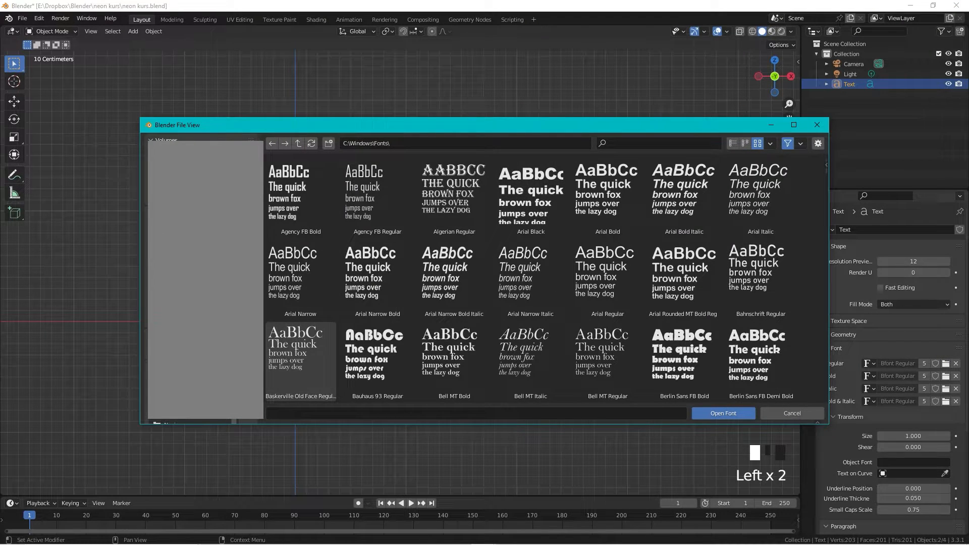
left_click(298, 201)
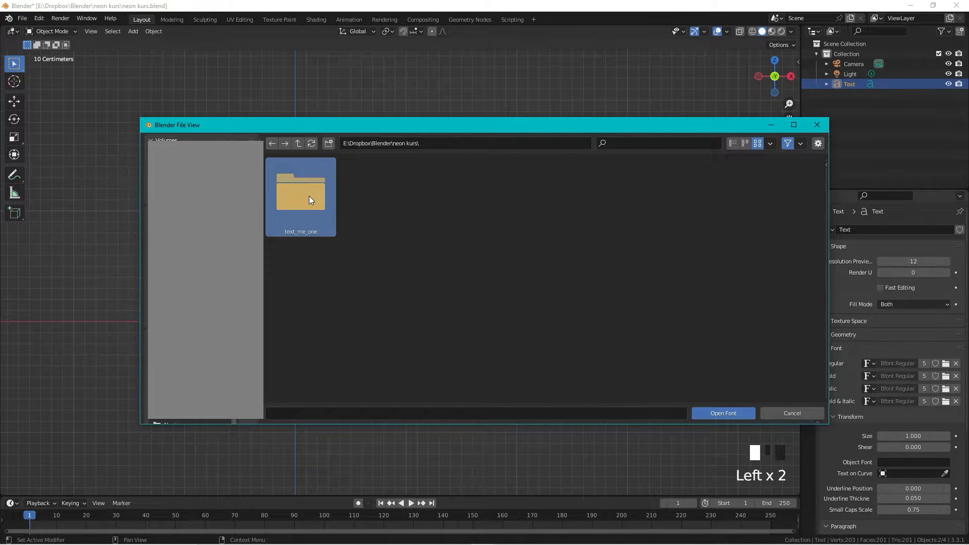
double_click(310, 198)
left_click(310, 198)
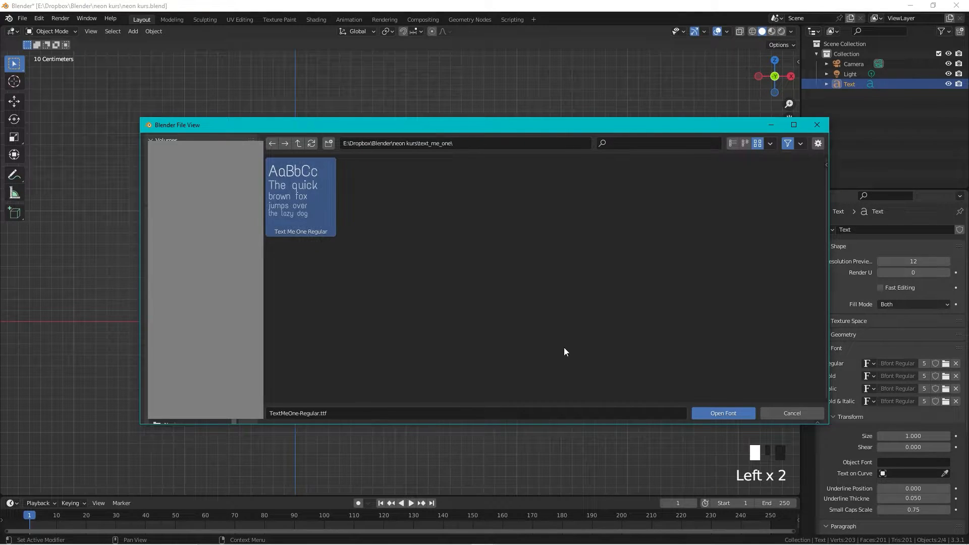
left_click(721, 414)
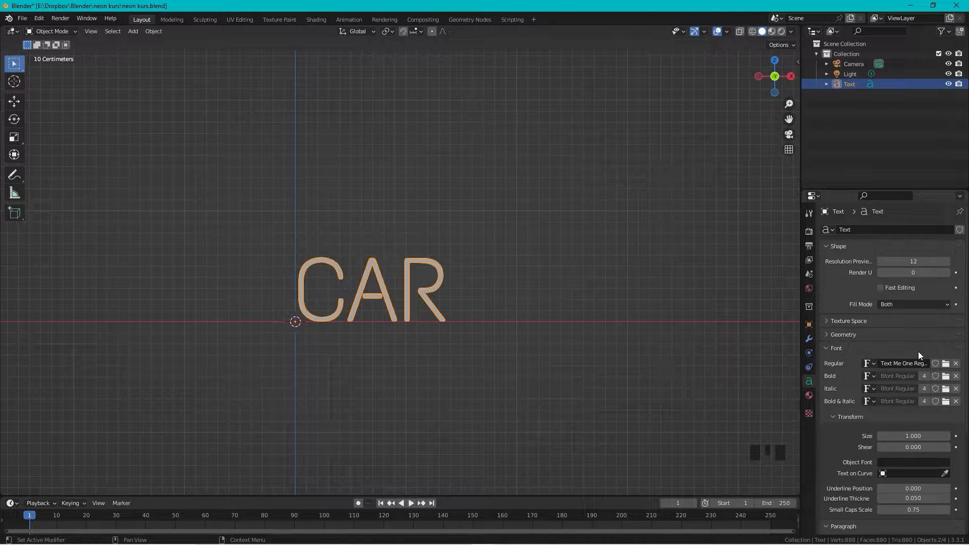
Step: Convert the CAR text object to a curve
scroll(402, 286, "up", 5)
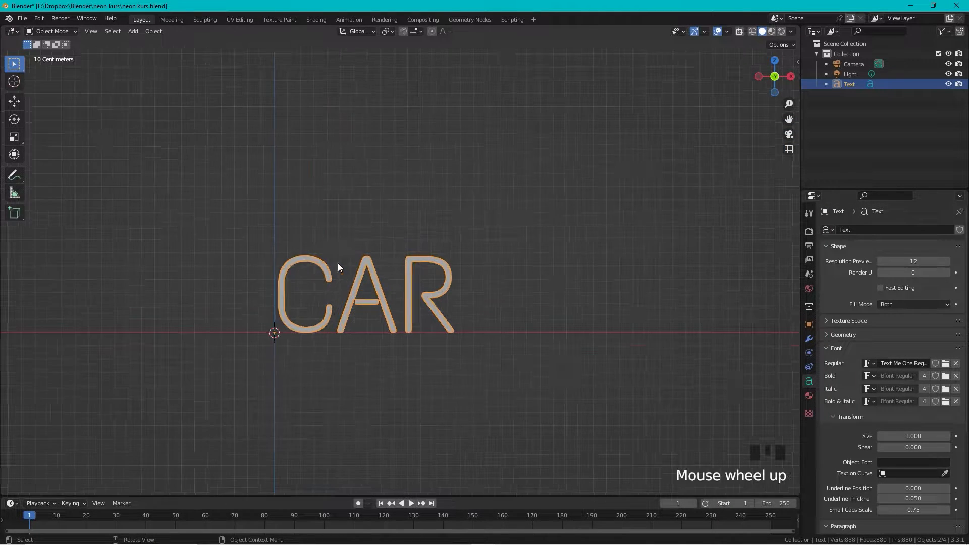
middle_click_drag(352, 296, 417, 232, "shift")
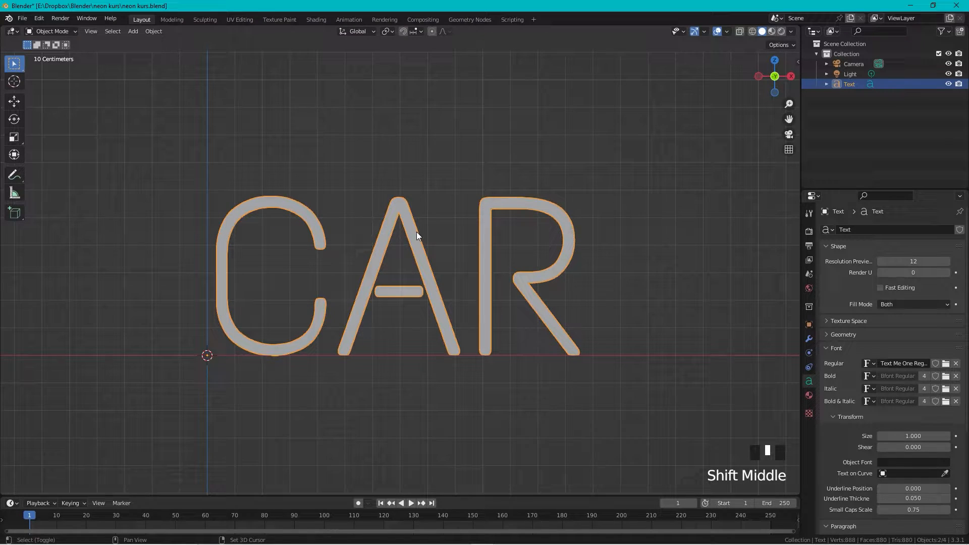
right_click(419, 259)
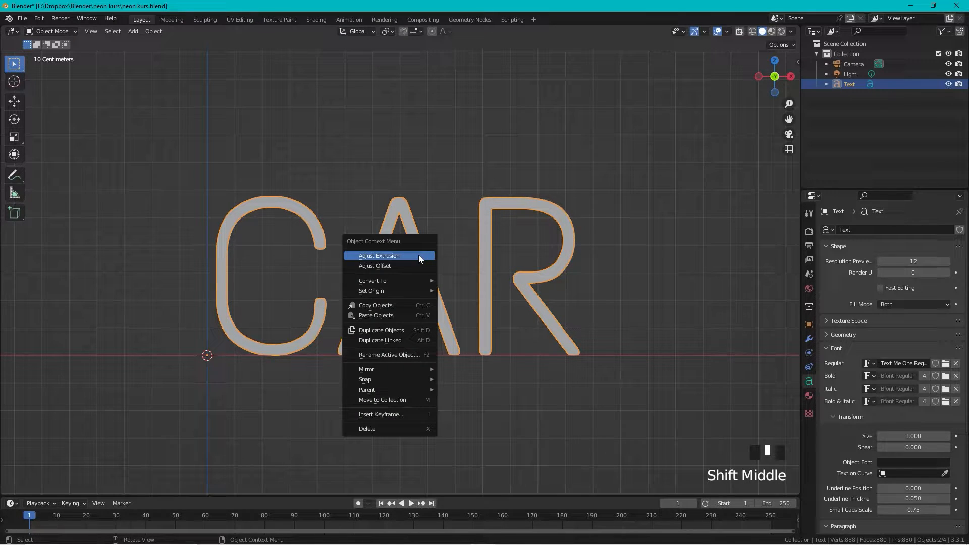
mouse_move(417, 277)
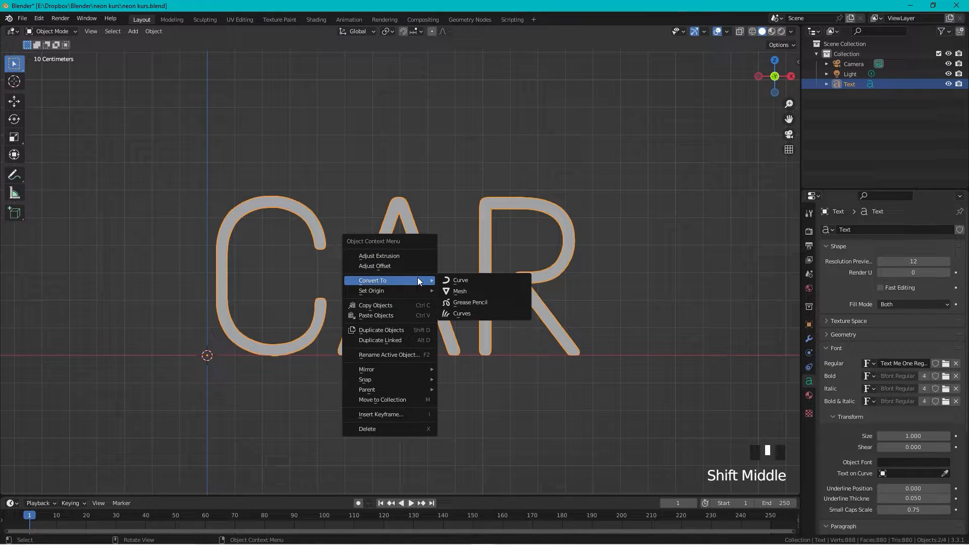
left_click(479, 281)
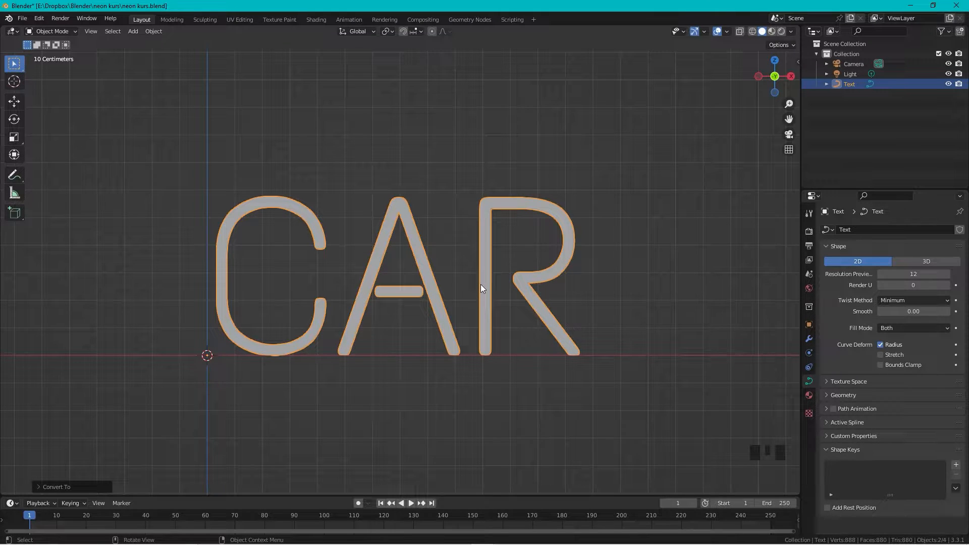
Step: Enter Edit Mode on the CAR curve, make its shape 3D and set the fill mode to Full
key("Tab")
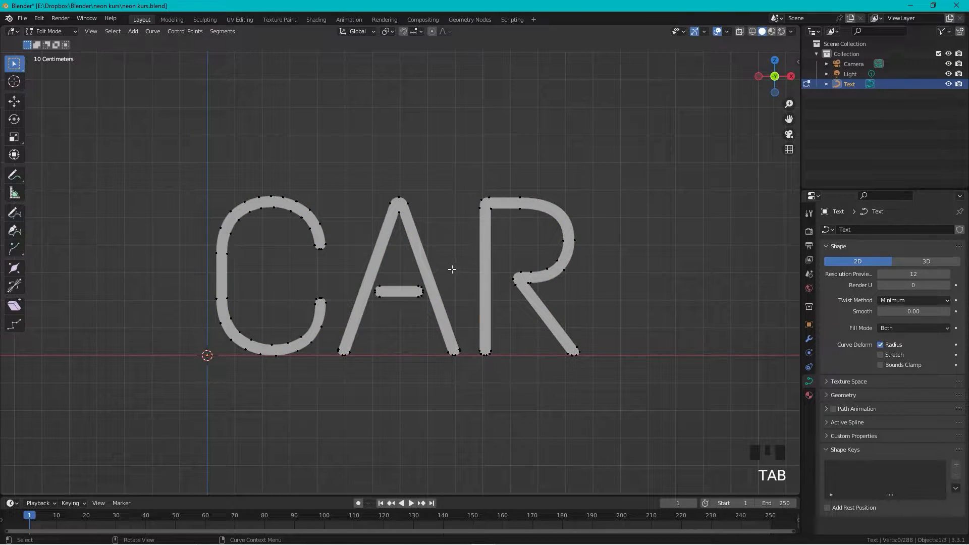
middle_click_drag(437, 262, 483, 232, "shift")
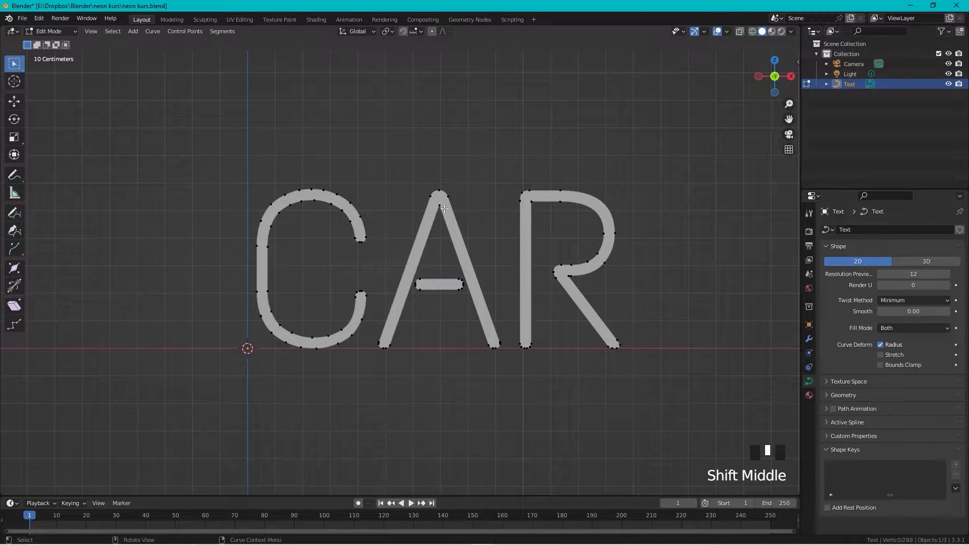
left_click(931, 261)
left_click(911, 328)
left_click(910, 329)
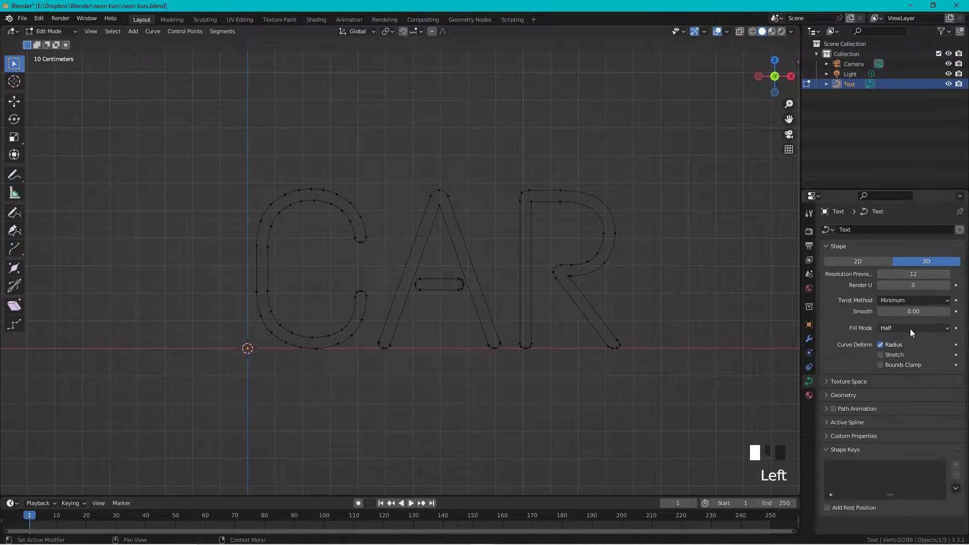
left_click(910, 329)
left_click(910, 338)
scroll(395, 275, "up", 2)
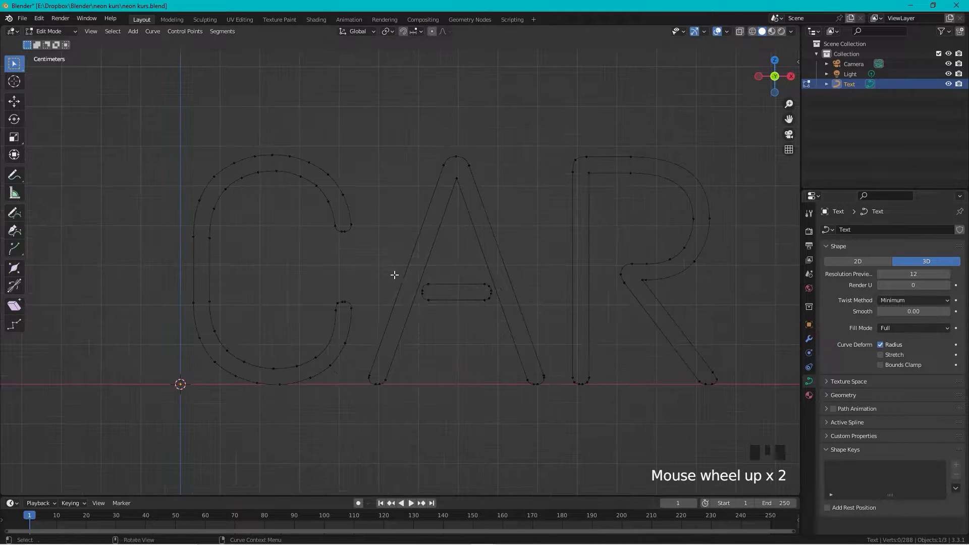
Step: Delete the inner outline segments of the letter C, including its end caps, plus the leftover vertices, keeping only the outer curve
key("c")
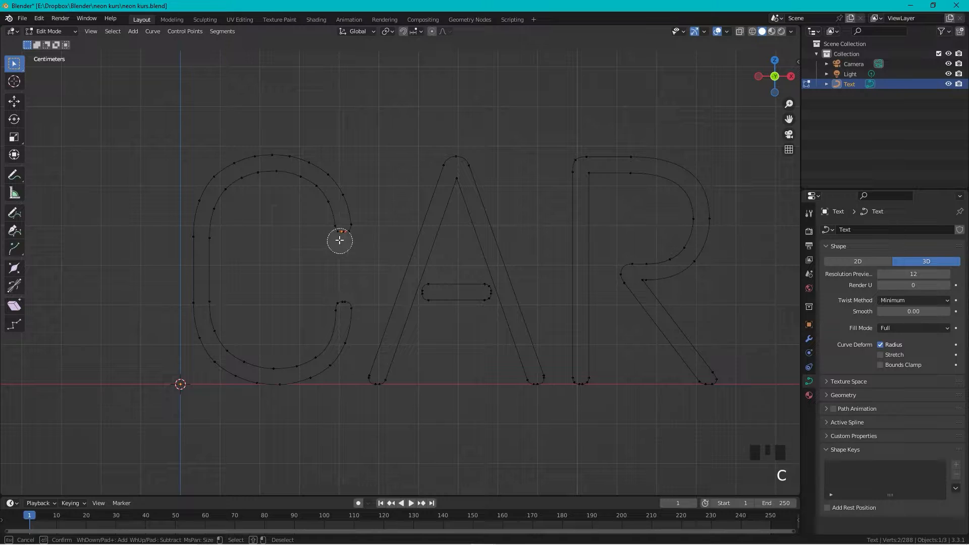
mouse_move(338, 237)
left_mouse_down()
mouse_move(306, 187)
mouse_move(275, 177)
mouse_move(247, 182)
mouse_move(219, 205)
mouse_move(238, 349)
mouse_move(328, 313)
mouse_move(338, 298)
left_mouse_up()
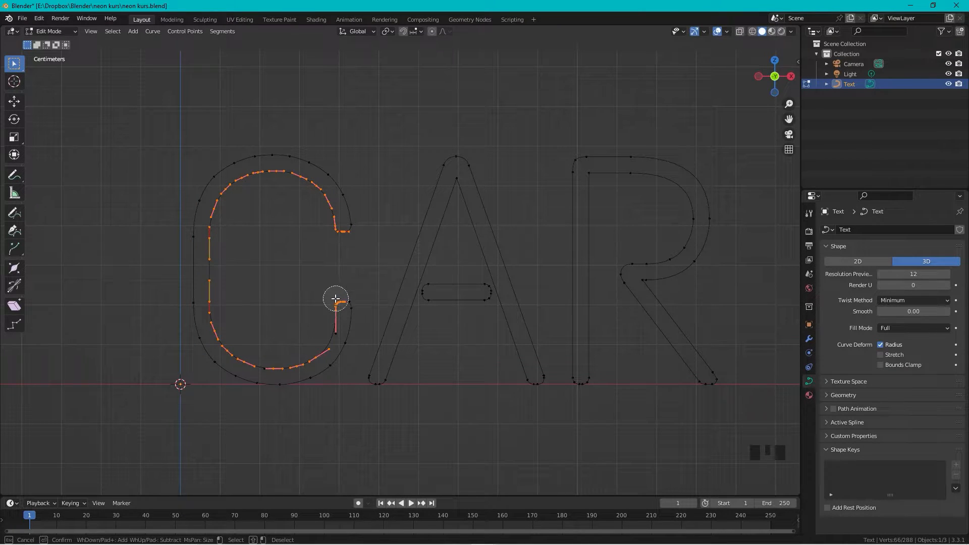
key("Escape")
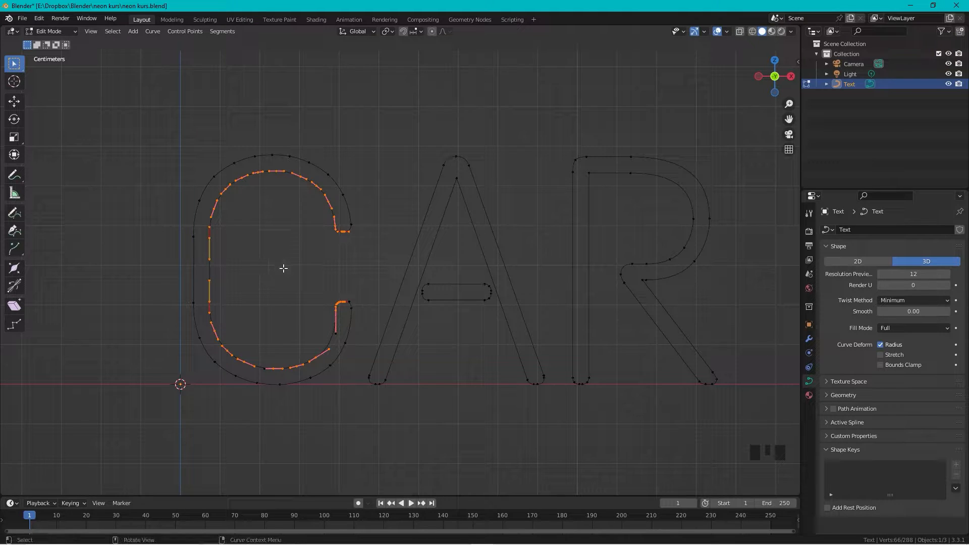
key("x")
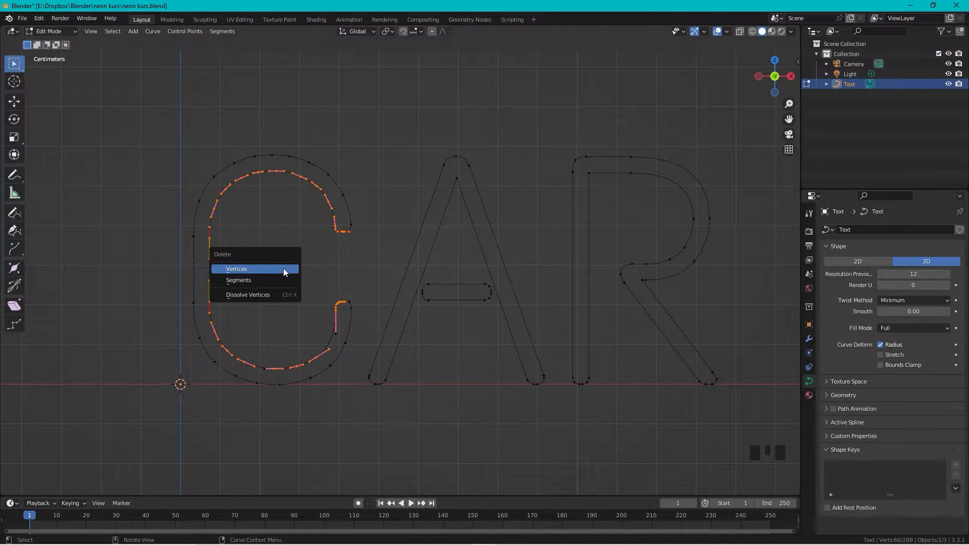
left_click(261, 281)
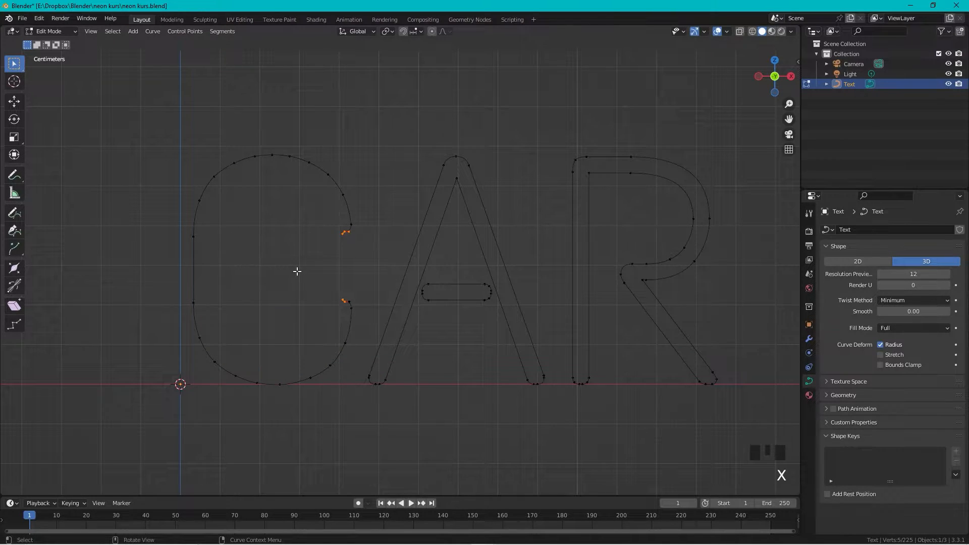
key("x")
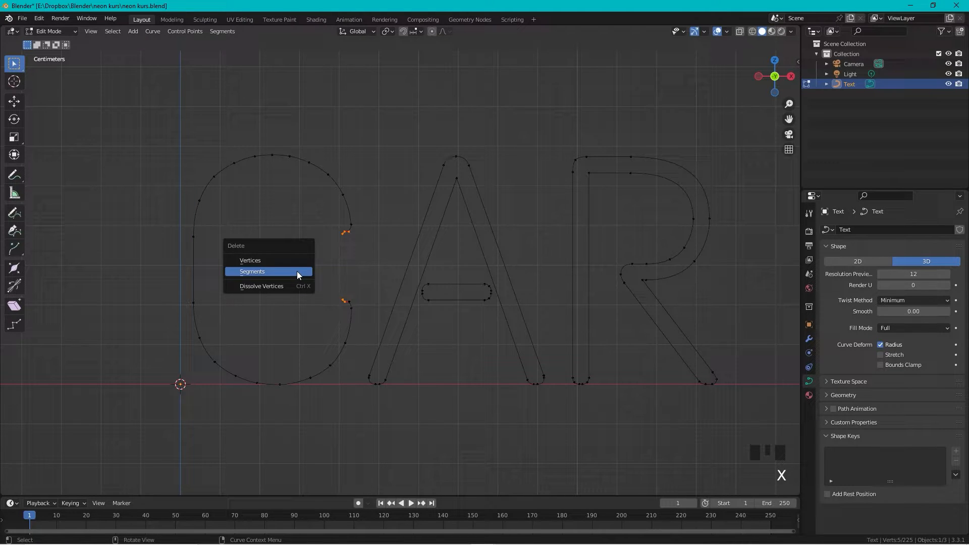
left_click(274, 259)
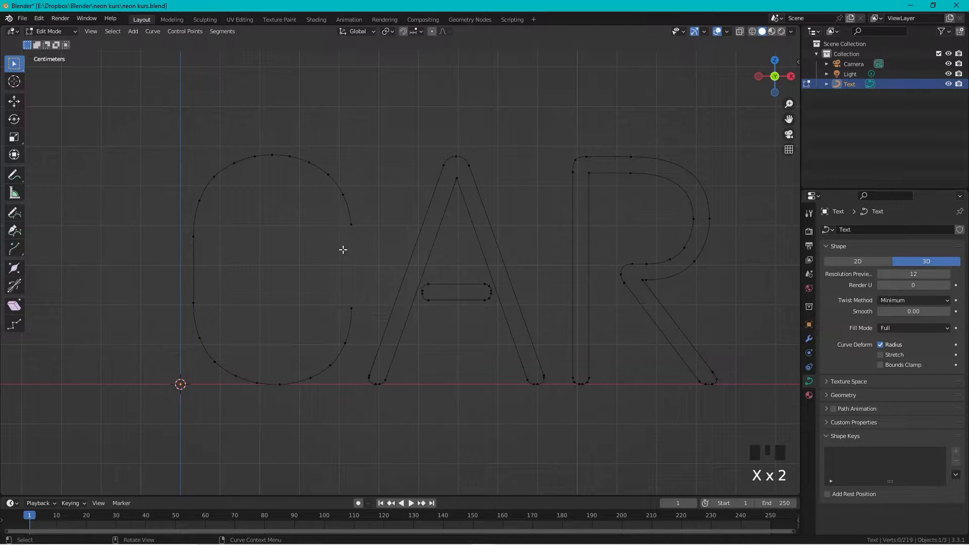
Step: Delete the inner outline segments of the letter A and the stray vertices remaining at the bottom of its legs
mouse_move(400, 241)
middle_mouse_down("shift")
mouse_move(363, 223)
mouse_move(331, 236)
middle_mouse_up("shift")
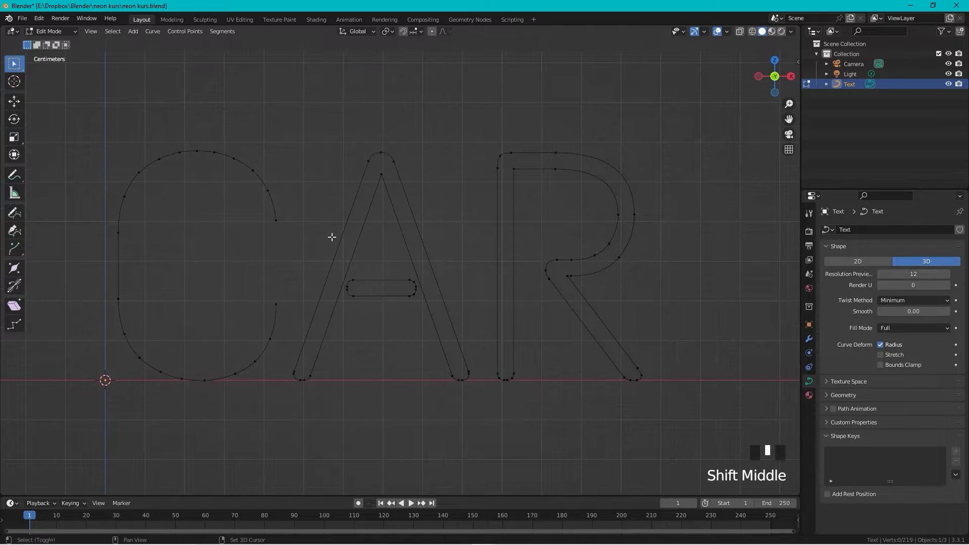
key("c")
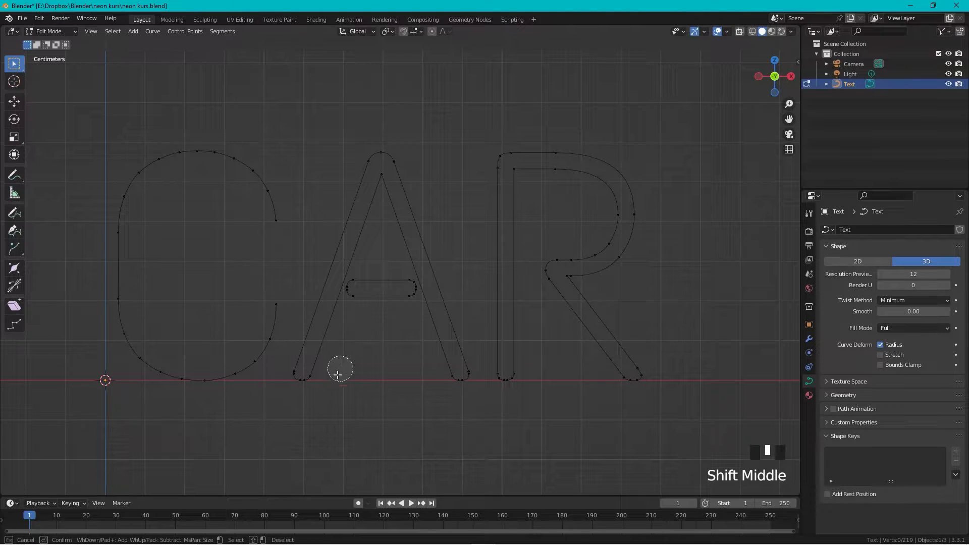
left_click_drag(305, 381, 313, 378)
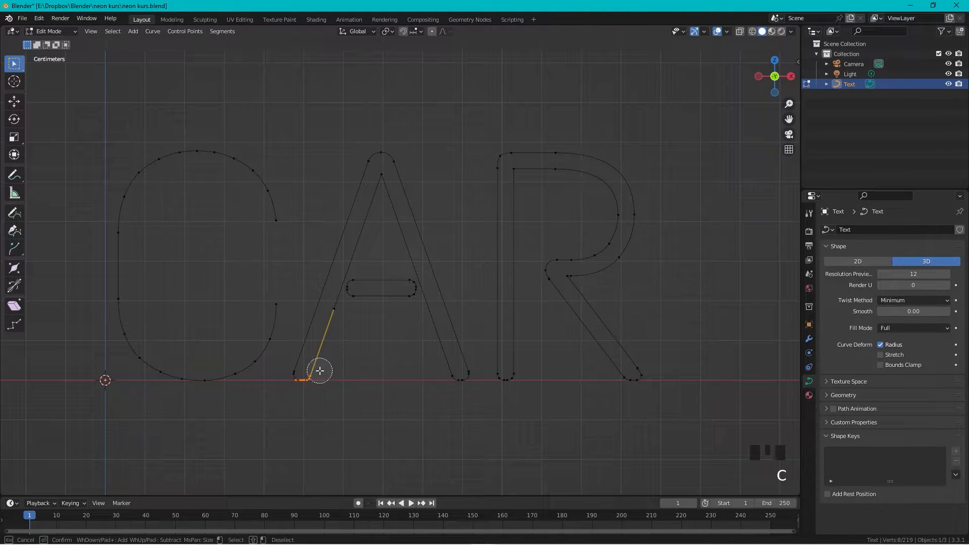
left_click(381, 176)
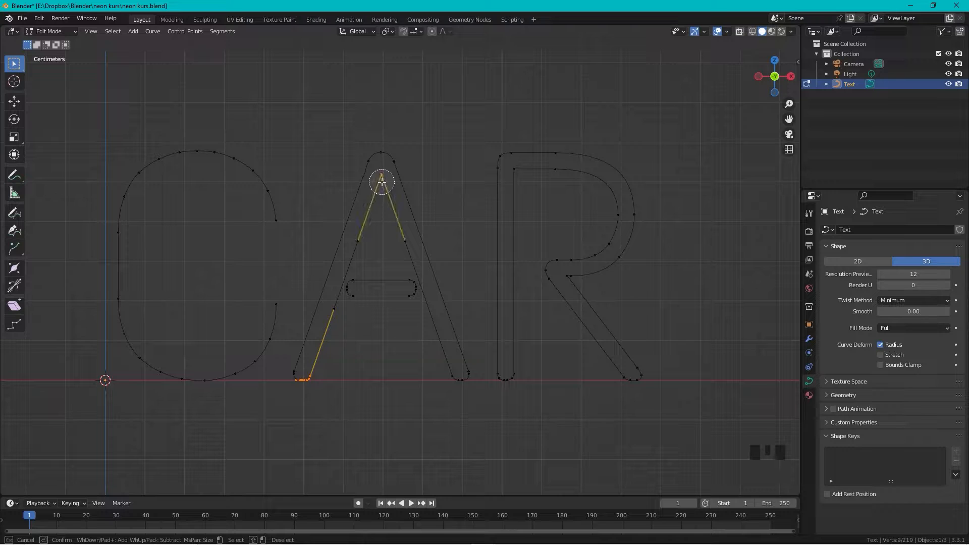
left_click(334, 317)
left_click(451, 382)
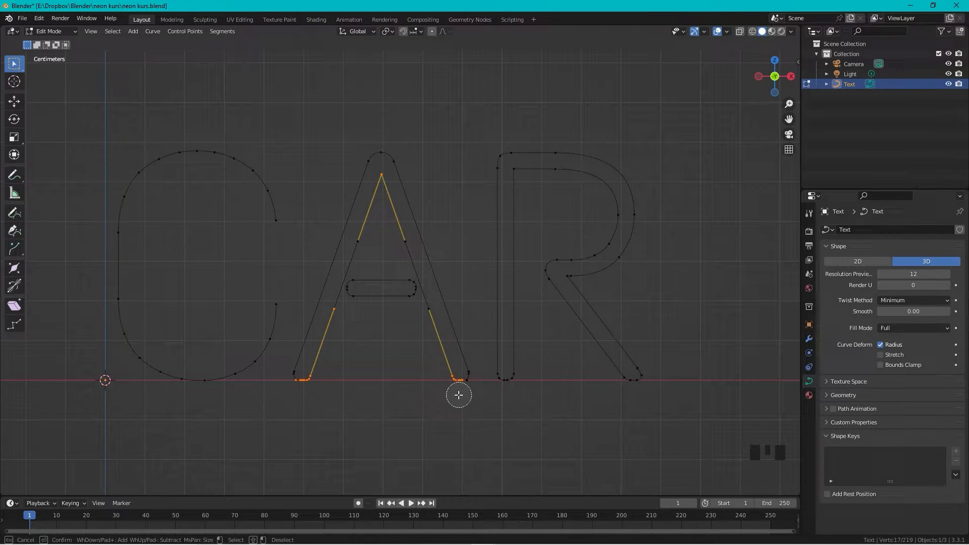
left_click(401, 247)
left_click(366, 247)
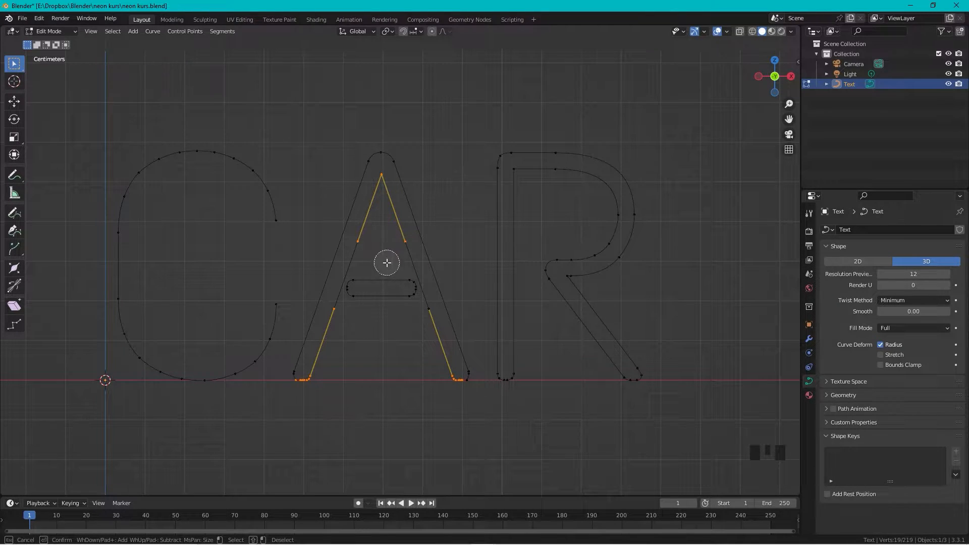
key("Escape")
key("x")
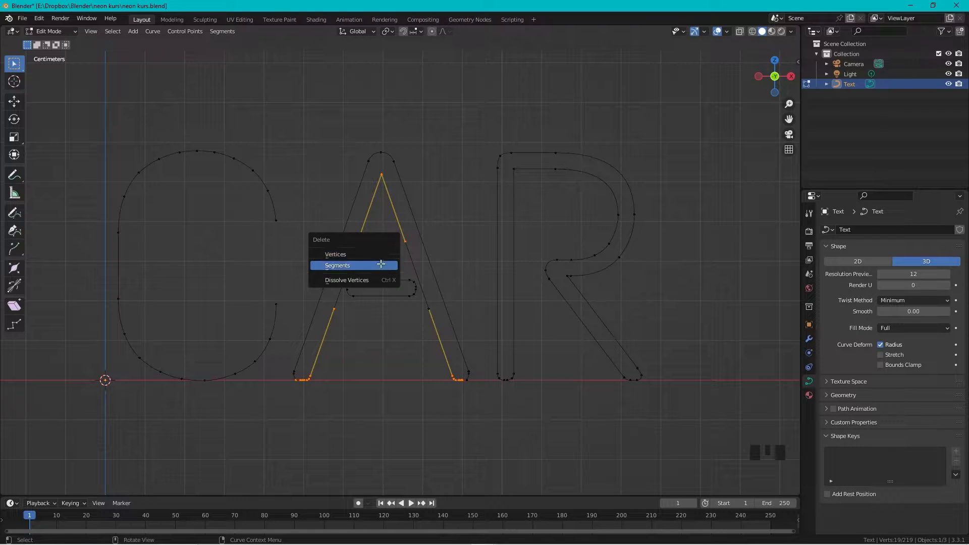
left_click(382, 264)
key("x")
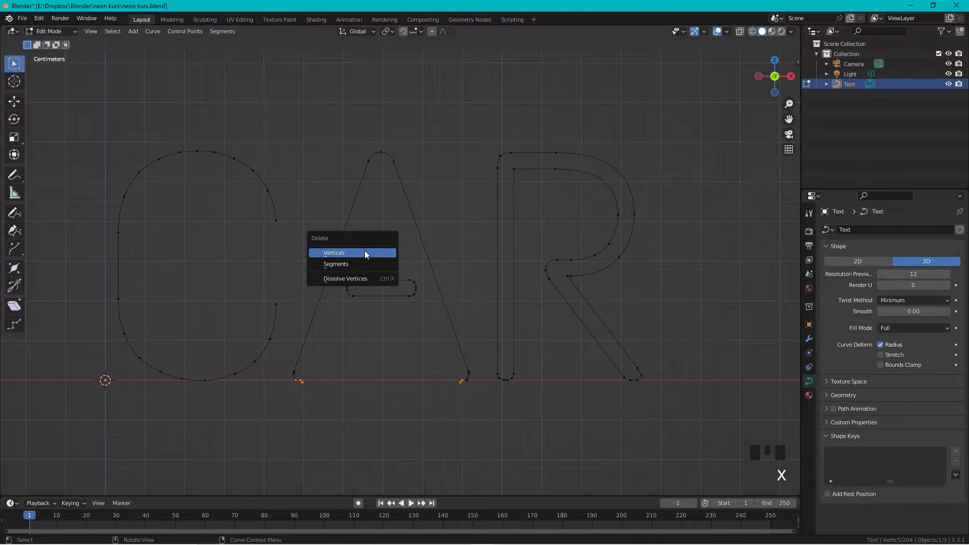
left_click(367, 252)
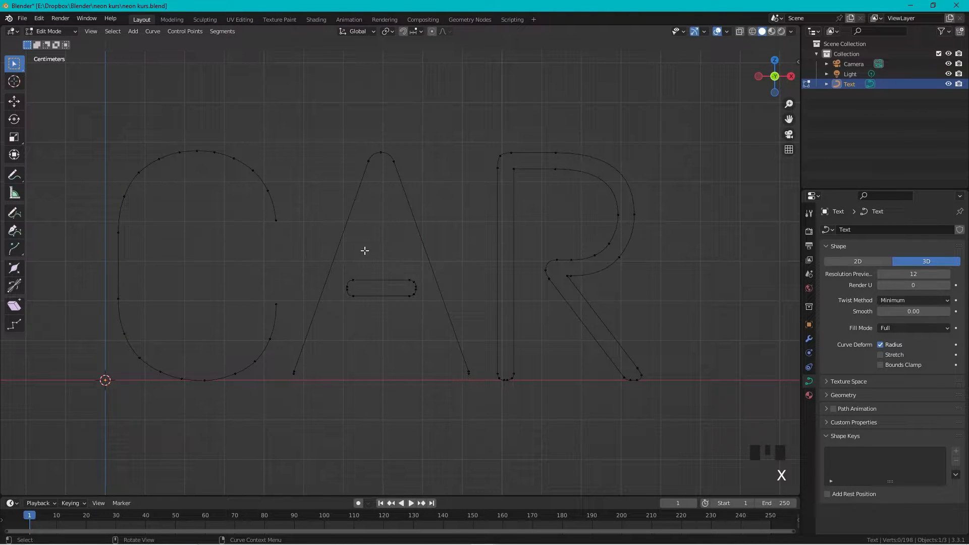
Step: Delete the extra lower control point at the foot of each leg of the A
left_click(469, 375)
left_click(294, 375, "shift")
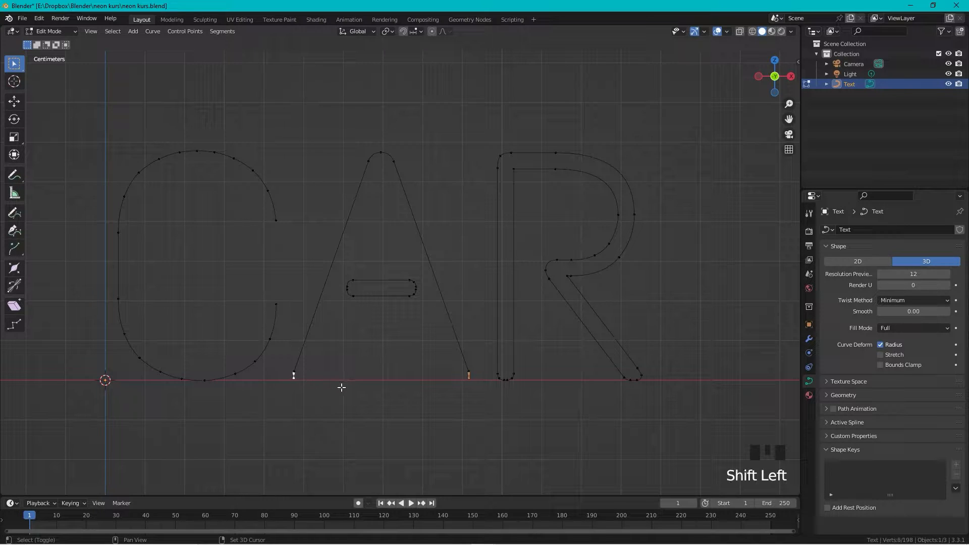
key("x")
left_click(380, 348)
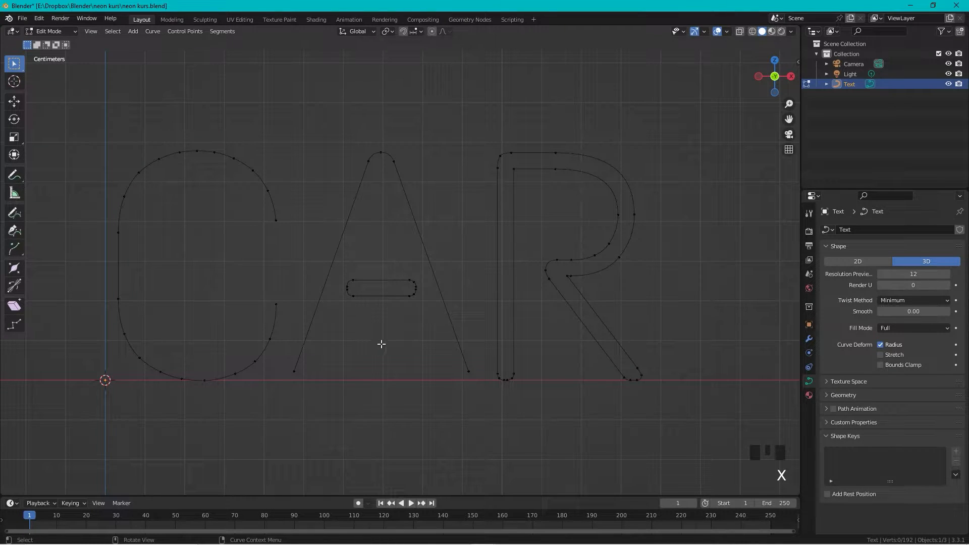
Step: Reduce the A's crossbar to its single upper line by deleting the lower outline, the rounded ends and the stray control points
left_click_drag(420, 286, 341, 306)
left_click_drag(426, 281, 340, 309)
key("x")
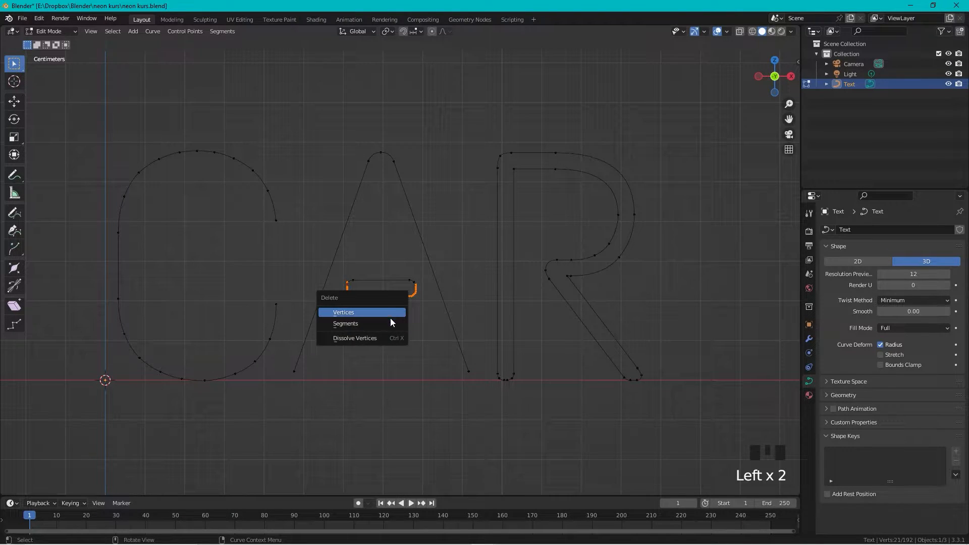
left_click(390, 314)
key("x")
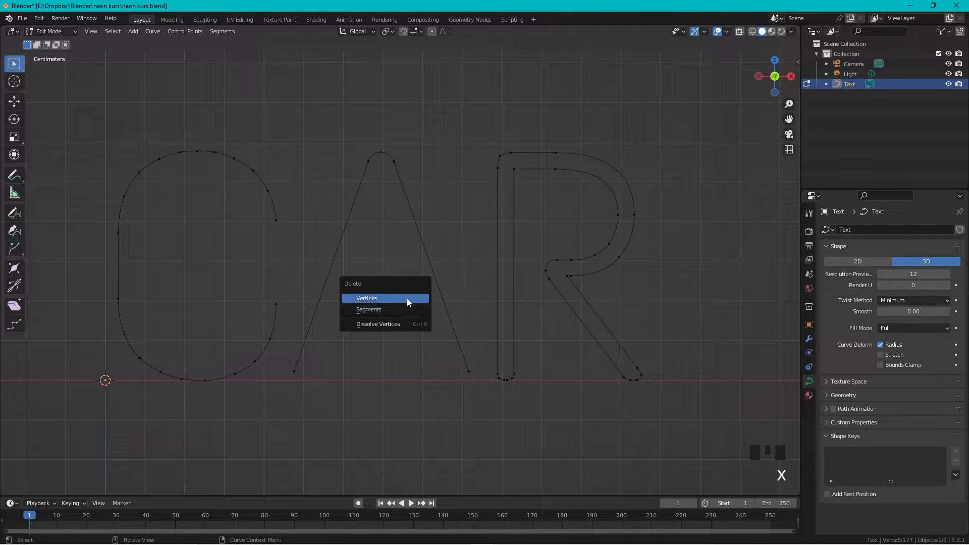
left_click(407, 299)
scroll(413, 287, "up", 4)
left_click(428, 297)
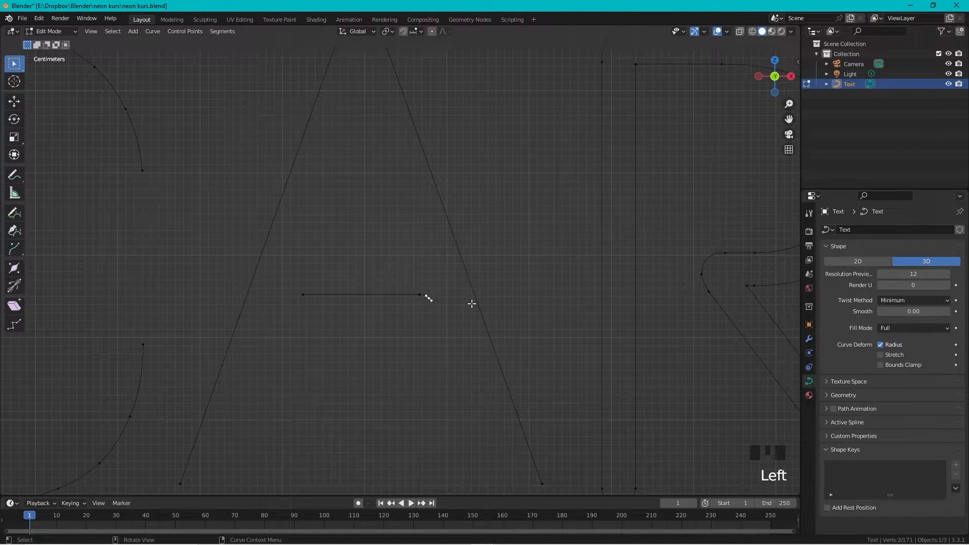
key("x")
left_click(468, 288)
Step: Delete the inner outline and rounded end caps of the letter R, leaving one line for its stem, bowl and leg
scroll(457, 281, "down", 6)
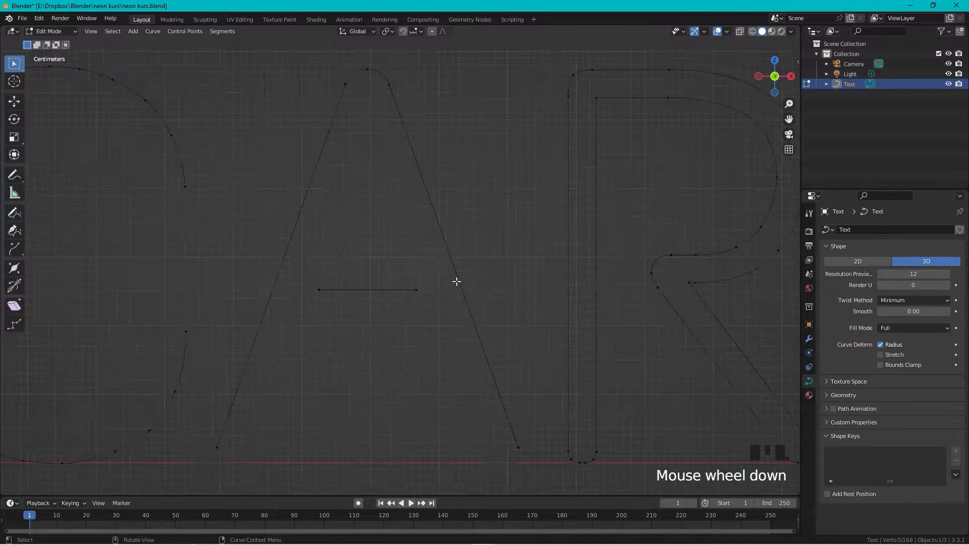
middle_click_drag(500, 264, 410, 247, "shift")
scroll(410, 247, "up", 3)
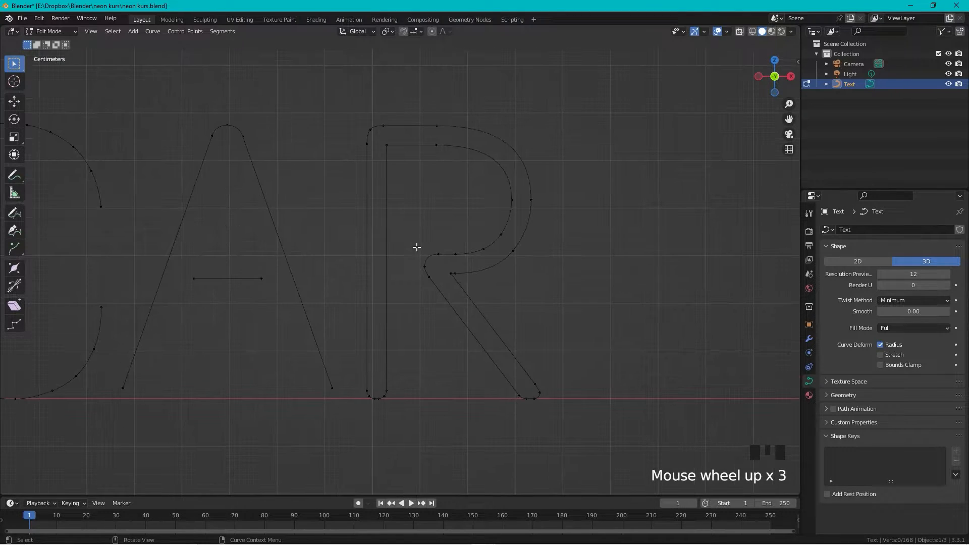
key("c")
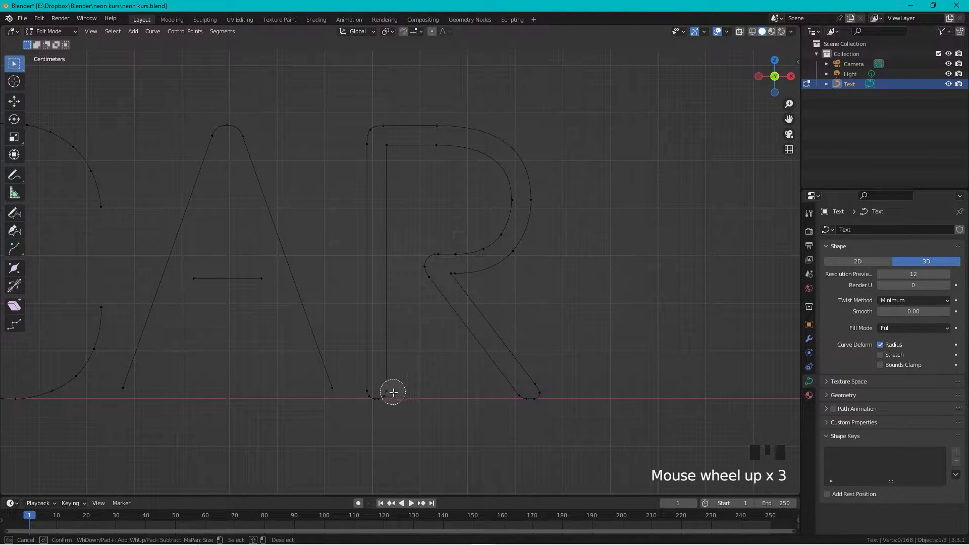
left_click_drag(392, 391, 446, 311)
key("x")
left_click(584, 324)
Step: Align the bottom end points of the A and R at one height by scaling them to 0 along Z
scroll(584, 324, "down", 3)
middle_click_drag(452, 304, 502, 329, "shift")
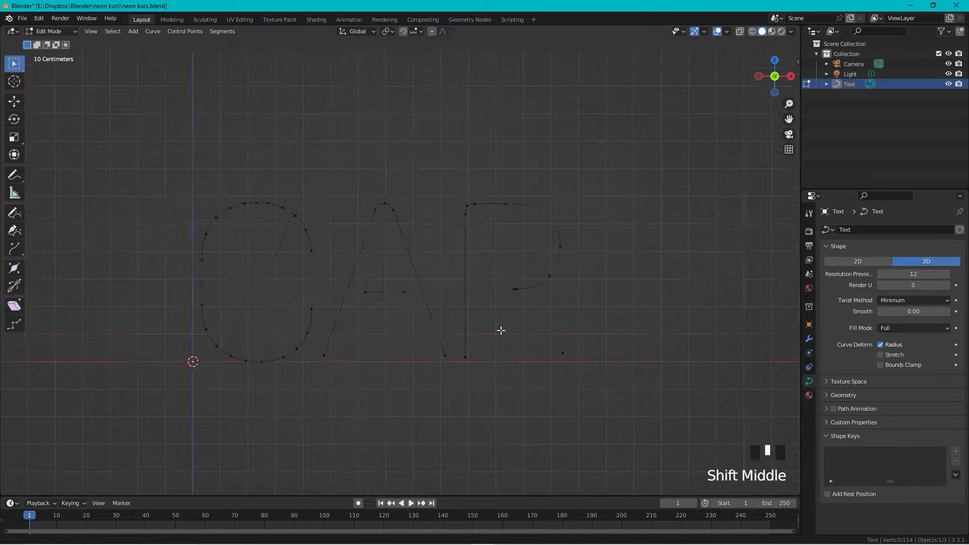
scroll(288, 372, "up", 4)
scroll(258, 306, "down", 2)
middle_click_drag(258, 306, 368, 264, "shift")
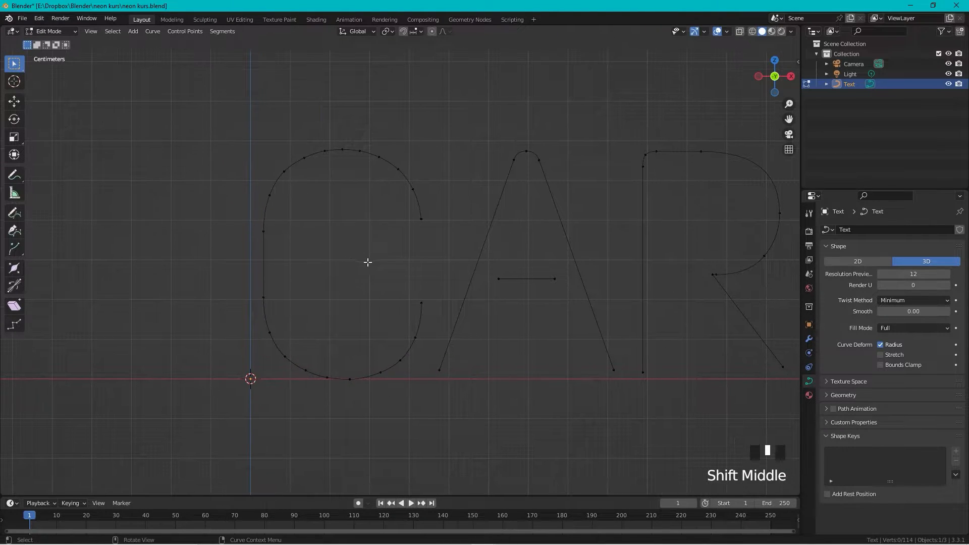
middle_click_drag(604, 362, 546, 348, "shift")
left_click_drag(739, 347, 401, 384)
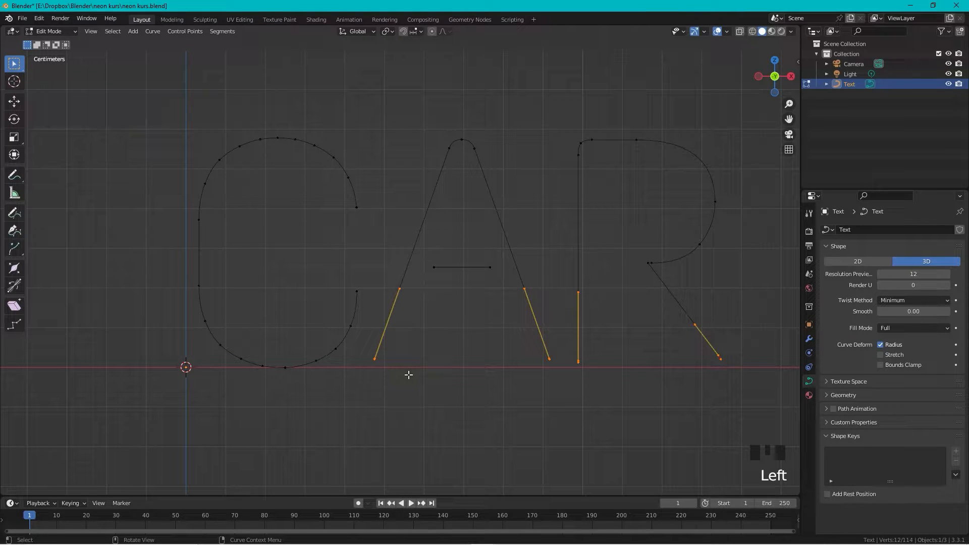
key("s")
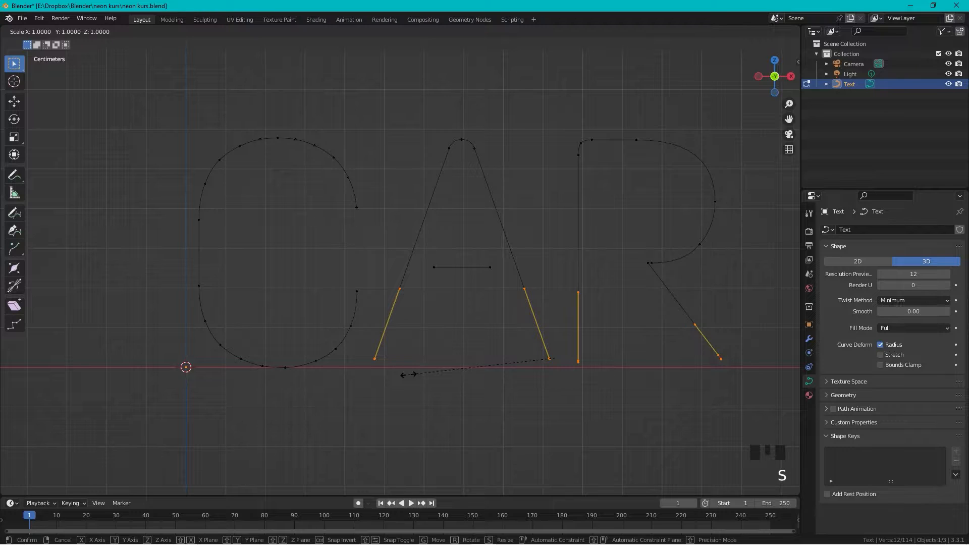
type("z")
type("0")
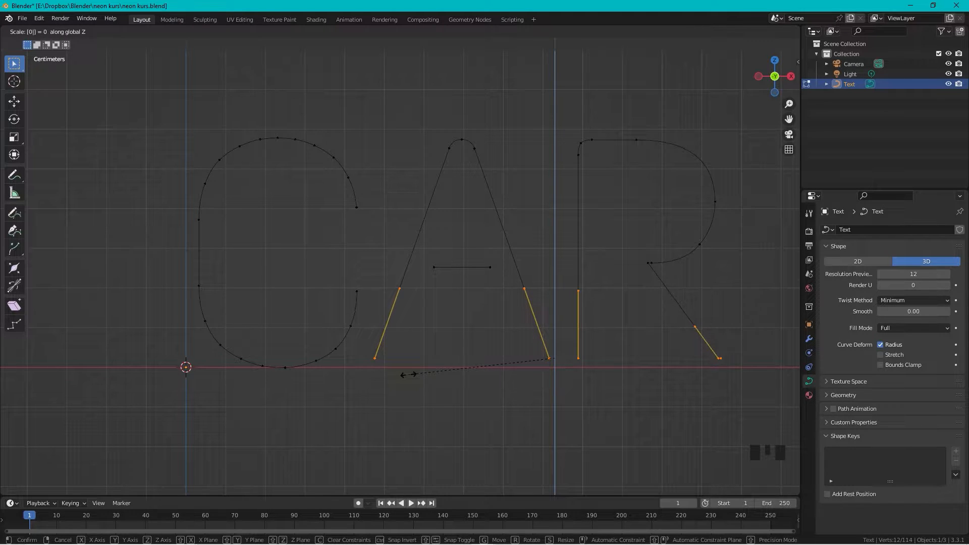
key("Return")
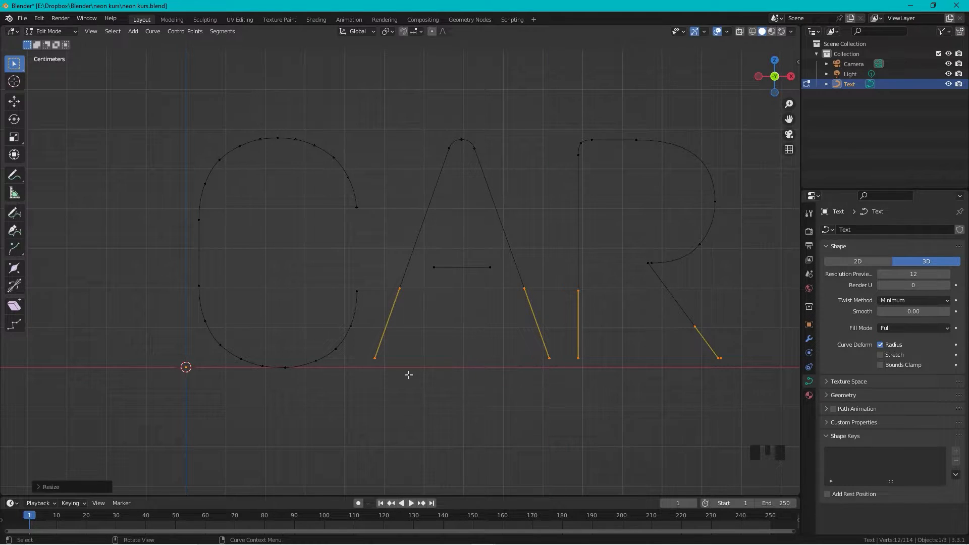
Step: Enable vertex snapping, move the A and R end points along Z to the C's lowest point, and return to Object Mode
left_click(422, 32)
left_click(401, 72)
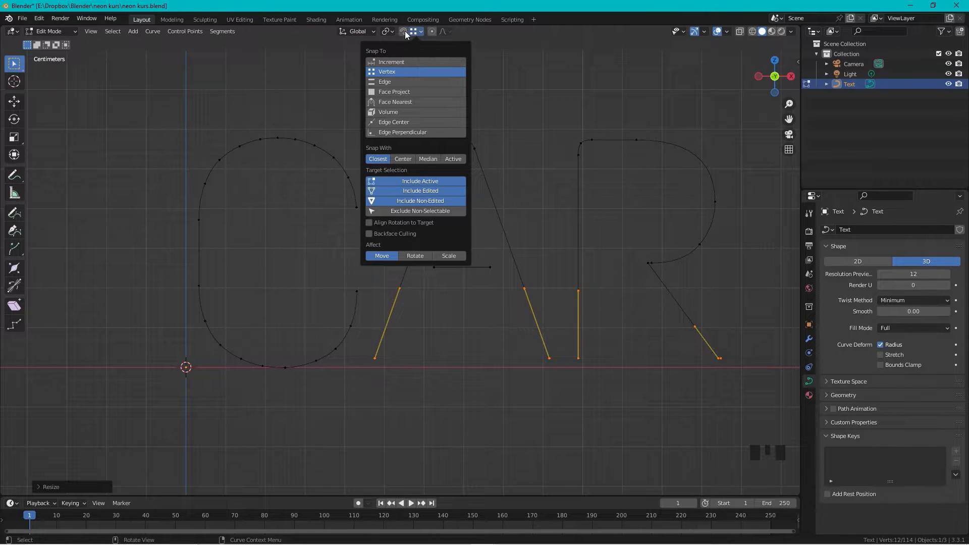
left_click(403, 31)
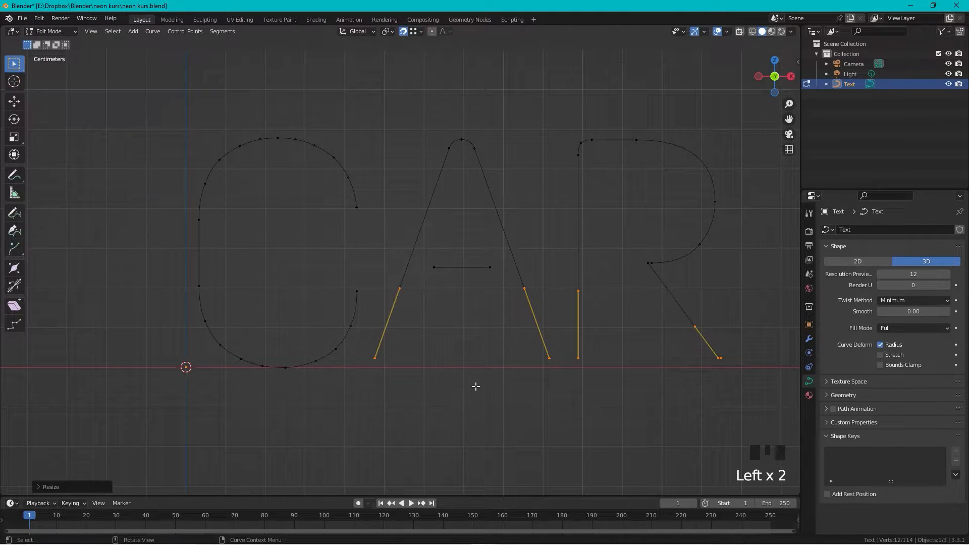
key("g")
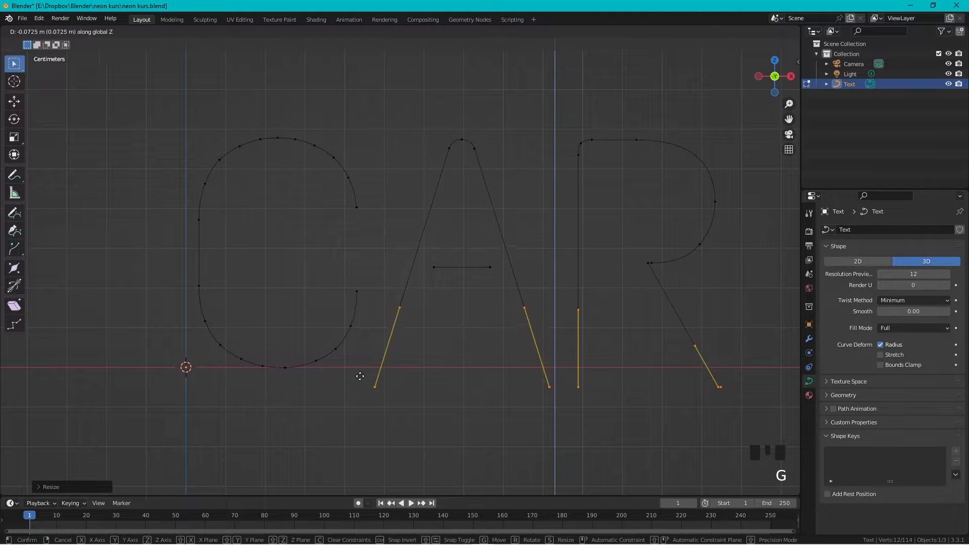
left_click(280, 369)
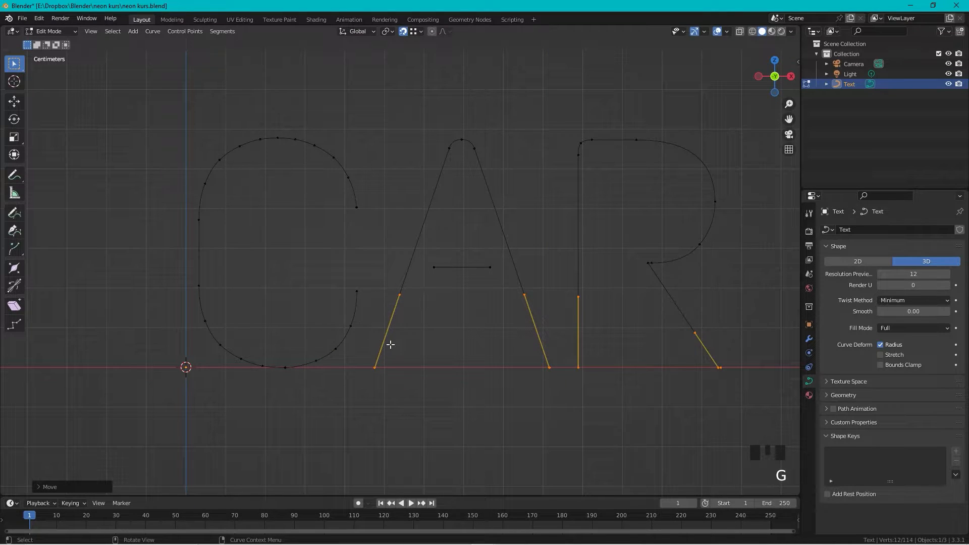
key("Tab")
middle_click_drag(329, 207, 259, 181, "shift")
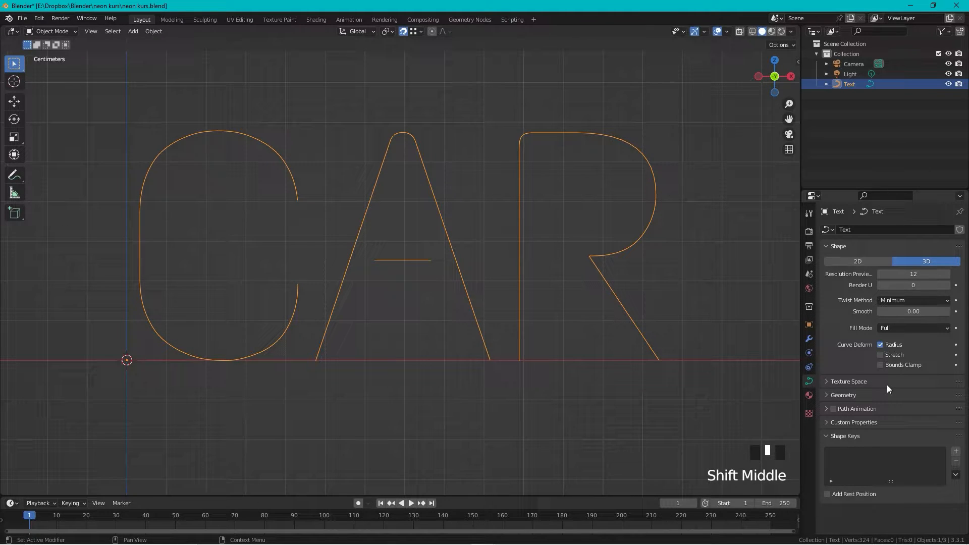
Step: Turn the CAR outline into tubes by giving the curve geometry a round bevel with a depth of 0.03 m
left_click(827, 394)
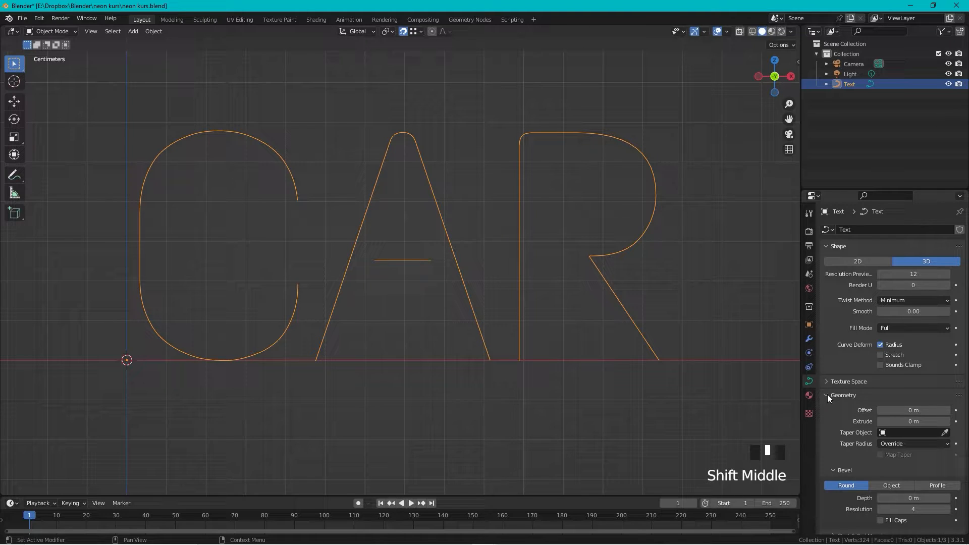
scroll(874, 401, "down", 4)
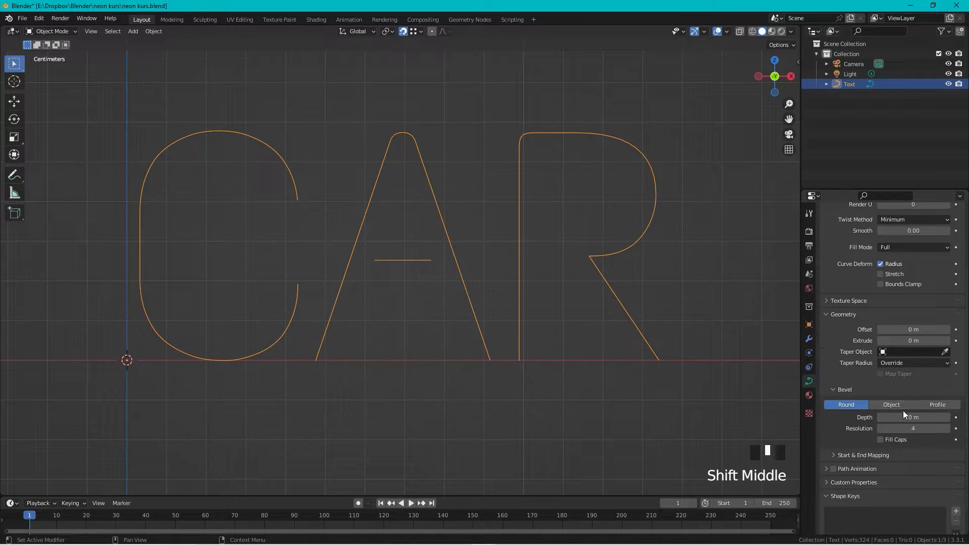
mouse_move(896, 417)
left_mouse_down()
mouse_move(917, 417)
mouse_move(903, 417)
left_mouse_up()
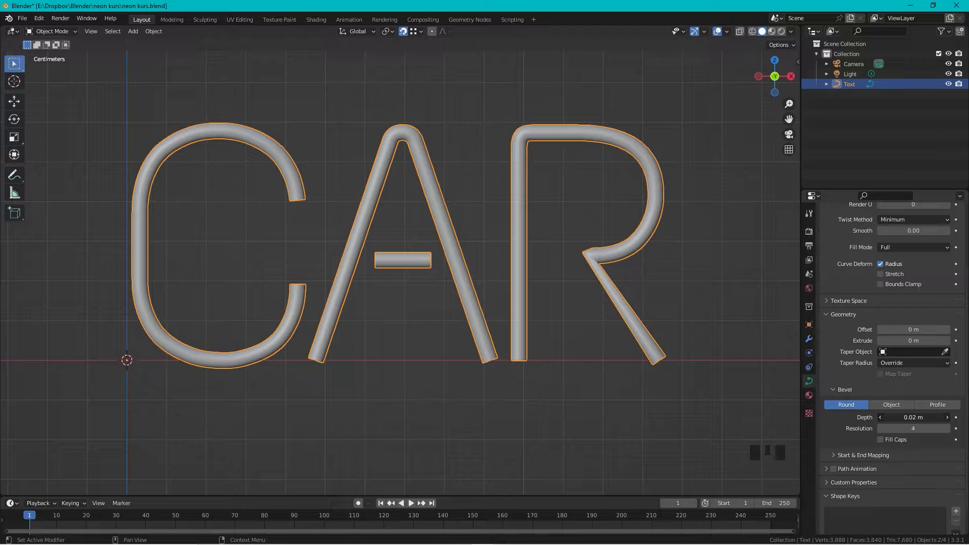
left_click_drag(903, 417, 908, 417)
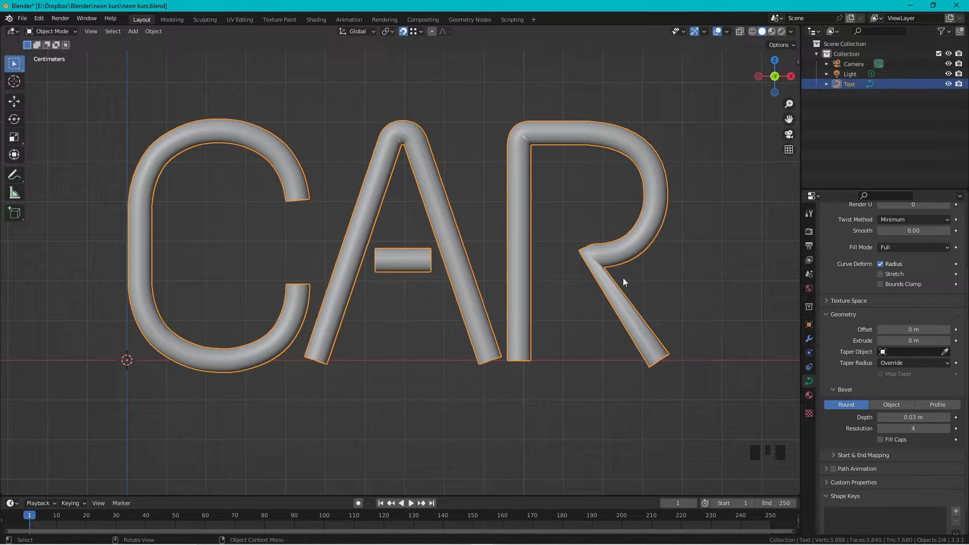
Step: Enter Edit Mode and delete the bottom end point of the R's tapered leg
scroll(648, 330, "up", 2)
scroll(648, 325, "down", 2)
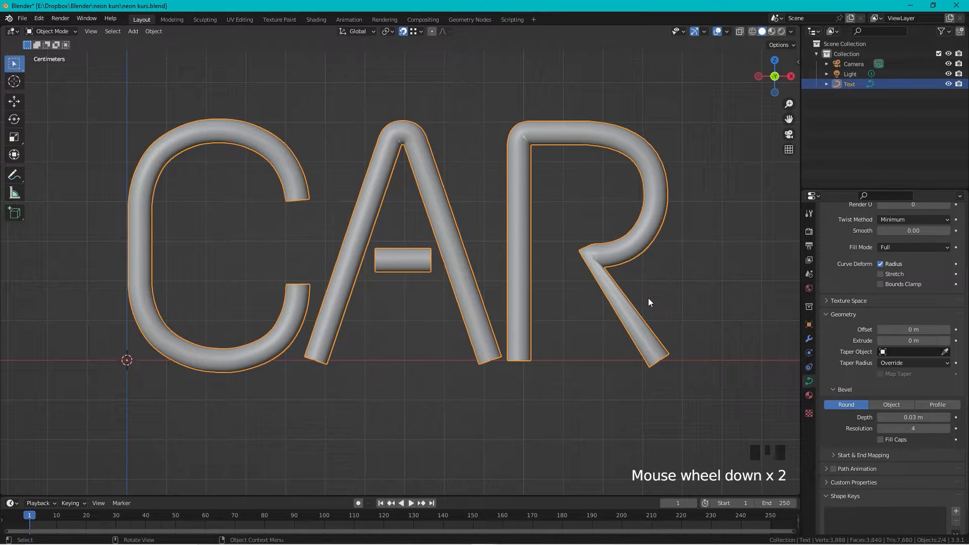
key("Tab")
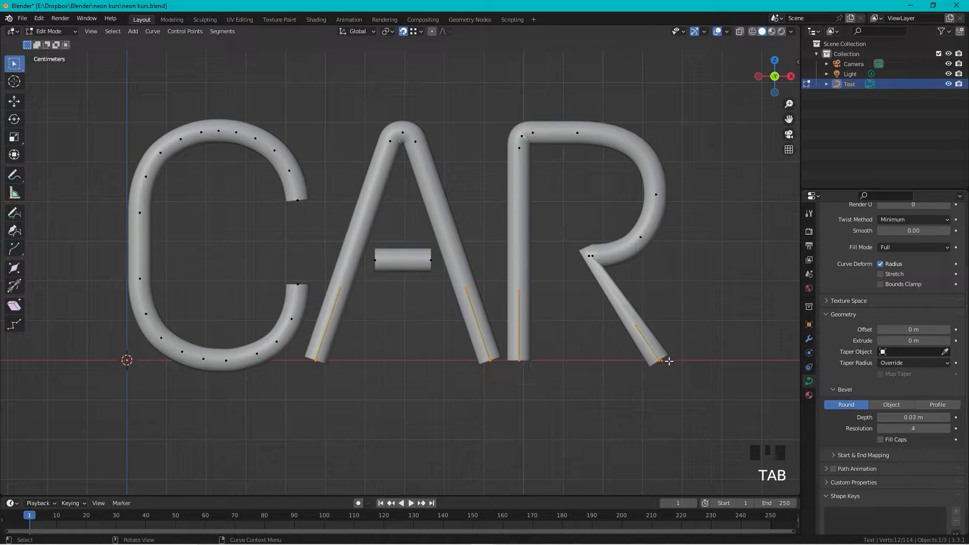
left_click(663, 362)
key("x")
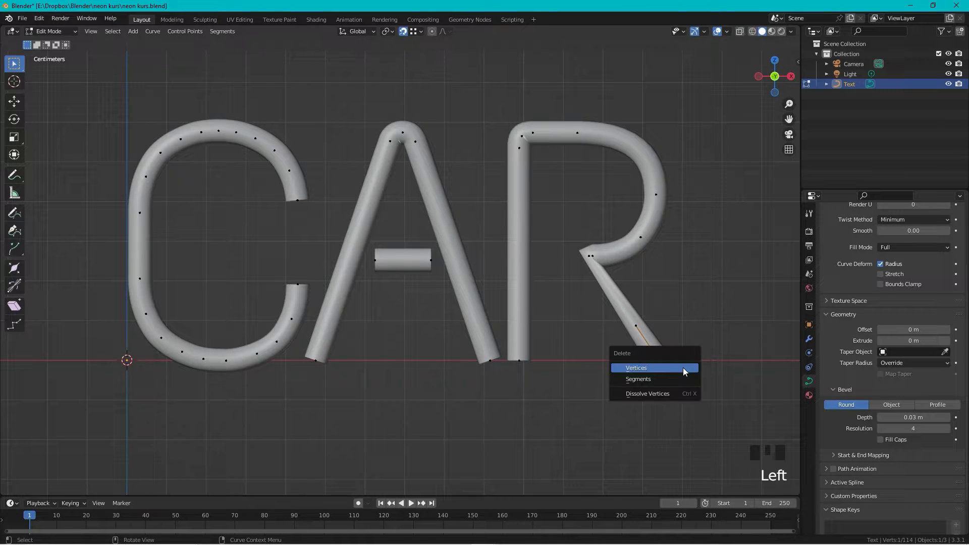
left_click(684, 372)
key("ctrl+z")
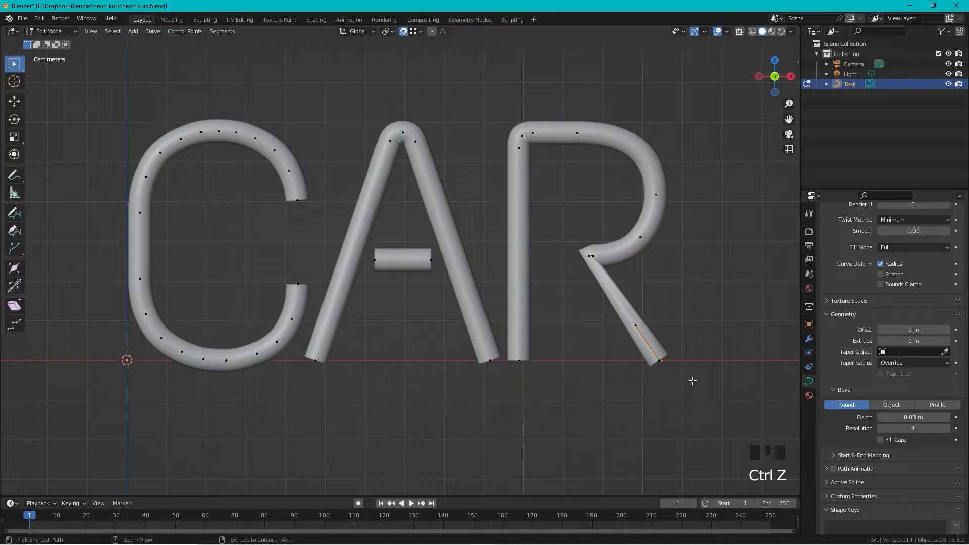
key("x")
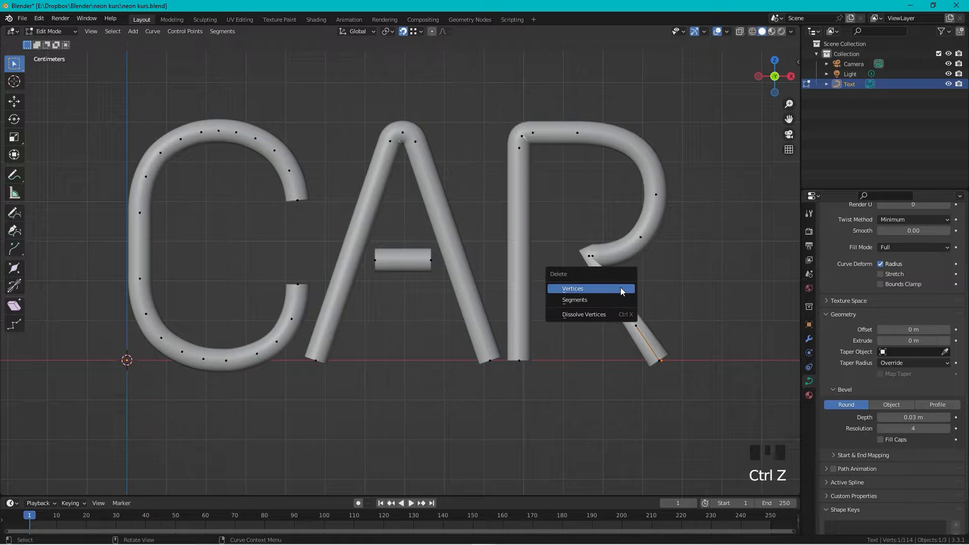
left_click(616, 291)
Step: Delete the extra control point at the R's inner corner and extrude a new leg from the remaining point down to the baseline
left_click(593, 256)
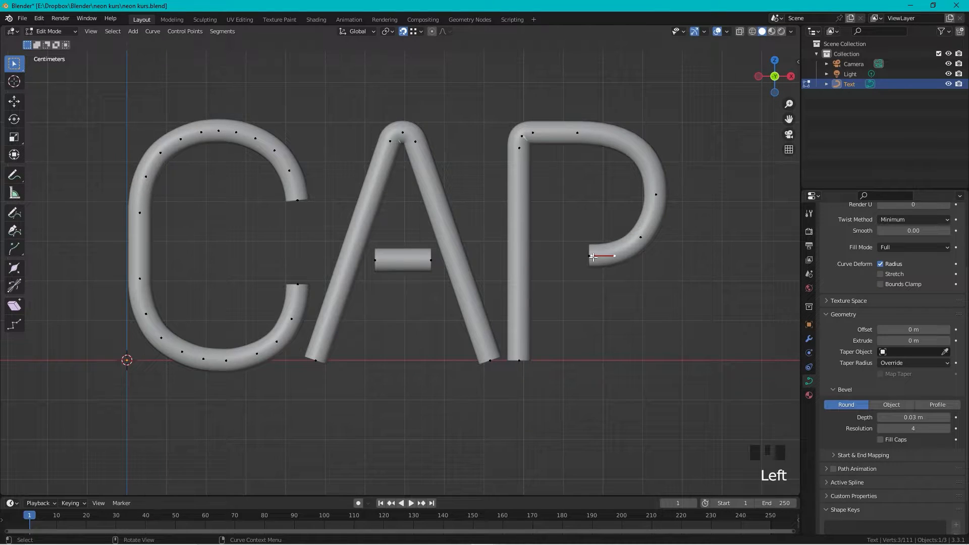
left_click(589, 257)
key("x")
left_click(612, 272)
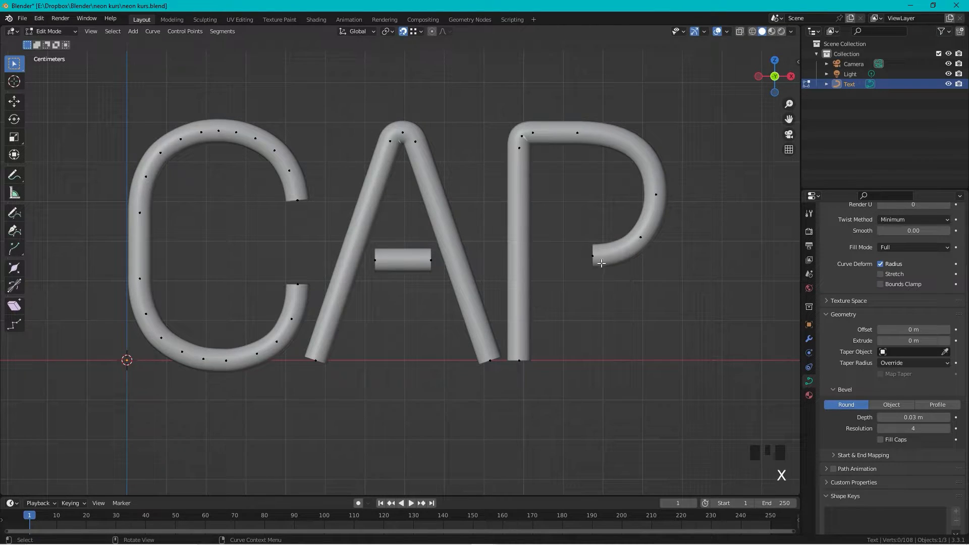
key("e")
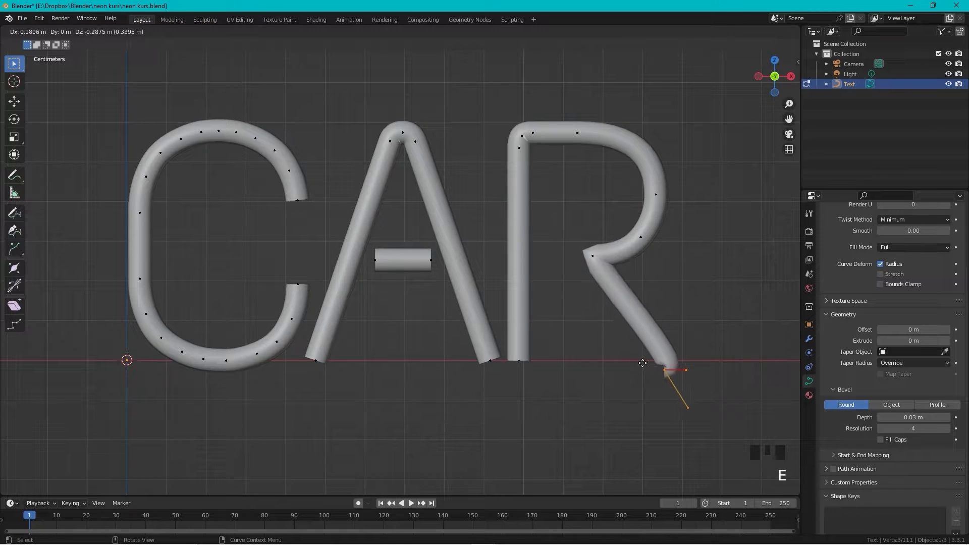
left_click(641, 362)
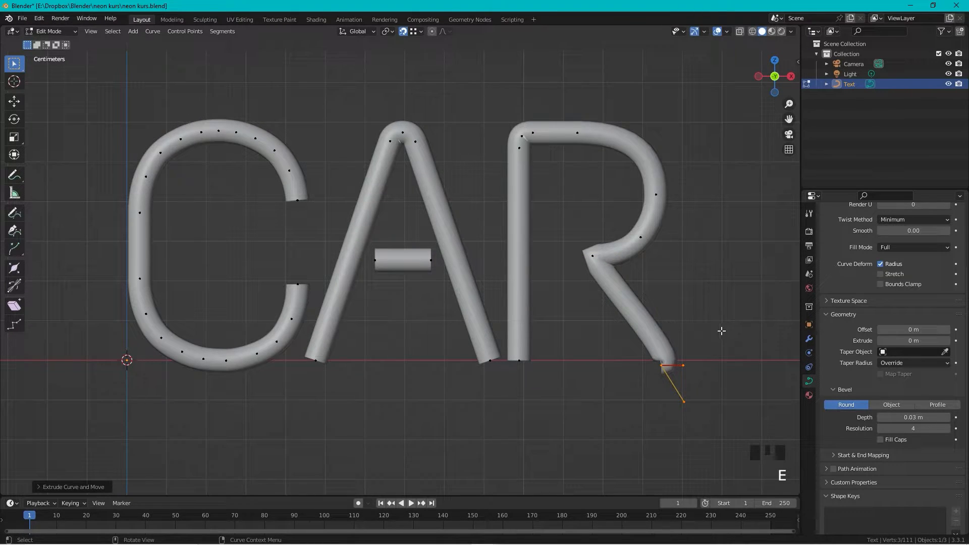
Step: Set the handles of the new leg's end point to Aligned and rotate them to follow the leg's direction
key("v")
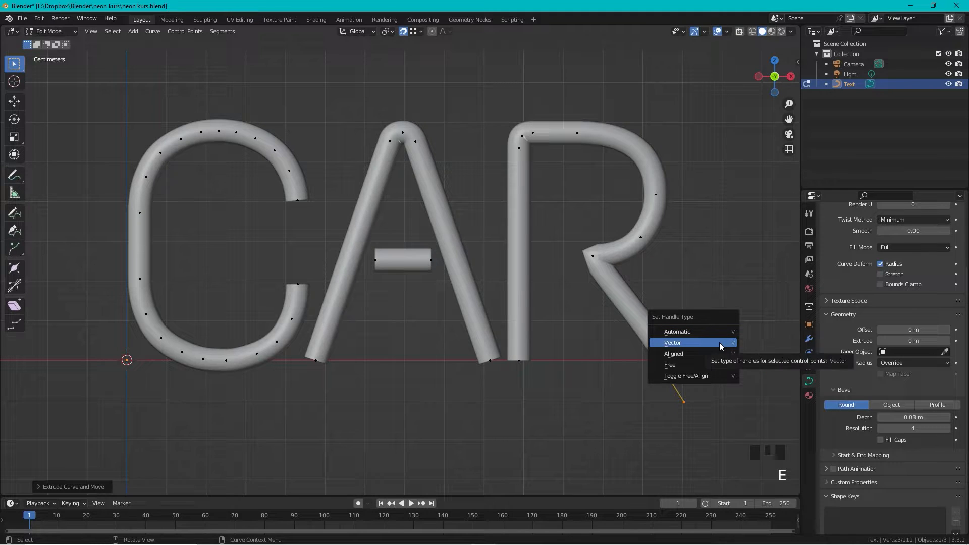
left_click(716, 356)
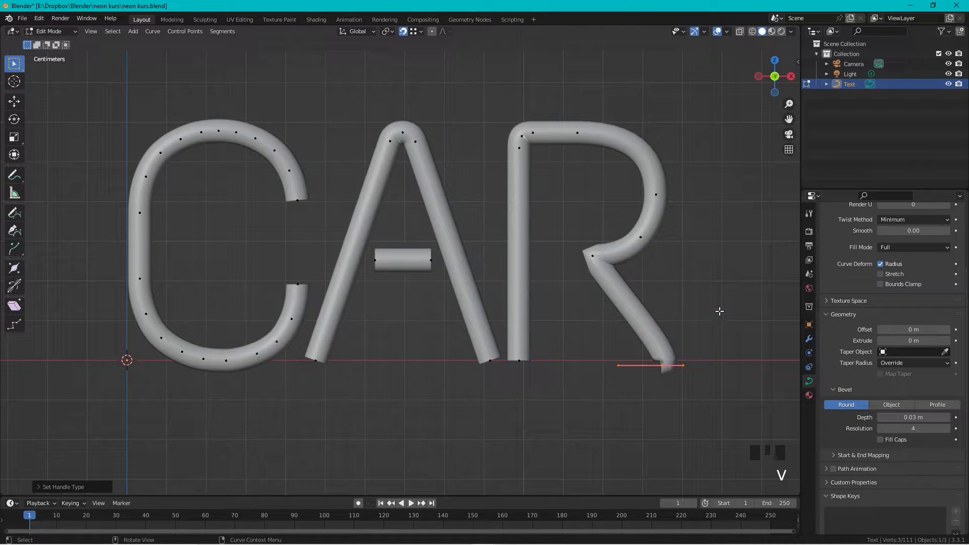
key("r")
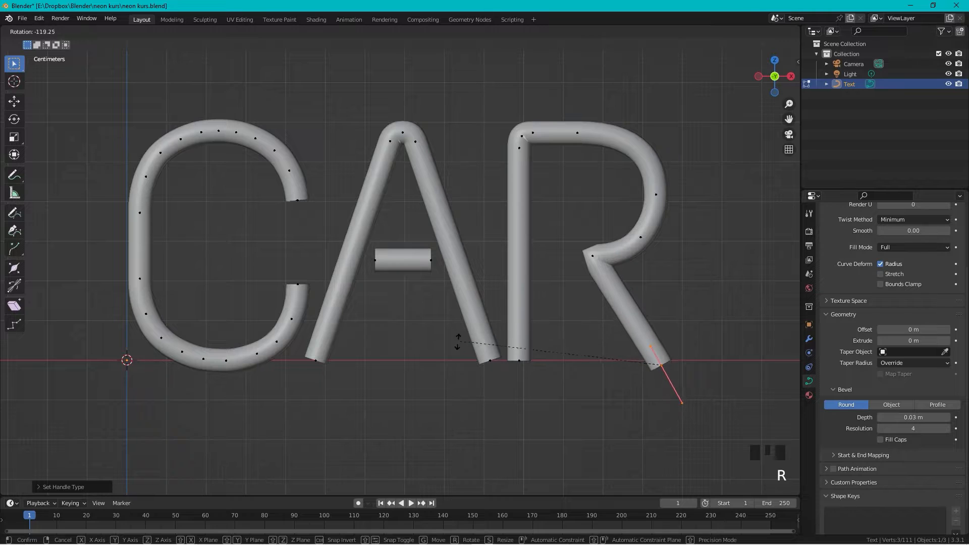
left_click(445, 359)
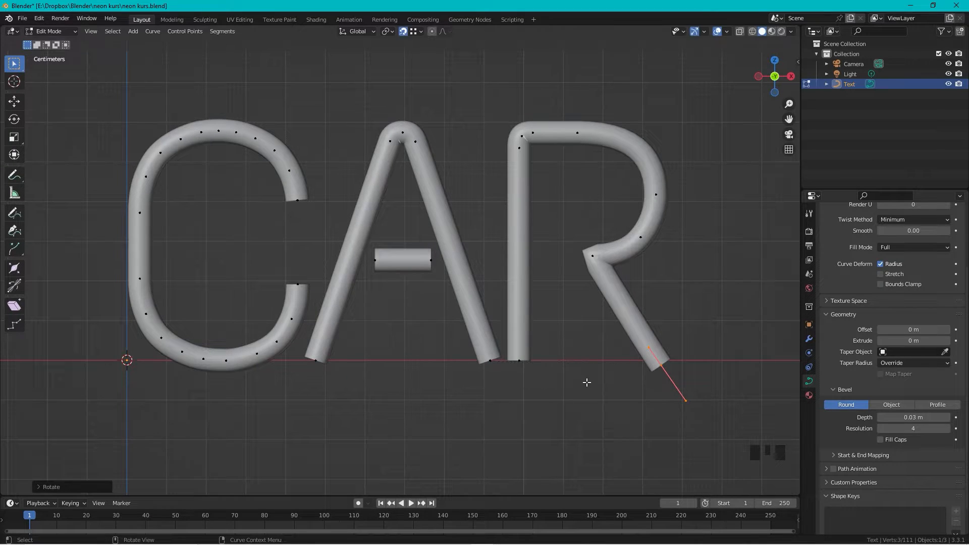
Step: Snap the leg's end point along Z to the height of the R's stem end, and adjust both its handles along the leg
key("g")
left_click(545, 378)
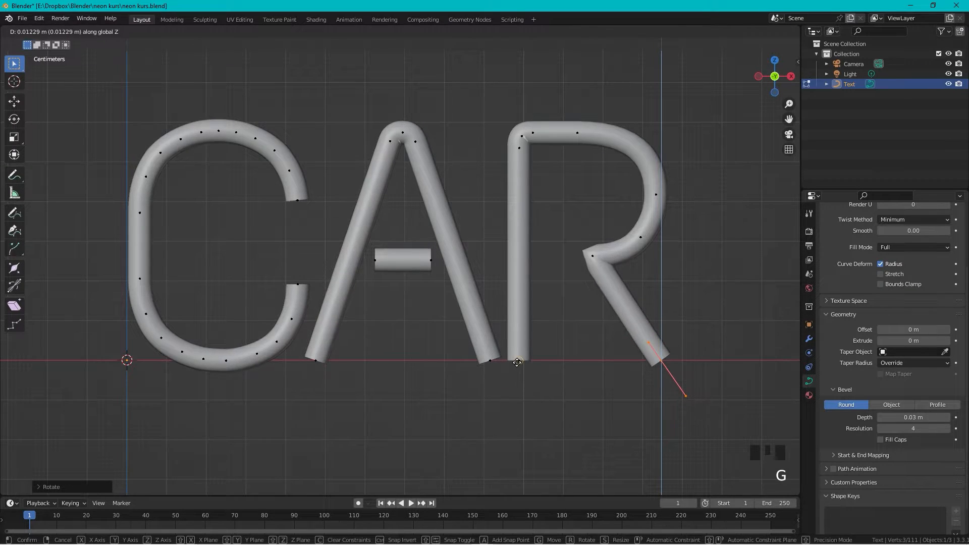
left_click(657, 413)
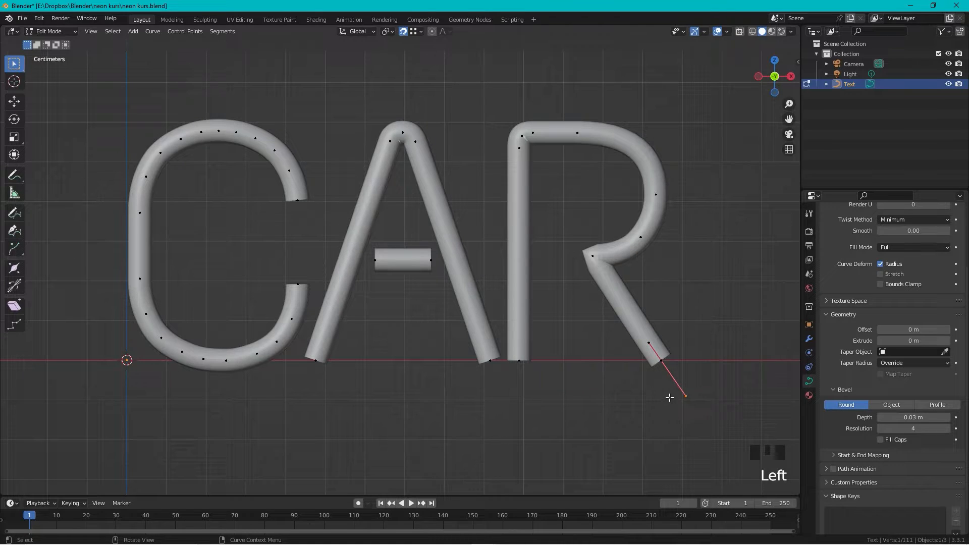
key("g")
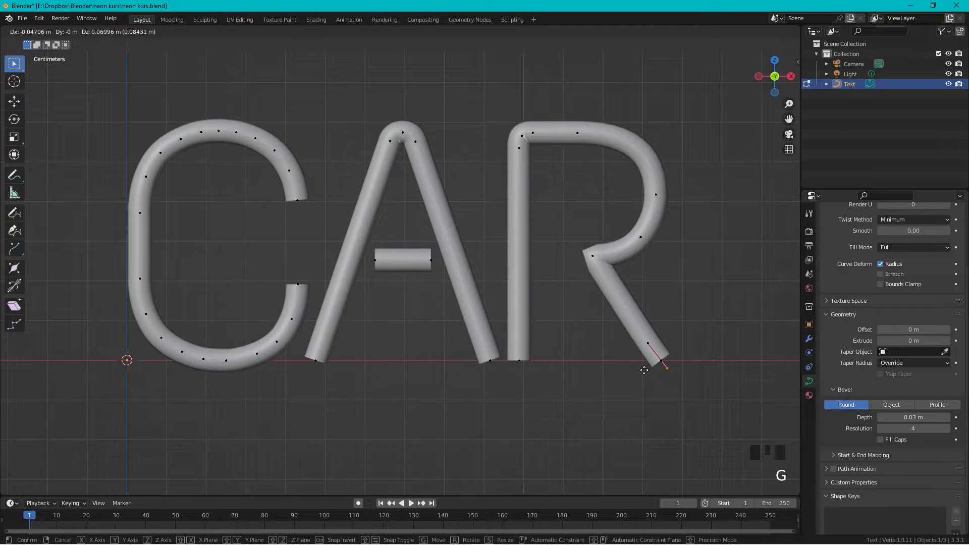
left_click(644, 371)
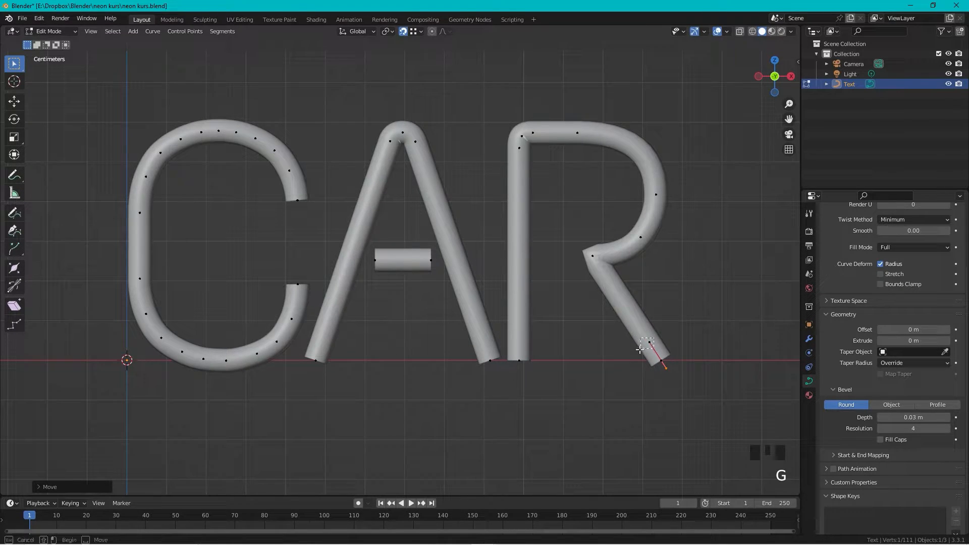
left_click(653, 340)
key("g")
left_click(630, 301)
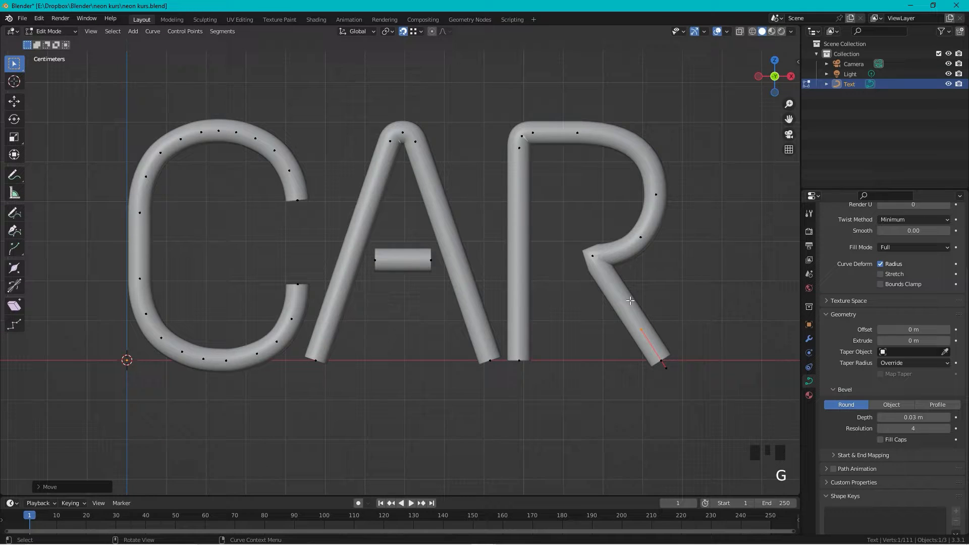
Step: Round the R's inner corner by setting the handles of its control point to Aligned
left_click(579, 260)
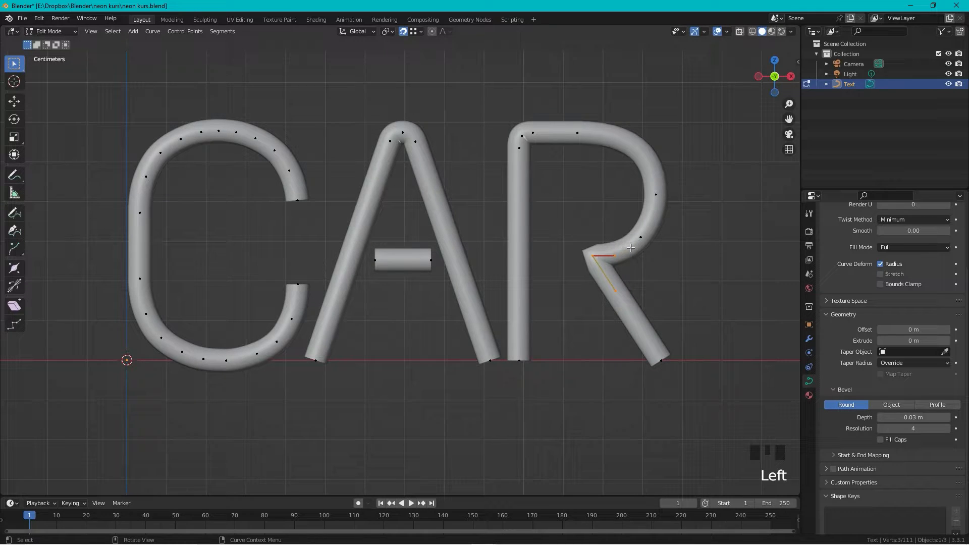
key("v")
left_click(590, 261)
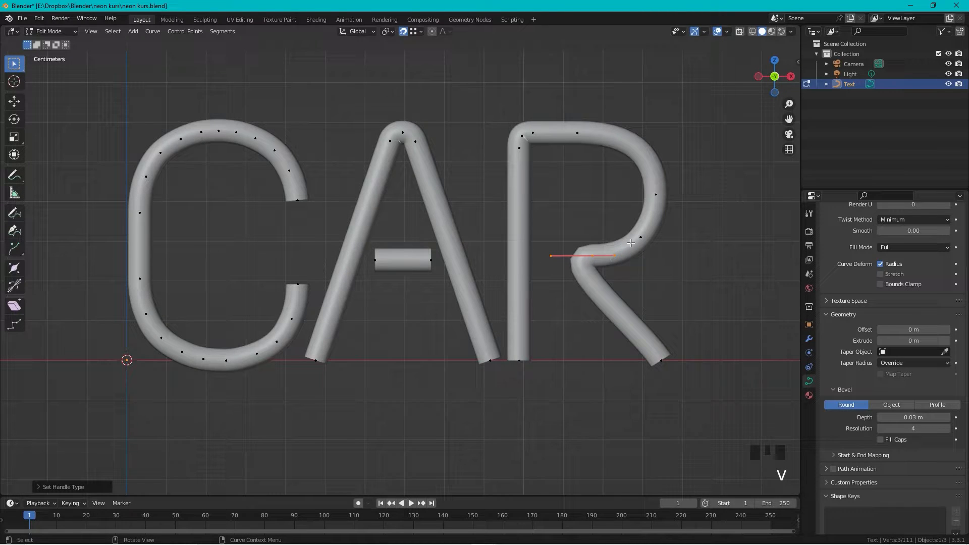
left_click(631, 244)
Step: Smooth the curve's bends by raising the preview resolution to 26
scroll(635, 260, "up", 2)
scroll(677, 260, "down", 1)
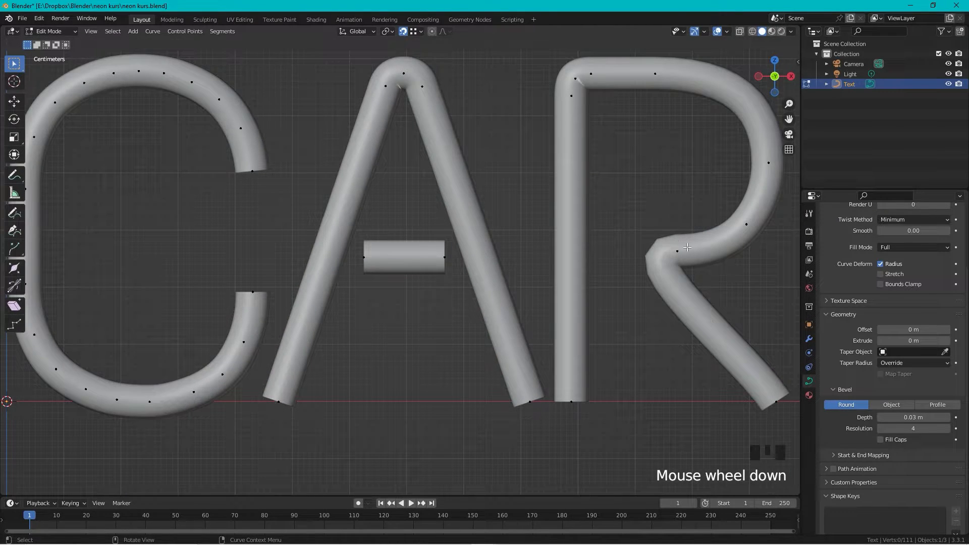
scroll(904, 283, "up", 4)
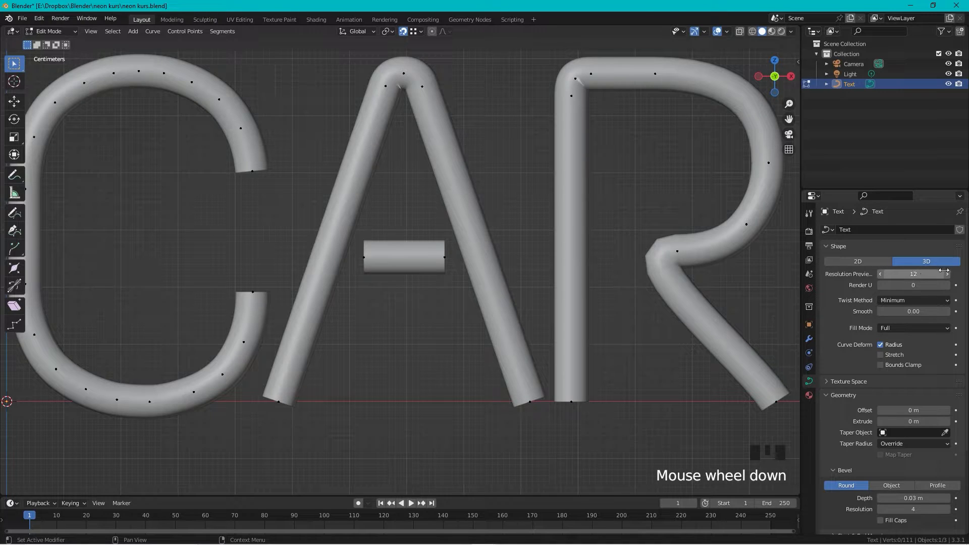
left_click(947, 275)
left_click(948, 275)
double_click(948, 274)
double_click(947, 274)
left_click(947, 274)
double_click(947, 275)
double_click(947, 274)
left_click(947, 274)
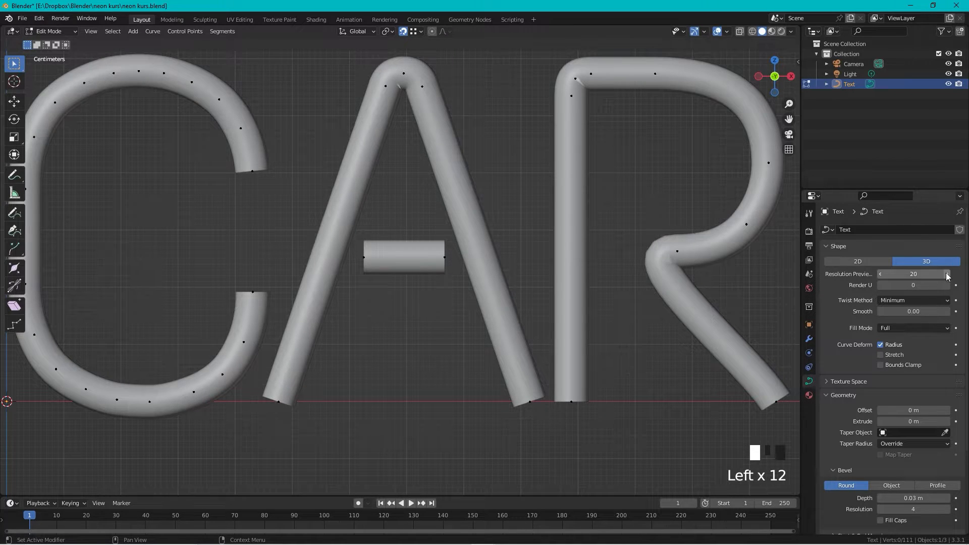
double_click(947, 274)
left_click(947, 274)
double_click(948, 274)
left_click(947, 274)
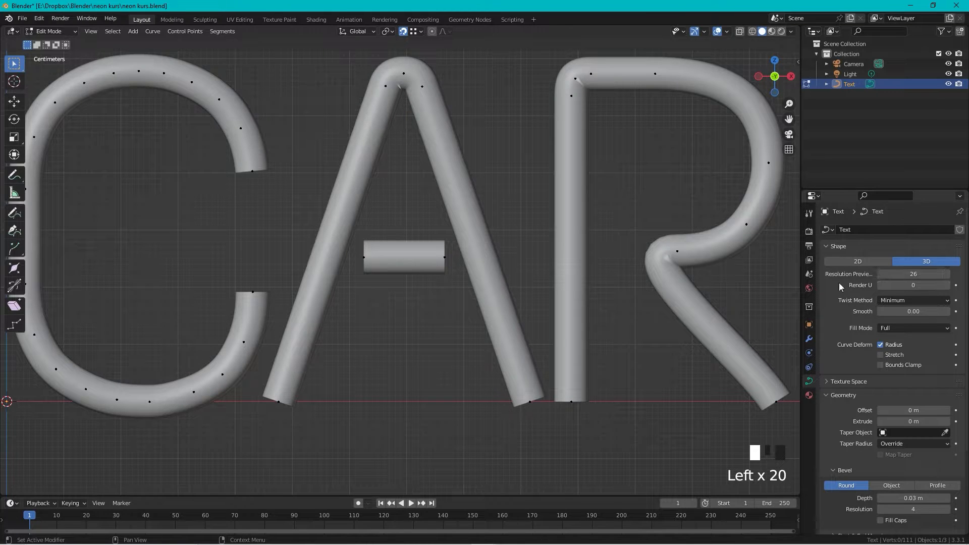
Step: Examine the tube bends of the A and R up close, and view the whole word in Object Mode
left_click(671, 253)
scroll(671, 263, "down", 3)
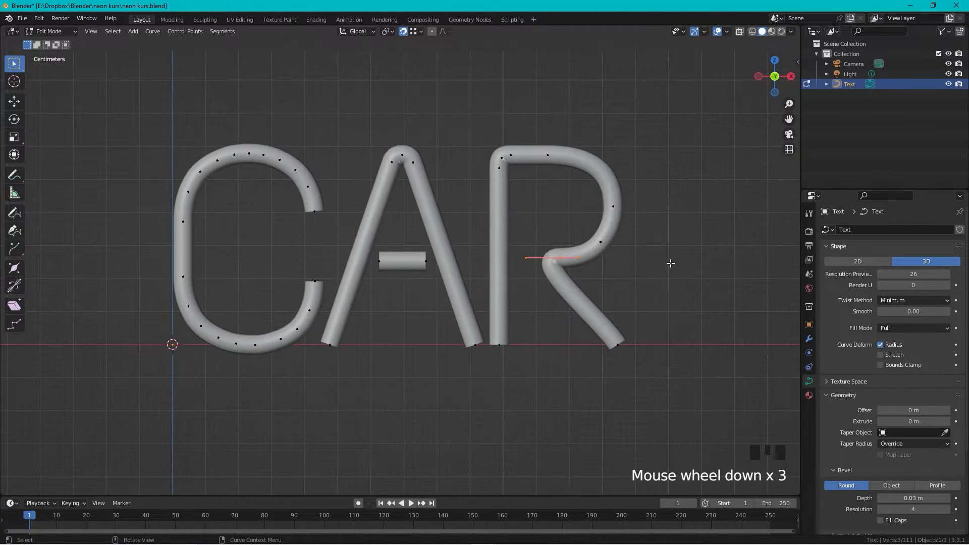
middle_click_drag(530, 162, 551, 188, "shift")
scroll(550, 188, "up", 4)
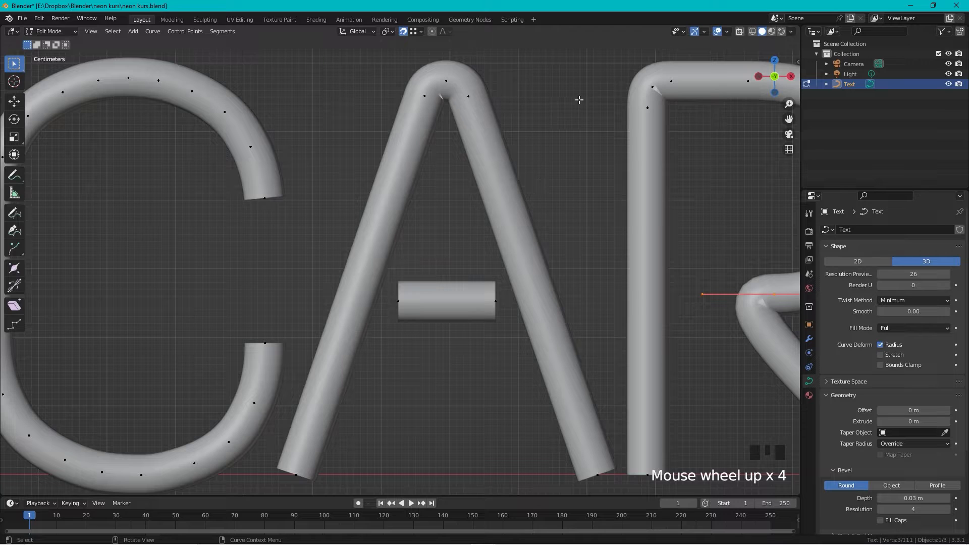
scroll(657, 101, "down", 3)
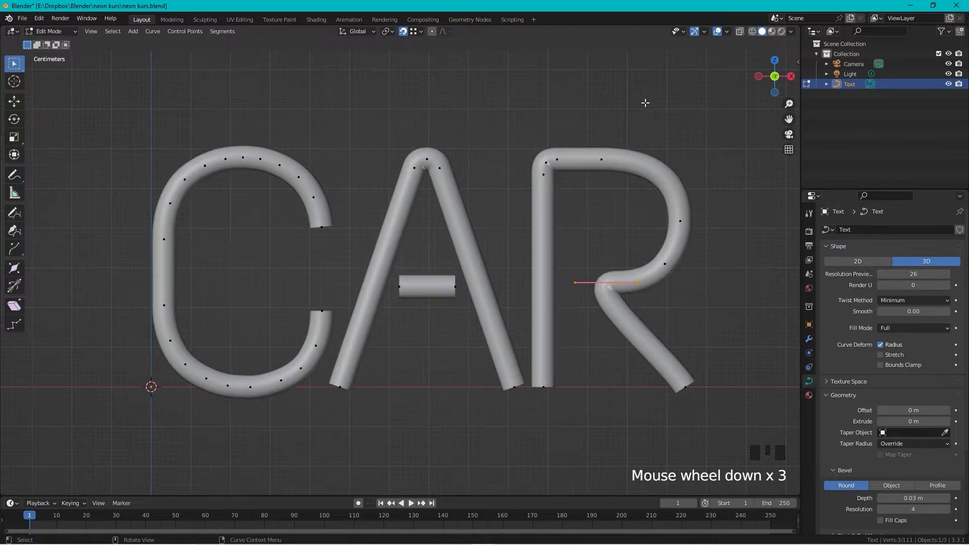
middle_click_drag(559, 159, 484, 196, "shift")
key("Tab")
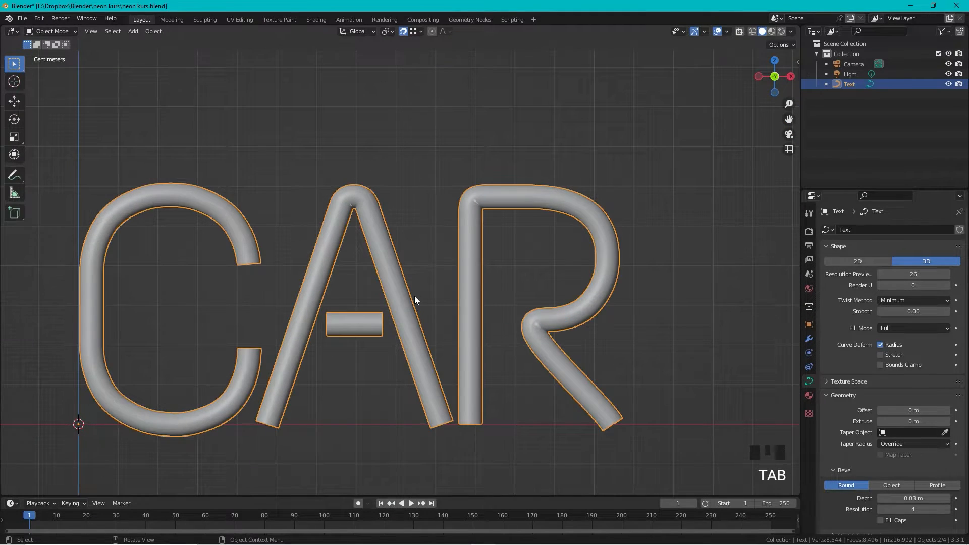
middle_click_drag(422, 304, 520, 223, "shift")
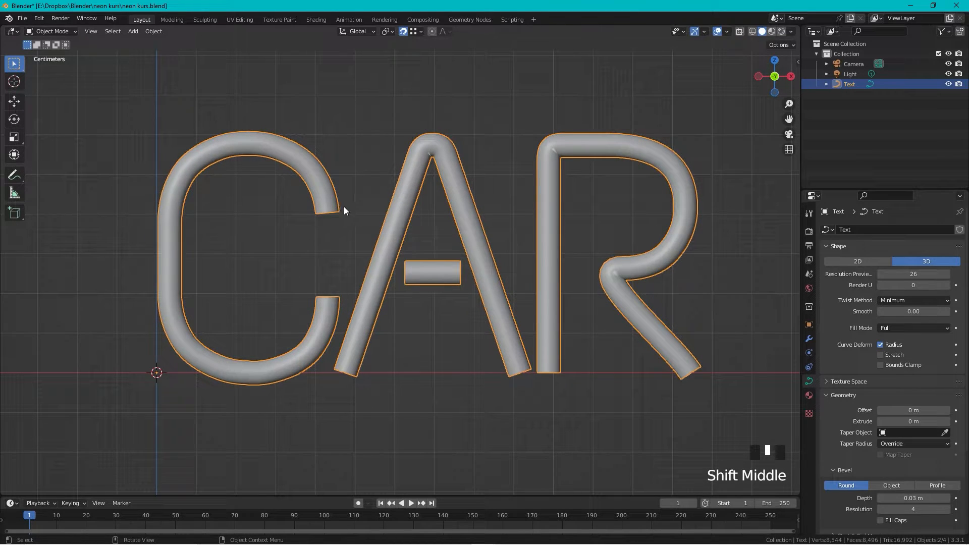
Step: Extrude the end points of the C, the A's legs, and the R's stem and leg back about 0.1 m along Y
key("Tab")
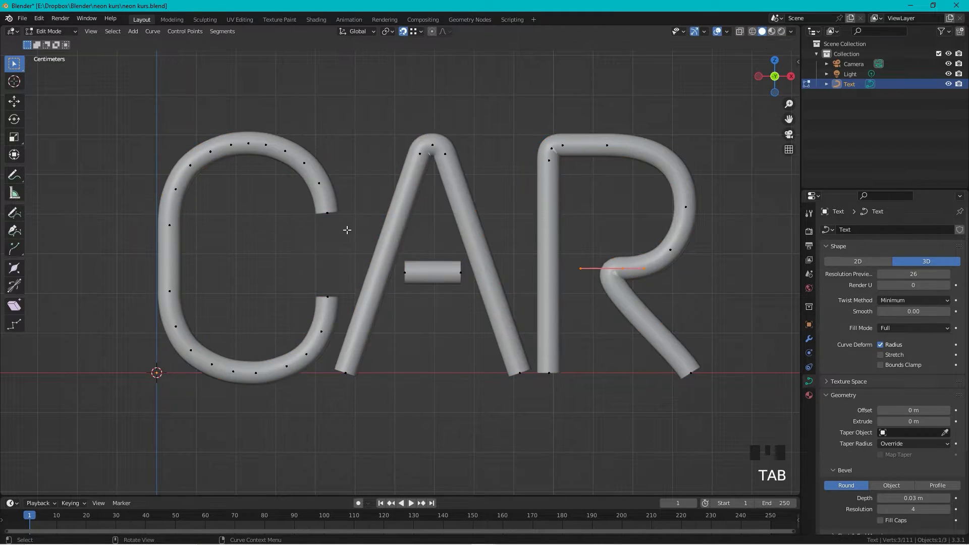
left_click_drag(344, 199, 299, 306)
left_click_drag(384, 361, 340, 396, "shift")
left_click_drag(531, 365, 502, 389, "shift")
left_click_drag(561, 361, 530, 393, "shift")
left_click_drag(694, 372, 708, 389, "shift")
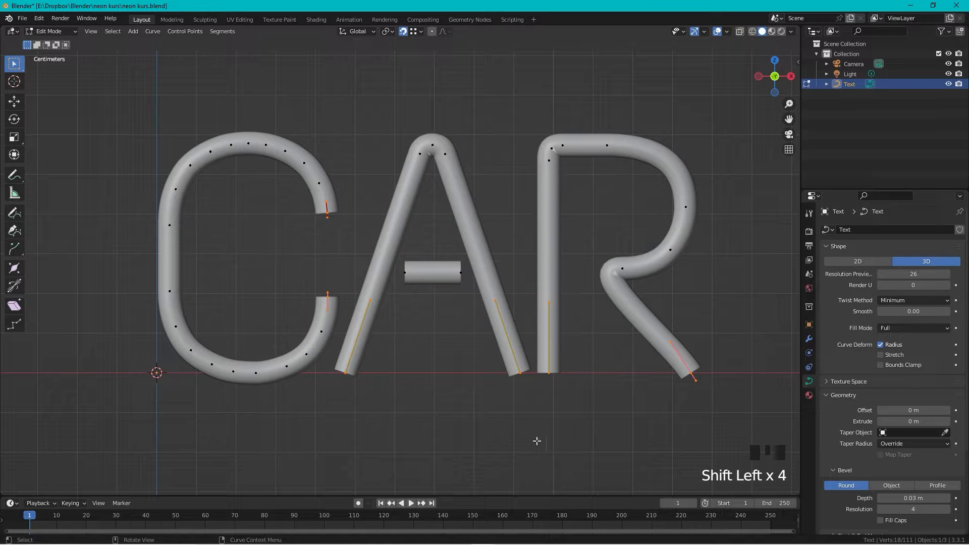
middle_click_drag(509, 409, 526, 340)
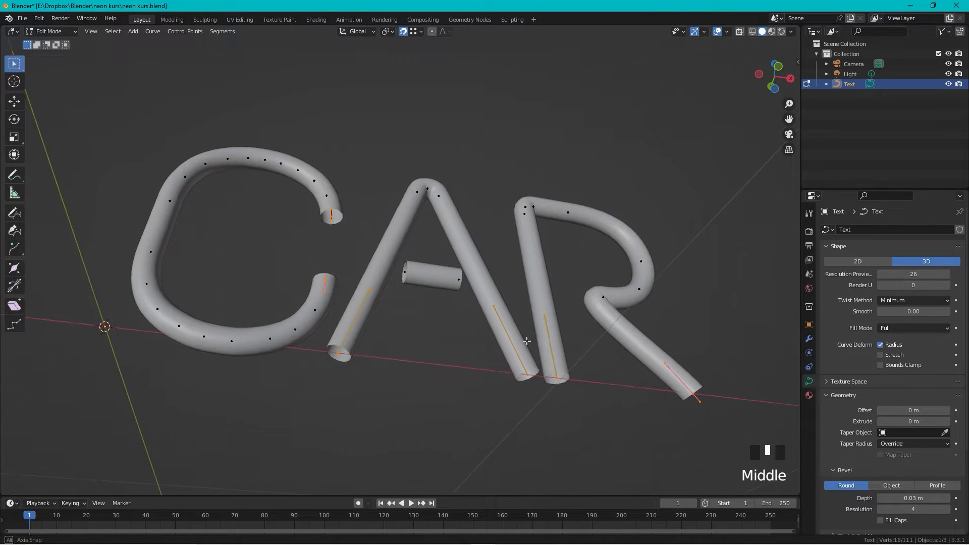
key("e")
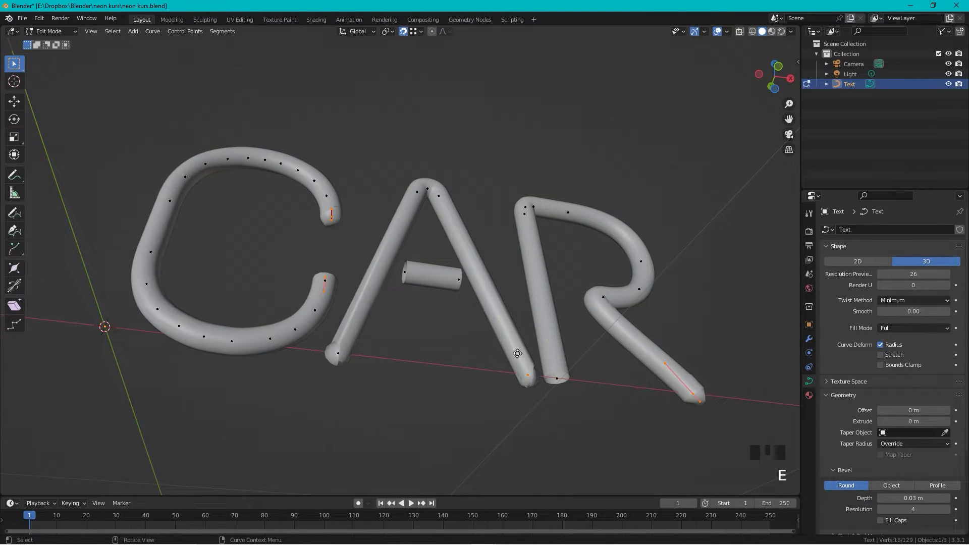
key("y")
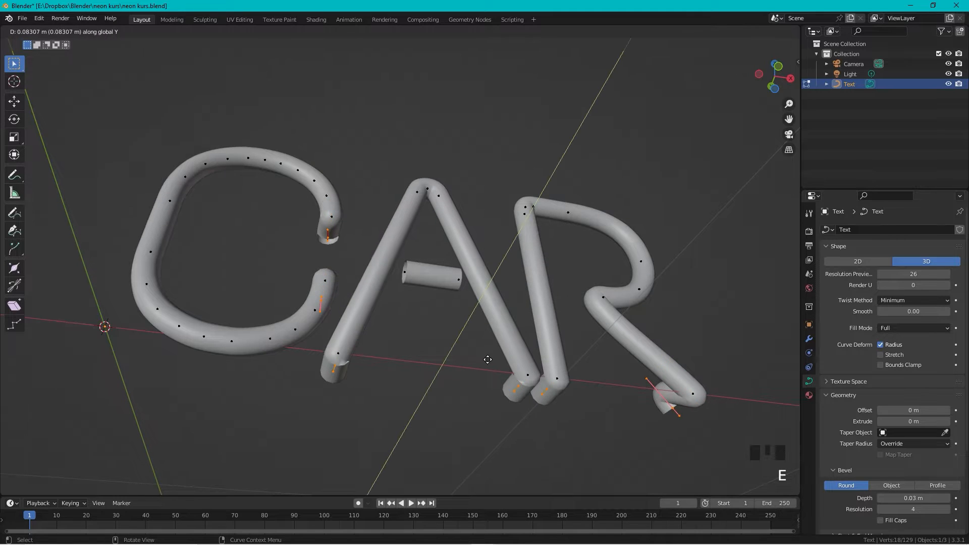
left_click(497, 369)
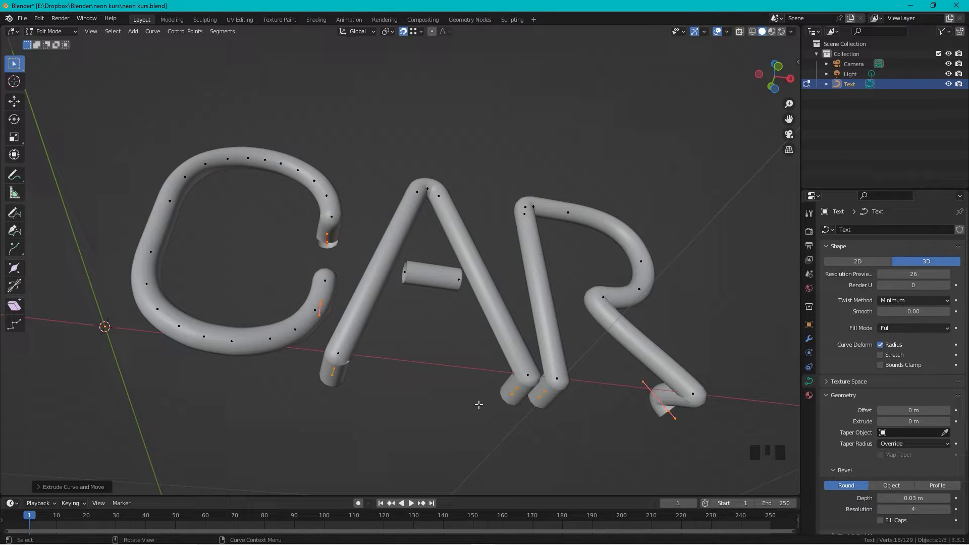
Step: Change the handle type of the six extruded end points so the new tube segments run straight back along Y
mouse_move(480, 404)
middle_mouse_down()
mouse_move(470, 364)
mouse_move(486, 390)
middle_mouse_up()
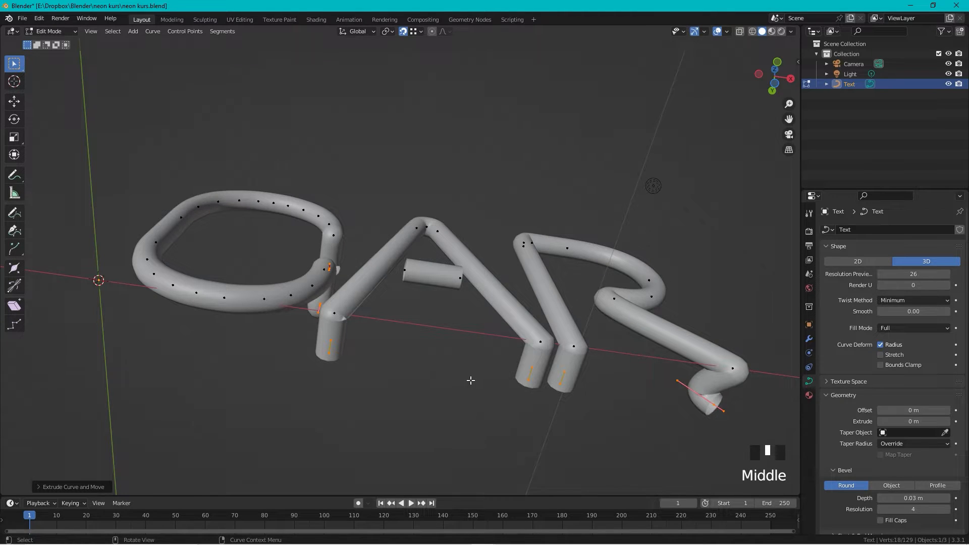
key("v")
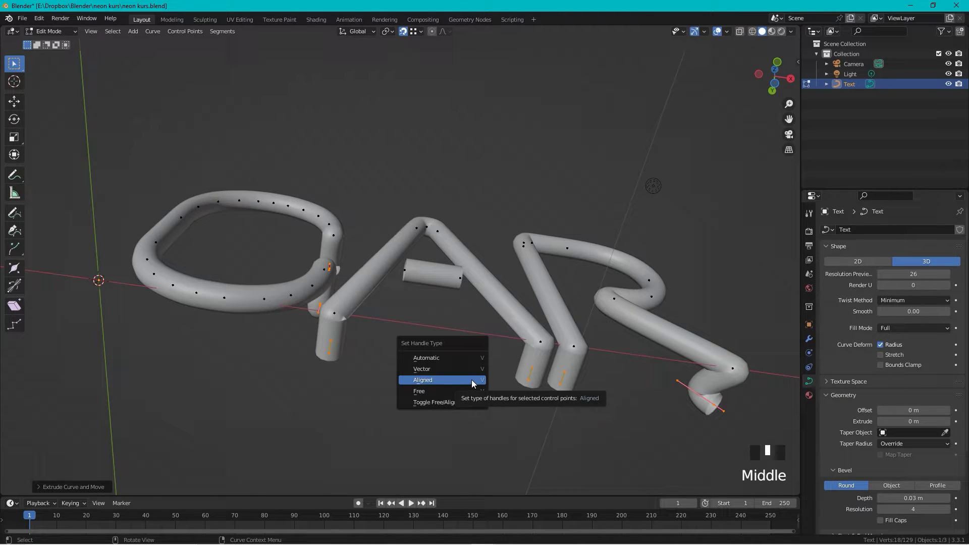
key("v")
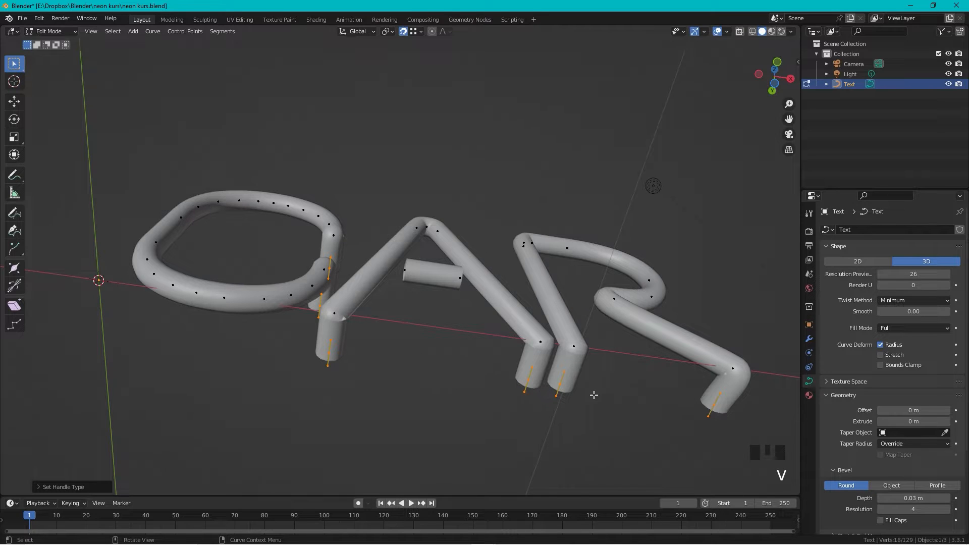
middle_click_drag(458, 325, 457, 395)
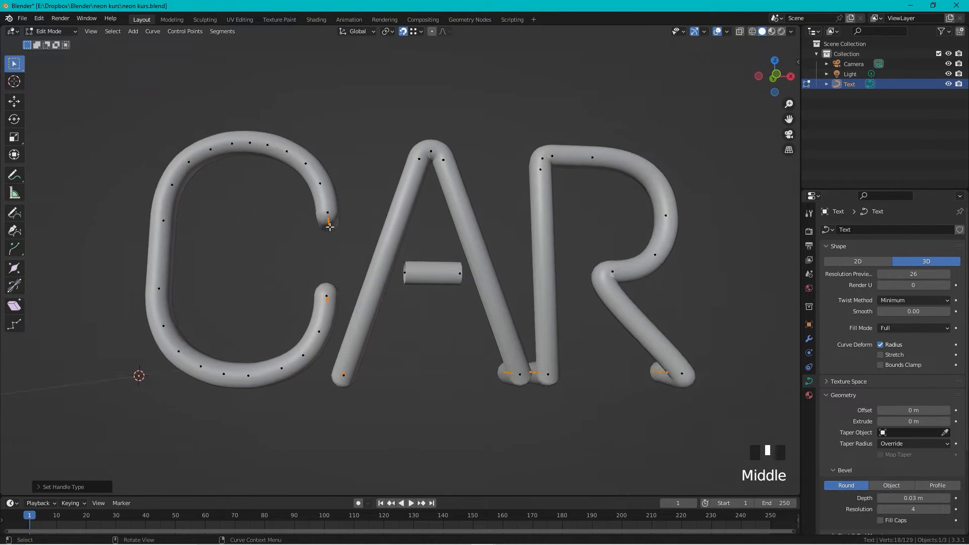
middle_click_drag(500, 362, 369, 410)
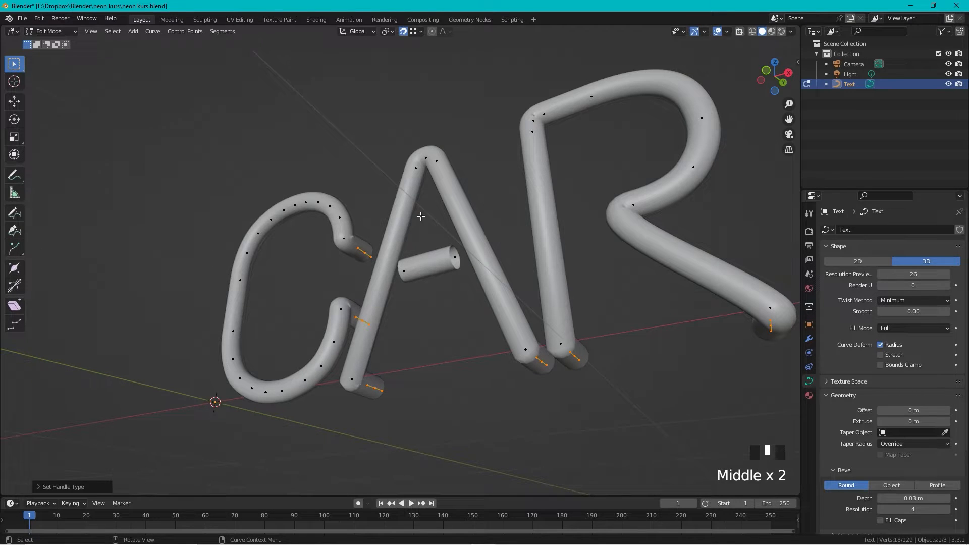
Step: Try to extrude both ends of the A's crossbar together along Y, and undo the attempt
middle_click_drag(420, 216, 450, 309)
left_click_drag(415, 266, 399, 286)
left_click_drag(466, 272, 449, 289, "shift")
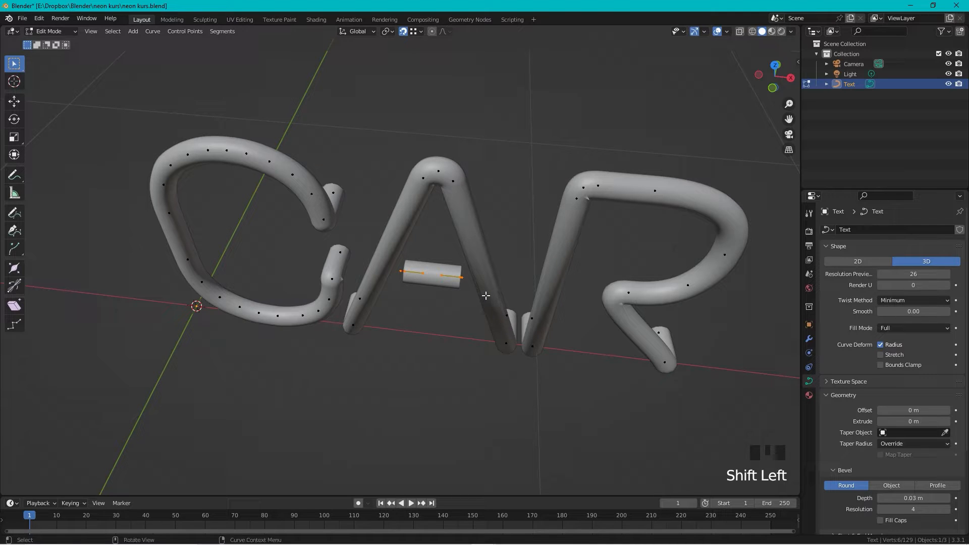
key("e")
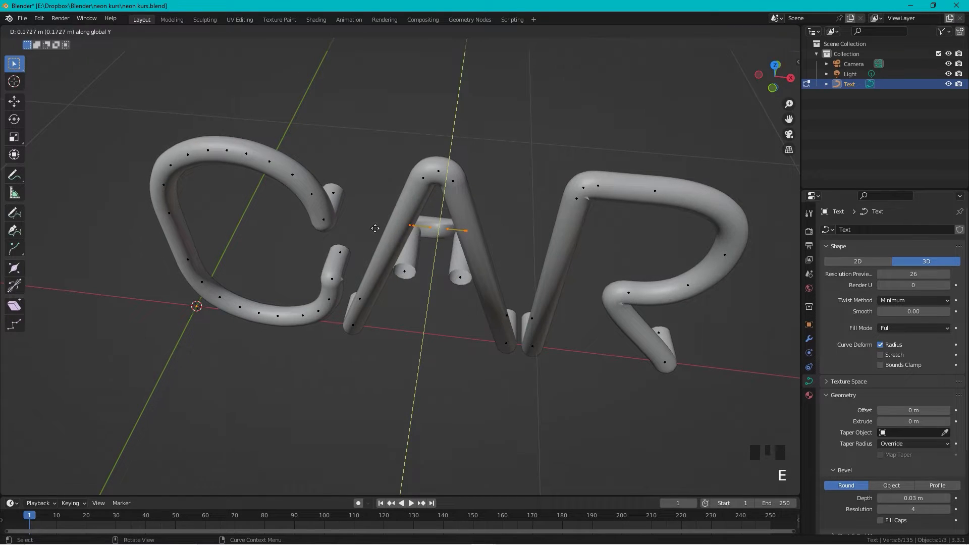
key("ctrl+z")
Step: Extrude the two ends of the A's crossbar back along Y one at a time, by about 0.1 m
left_click(408, 272)
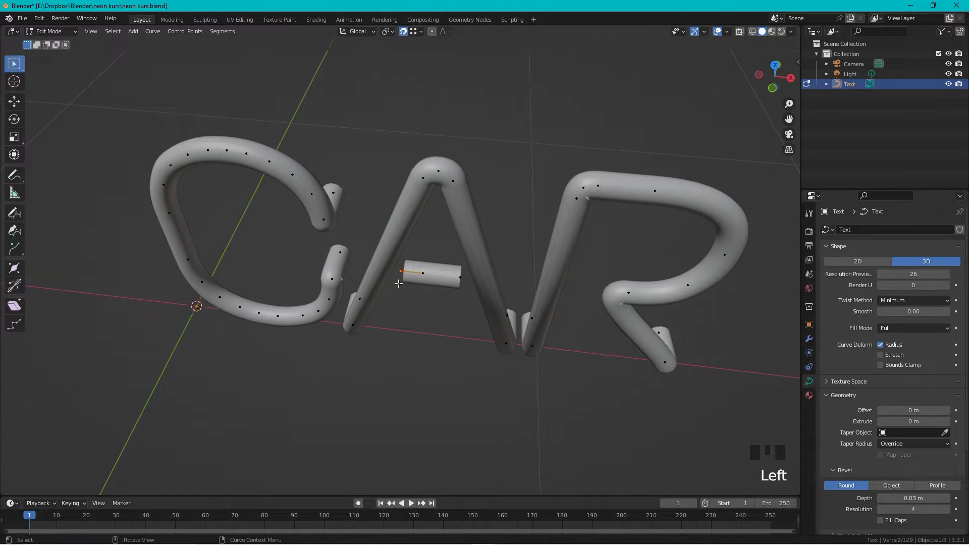
left_click(408, 272)
left_click(402, 273)
key("e")
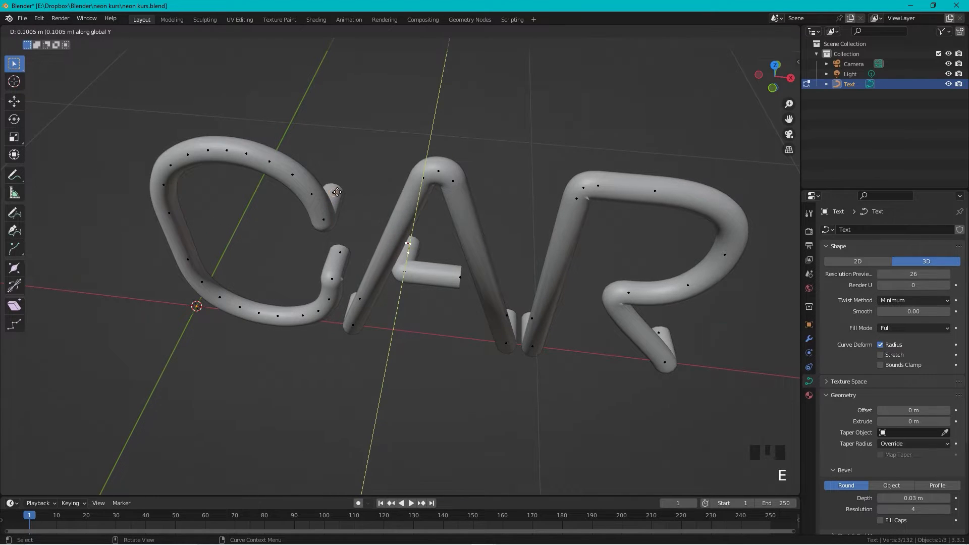
left_click(336, 194)
left_click(454, 284)
key("e")
left_click(511, 303)
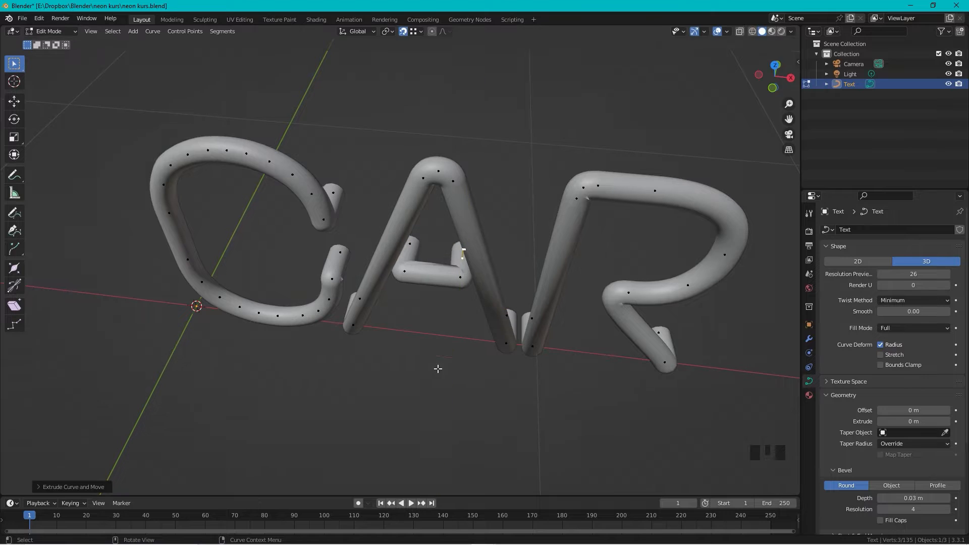
Step: Connect the C's upper rear end point to the rear end point of the A's crossbar nearest the C
middle_click_drag(439, 368, 244, 352)
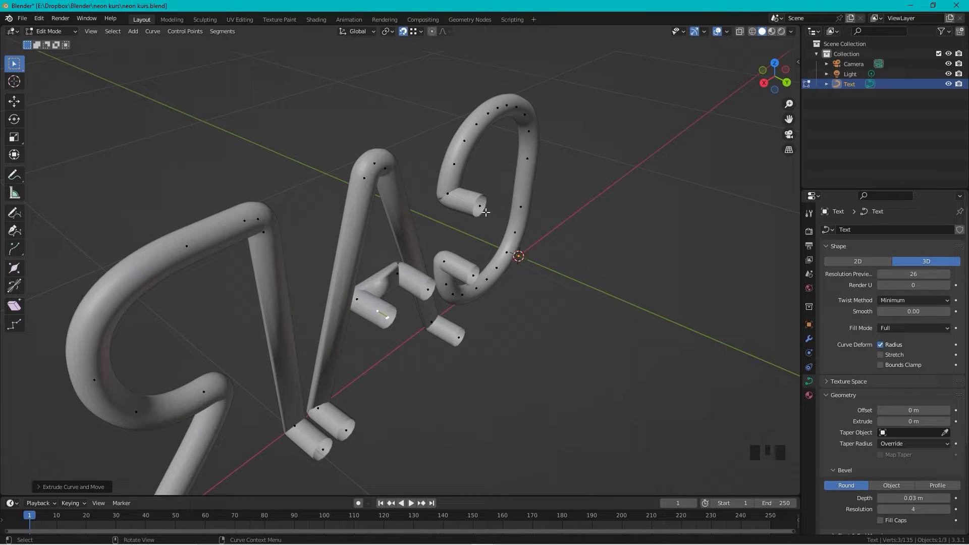
mouse_move(493, 306)
middle_mouse_down()
mouse_move(477, 313)
mouse_move(487, 324)
middle_mouse_up()
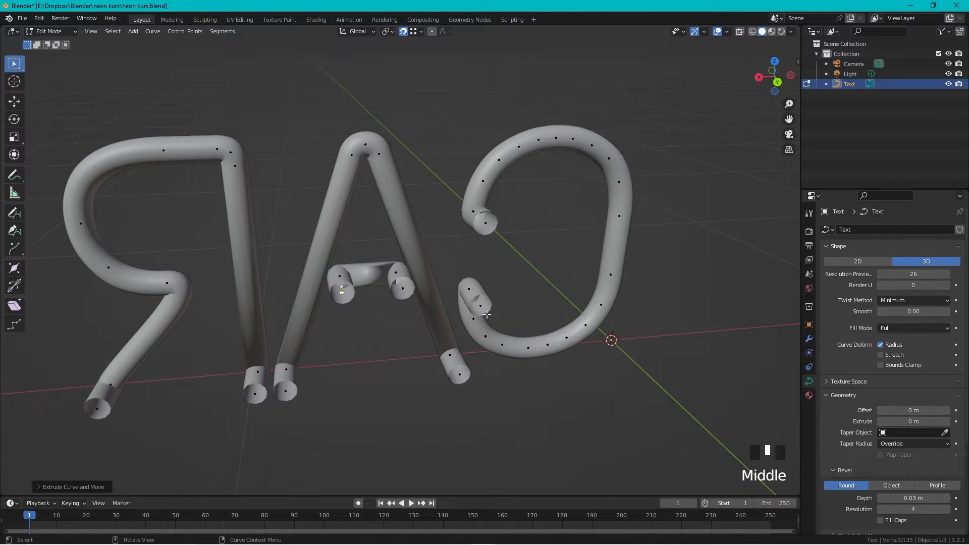
left_click(484, 314)
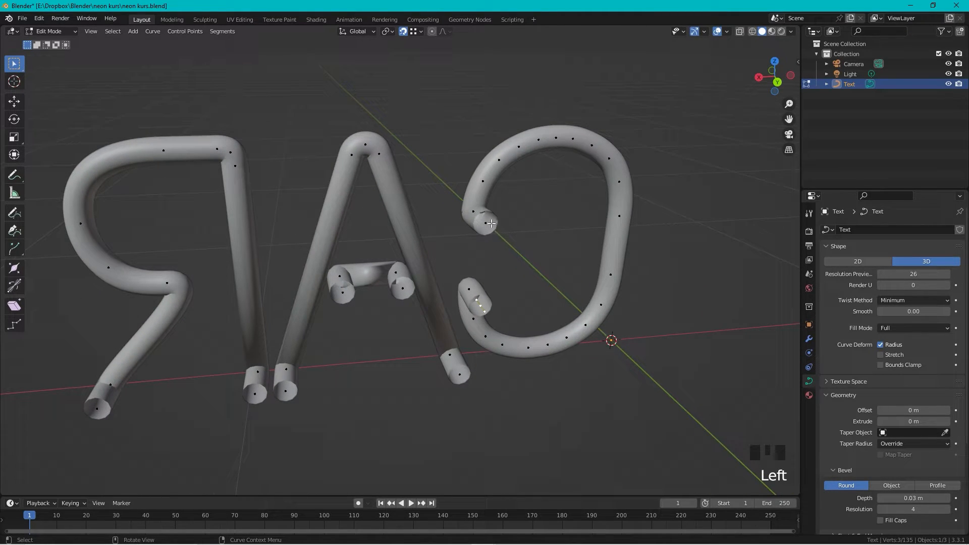
left_click(491, 224)
left_click(403, 289, "shift")
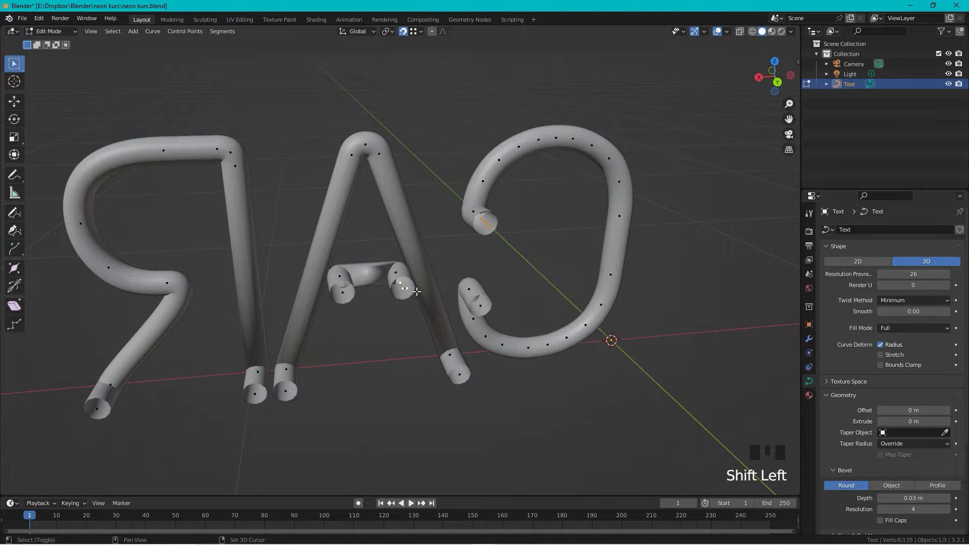
key("f")
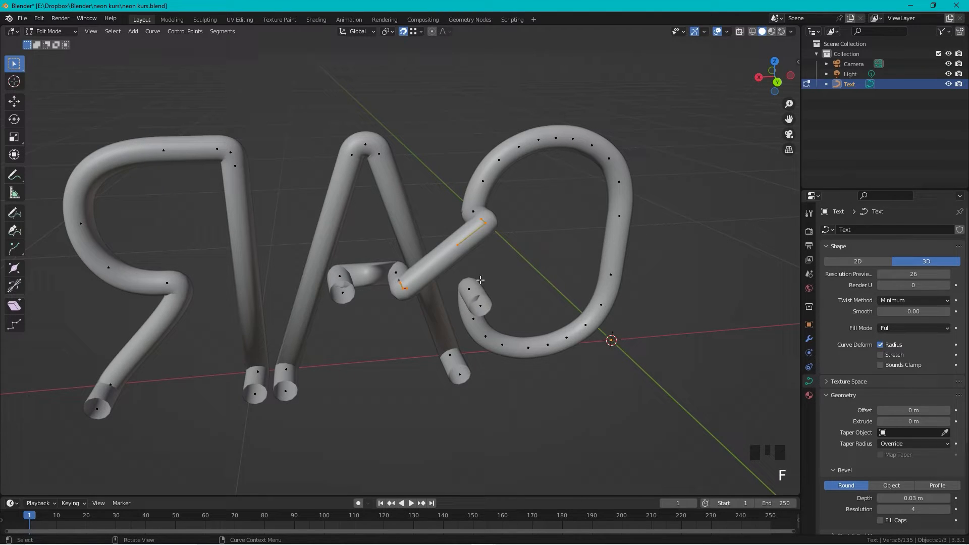
Step: Connect the crossbar's other rear end to the A's foot nearest the C, and the A's other foot to the R's stem
left_click(342, 294)
left_click(460, 375, "shift")
key("f")
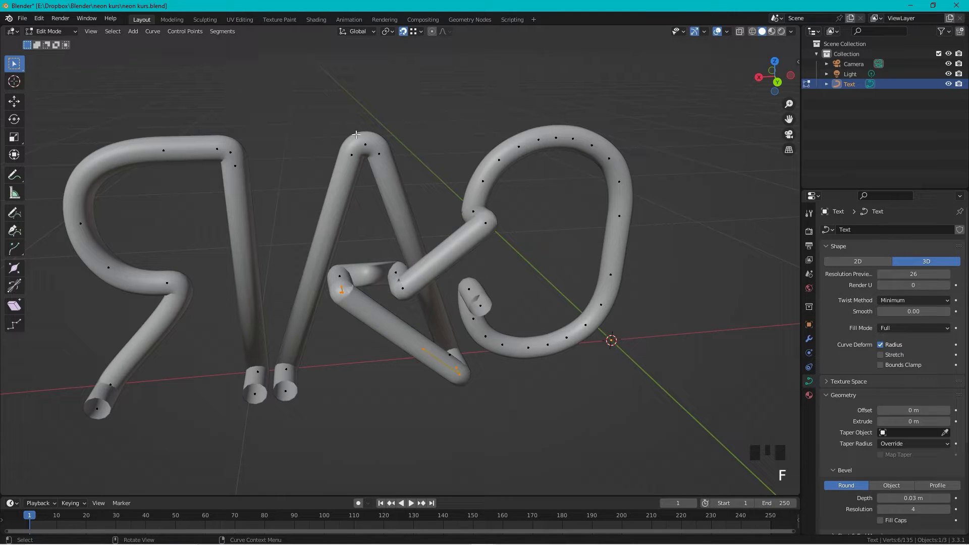
left_click(287, 392)
left_click(255, 394, "shift")
key("f")
Step: Move the free rear ends of the R's leg and the C's lower tip further back along Y, and return to Object Mode
middle_click_drag(204, 402, 459, 380, "shift")
scroll(381, 399, "down", 2)
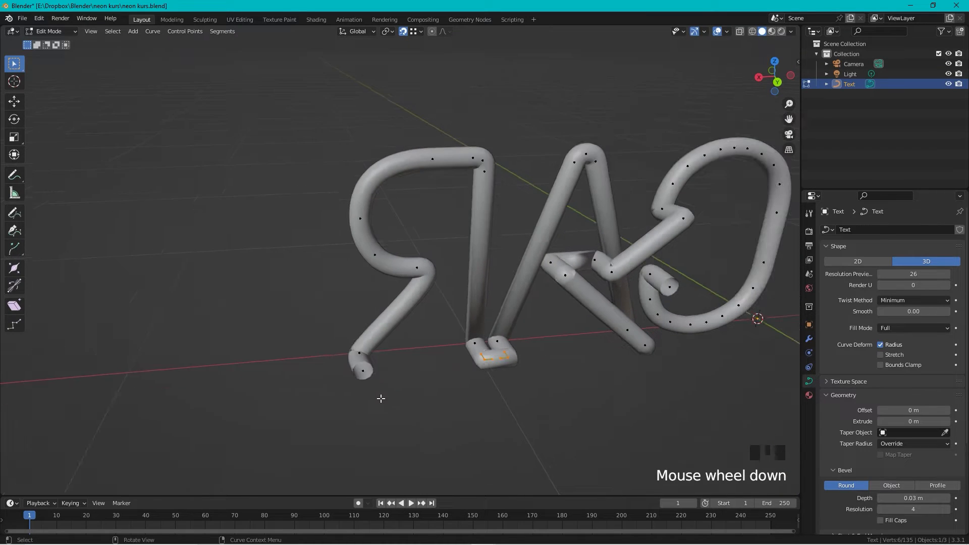
middle_click_drag(382, 398, 427, 409)
mouse_move(406, 368)
middle_mouse_down()
mouse_move(448, 390)
mouse_move(537, 329)
middle_mouse_up()
left_click(457, 371)
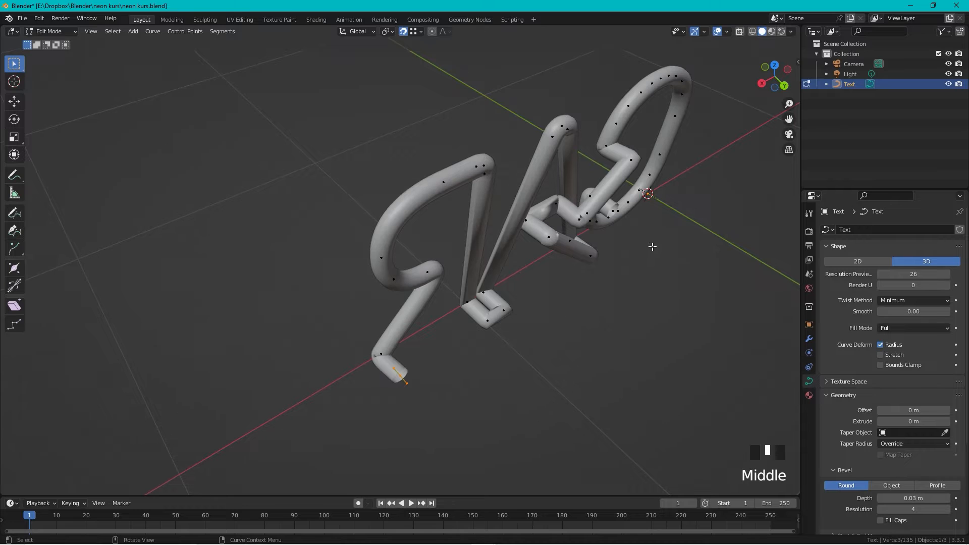
mouse_move(653, 247)
middle_mouse_down()
mouse_move(655, 197)
mouse_move(671, 253)
middle_mouse_up()
left_click(649, 264, "shift")
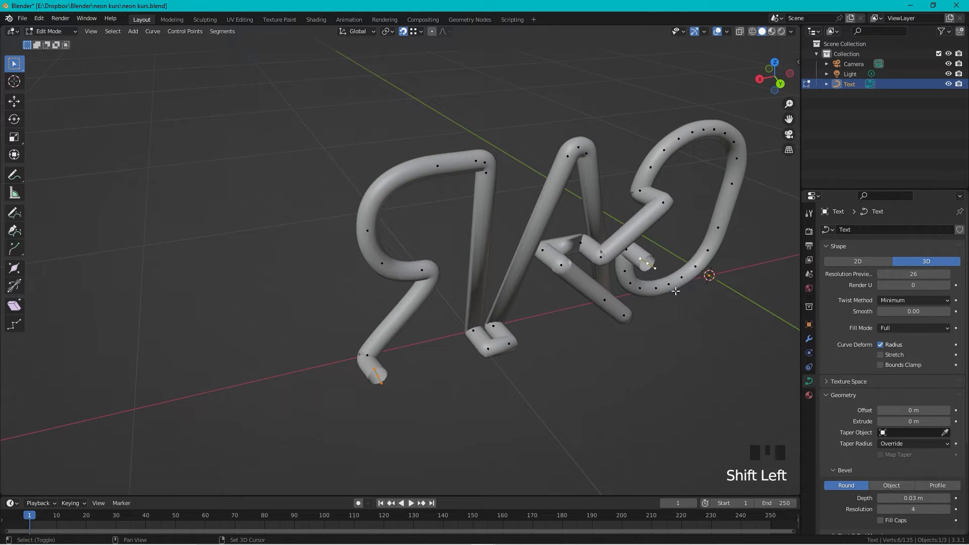
key("g")
key("y")
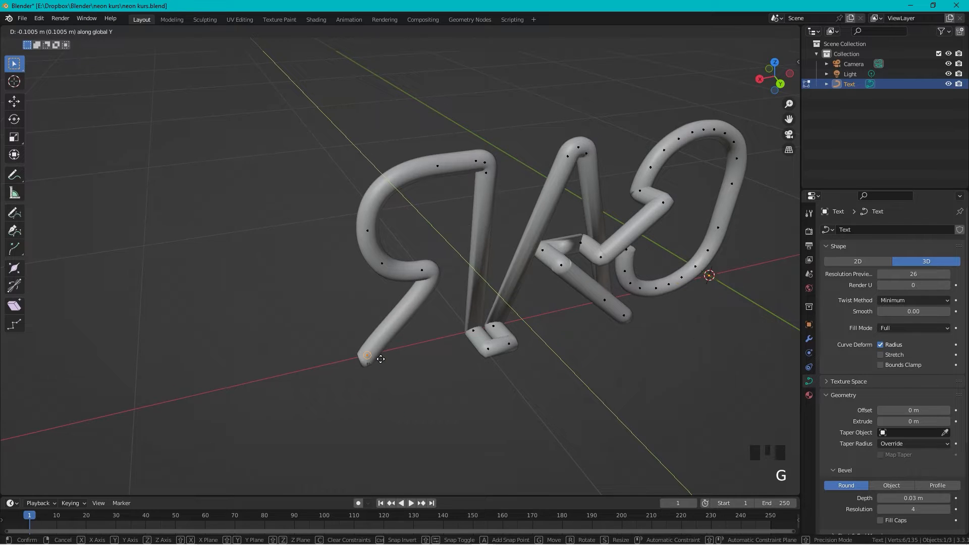
left_click(385, 363)
middle_click_drag(385, 363, 621, 386)
key("Tab")
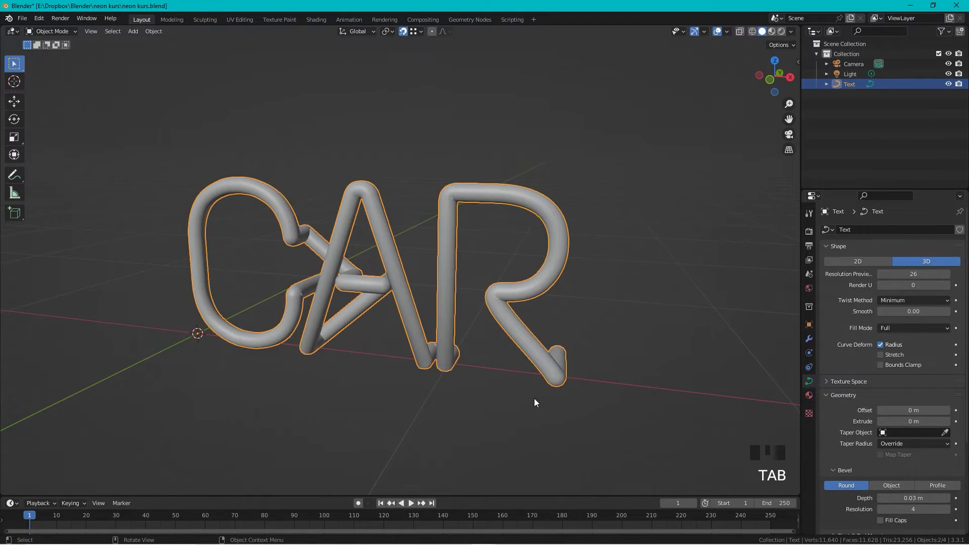
Step: Assign the existing neon material to the CAR text and inspect the glowing sign in Material Preview shading
middle_click_drag(535, 402, 472, 296)
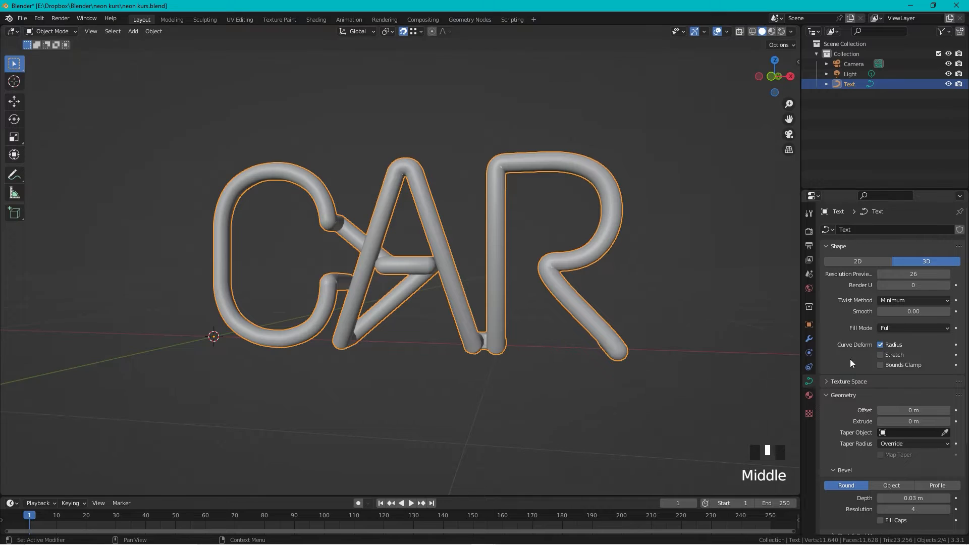
left_click(809, 396)
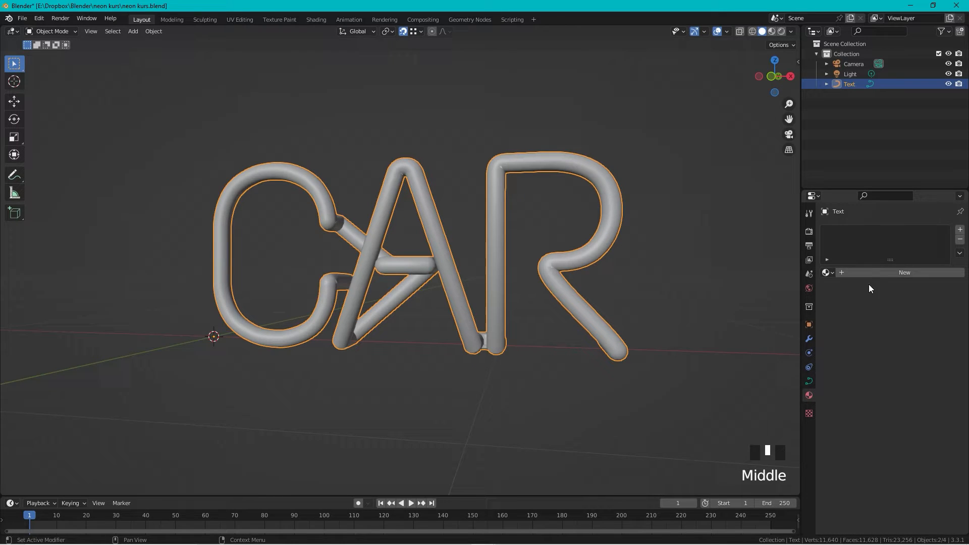
left_click(834, 273)
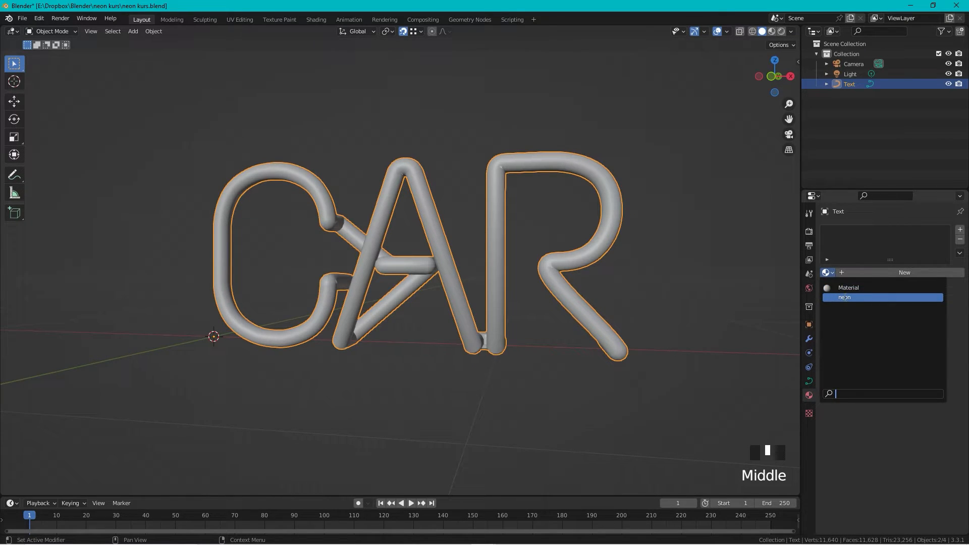
left_click(844, 297)
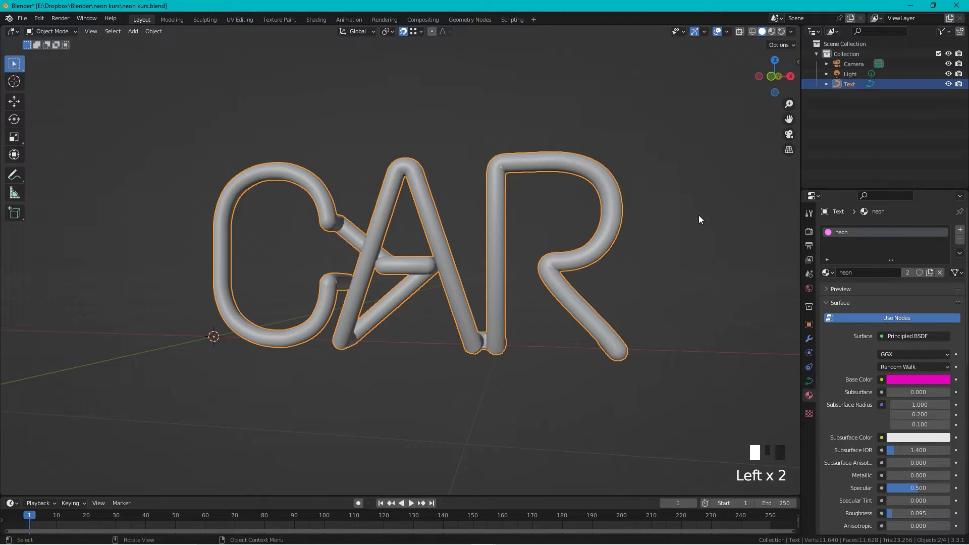
left_click(772, 31)
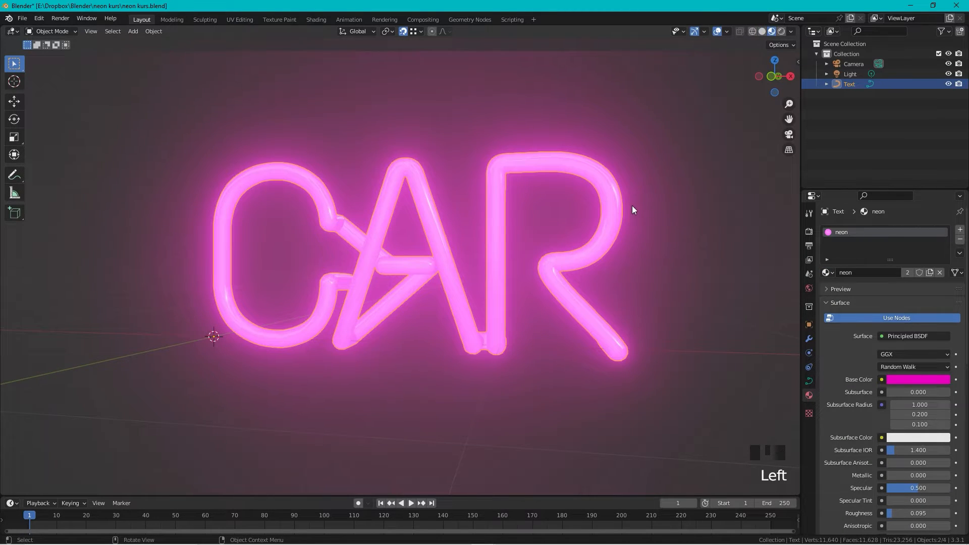
middle_click_drag(632, 205, 652, 246)
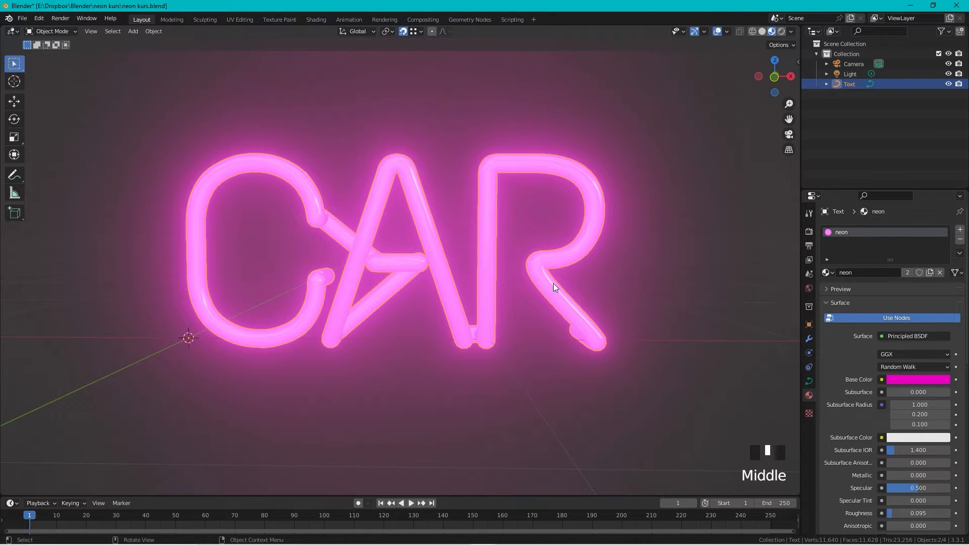
middle_click_drag(640, 249, 728, 191)
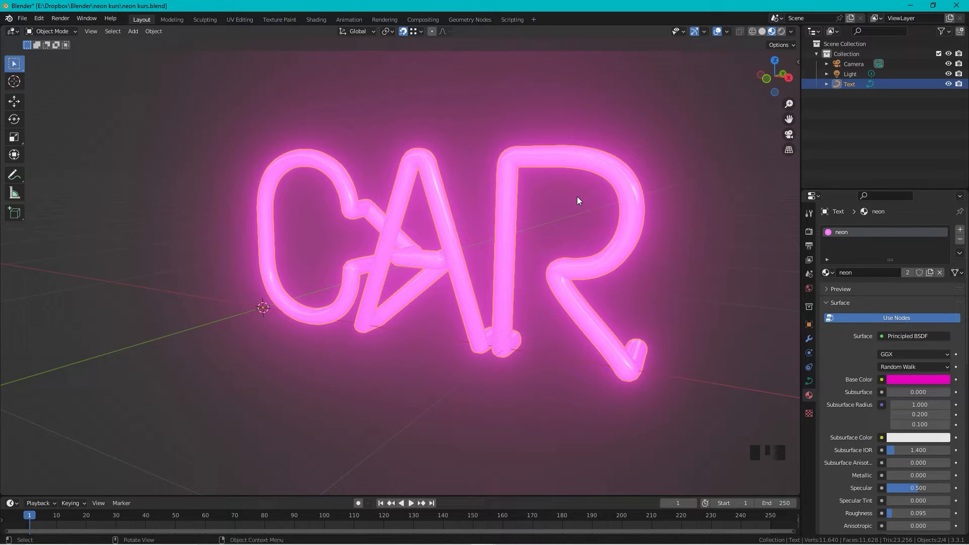
Step: Duplicate the CAR text in place as a backup and hide the copy from the viewport
key("shift+d")
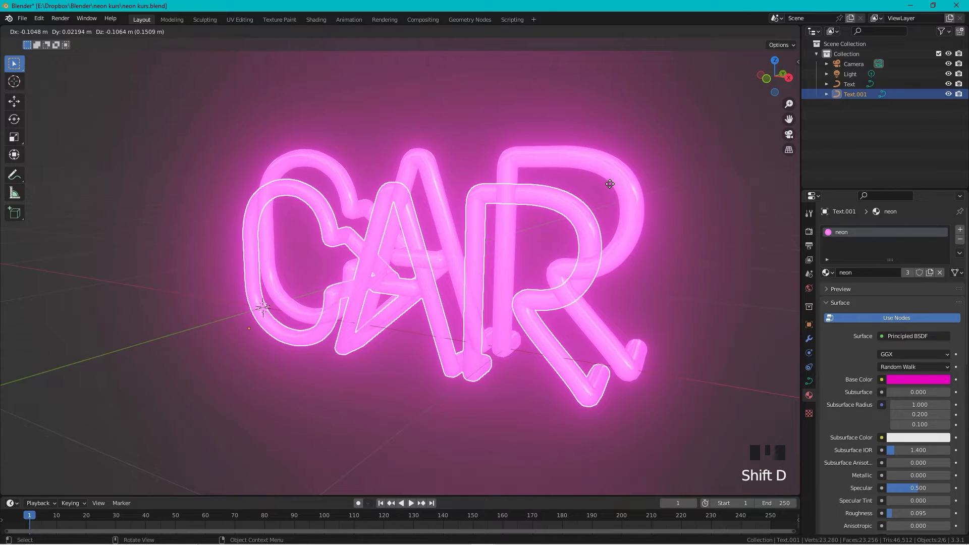
right_click(609, 184)
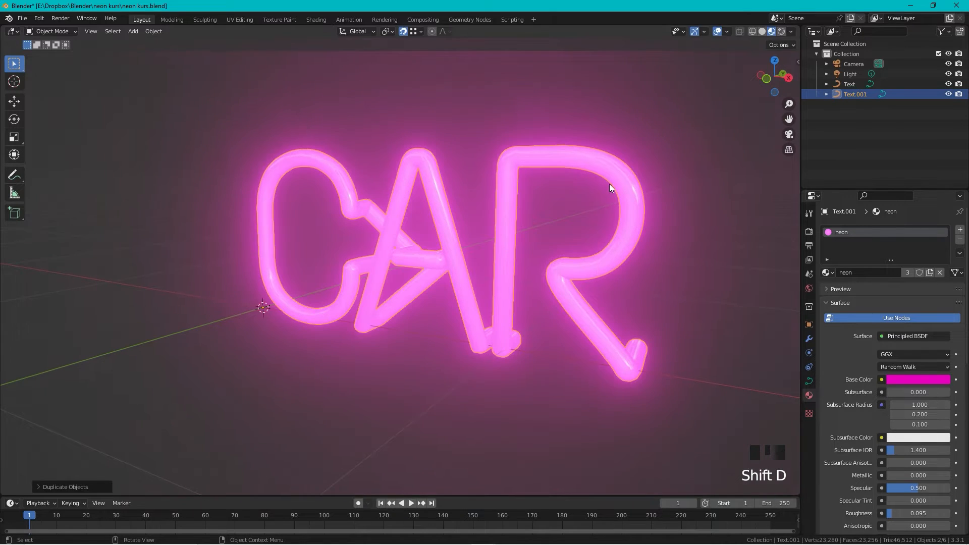
left_click(949, 94)
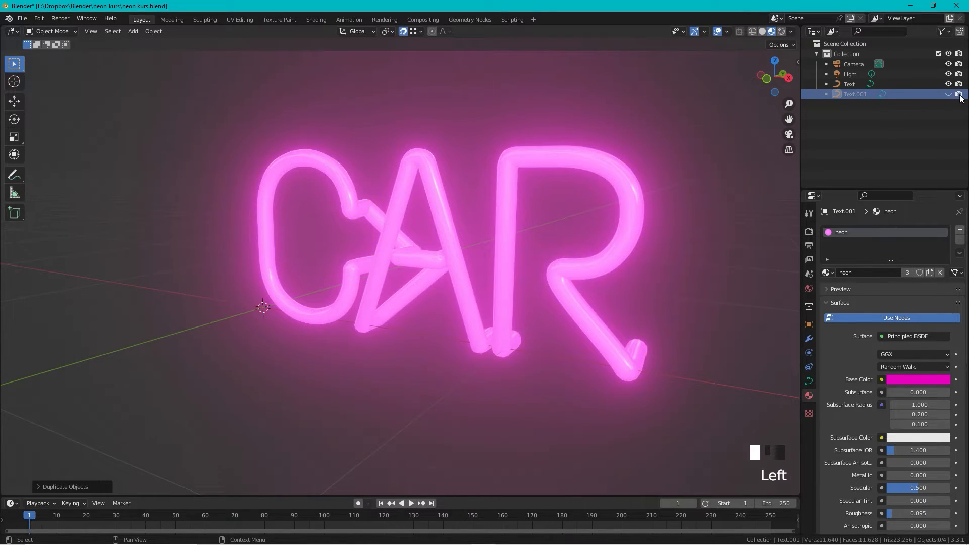
Step: Convert the original CAR text curve to a mesh
left_click(853, 86)
right_click(576, 152)
mouse_move(576, 152)
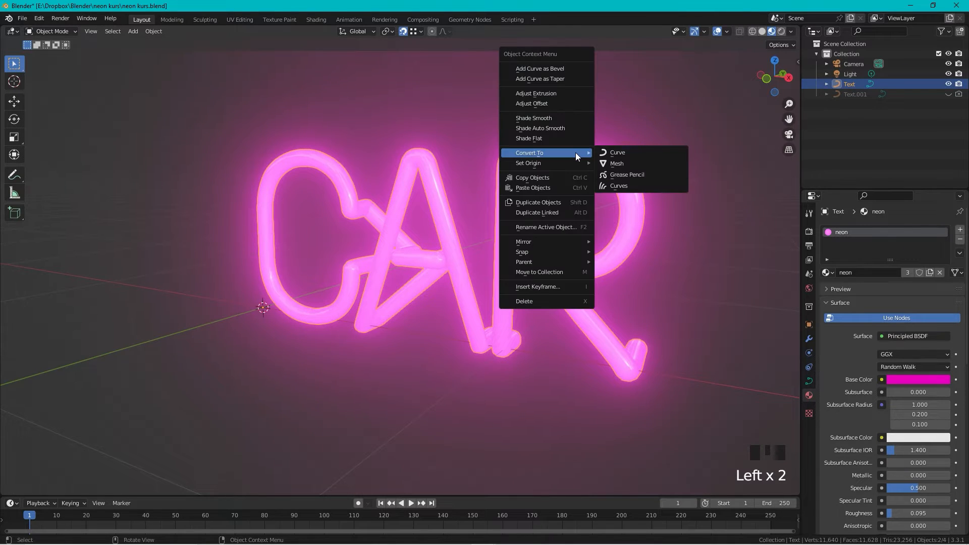
left_click(626, 163)
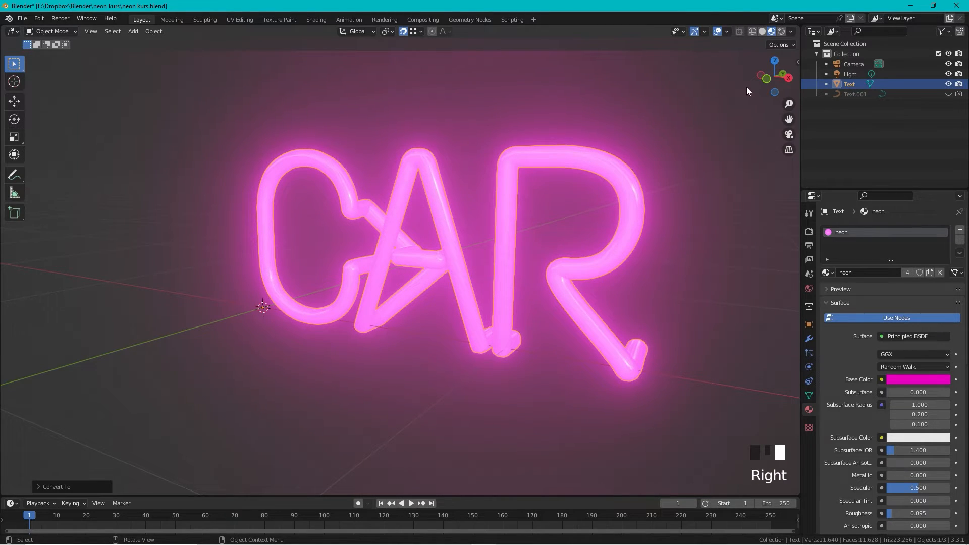
Step: In Edit Mode, select the rear connecting tubes from the side view and add a new material in a second slot
left_click(761, 74)
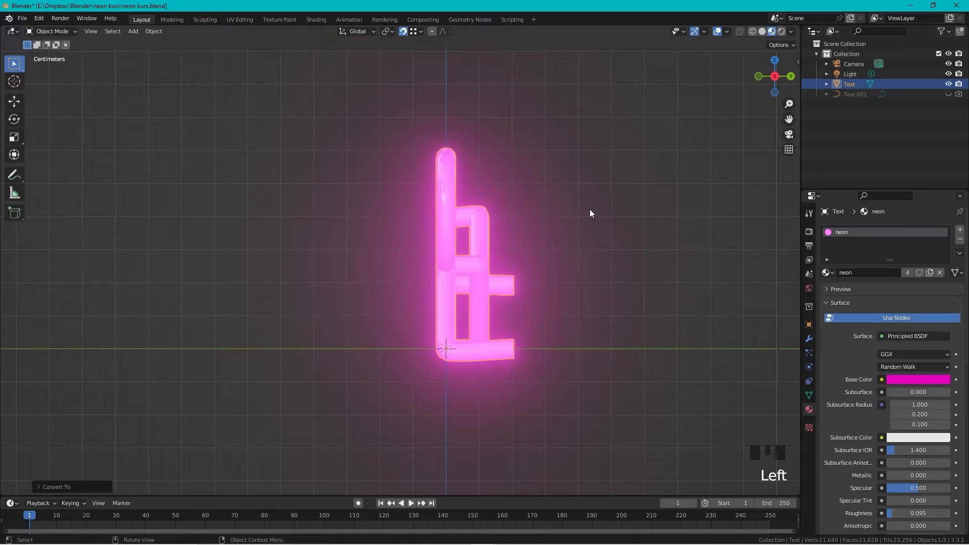
key("Tab")
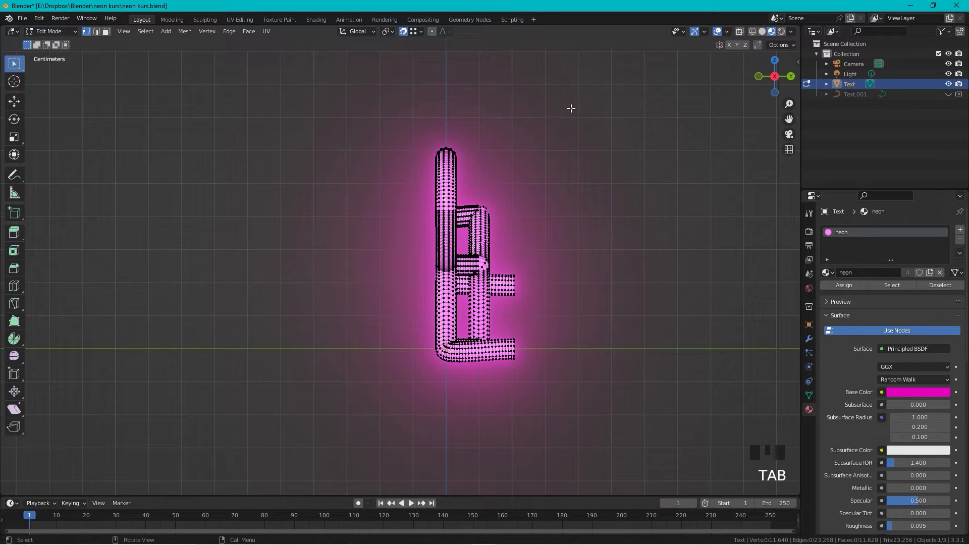
left_click_drag(571, 108, 461, 386)
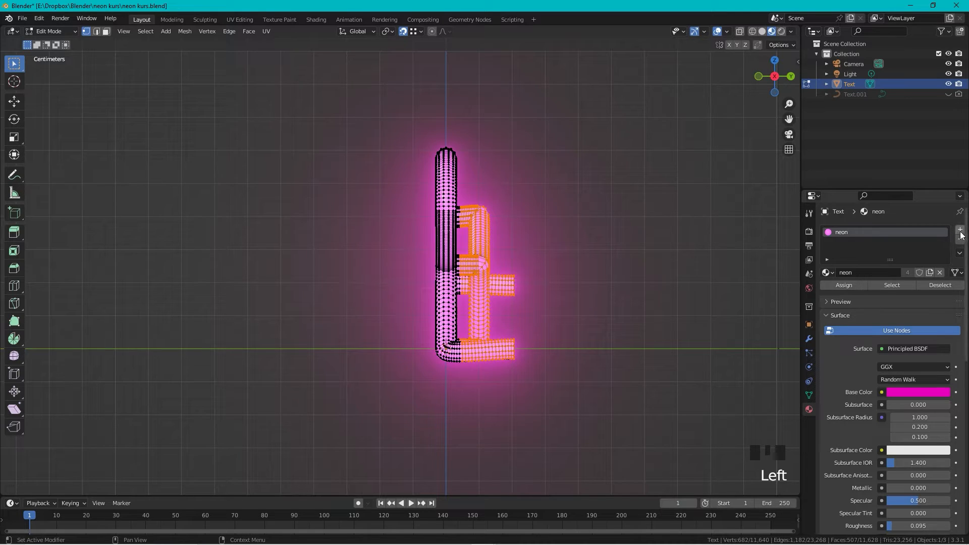
left_click(961, 230)
left_click(881, 292)
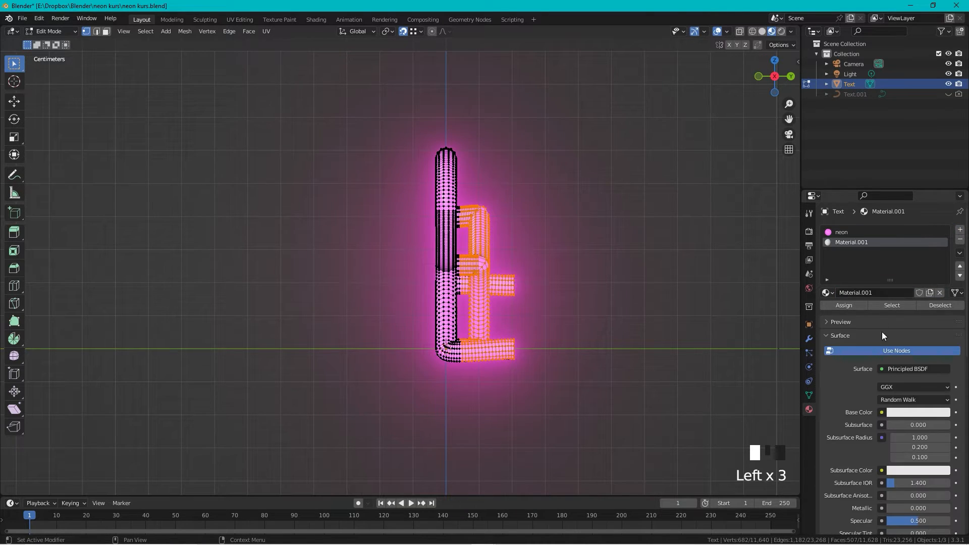
Step: Give the new material a black base color and a roughness of 0.768, and assign it to the selected rear tubes
left_click(902, 411)
left_click_drag(941, 296, 942, 347)
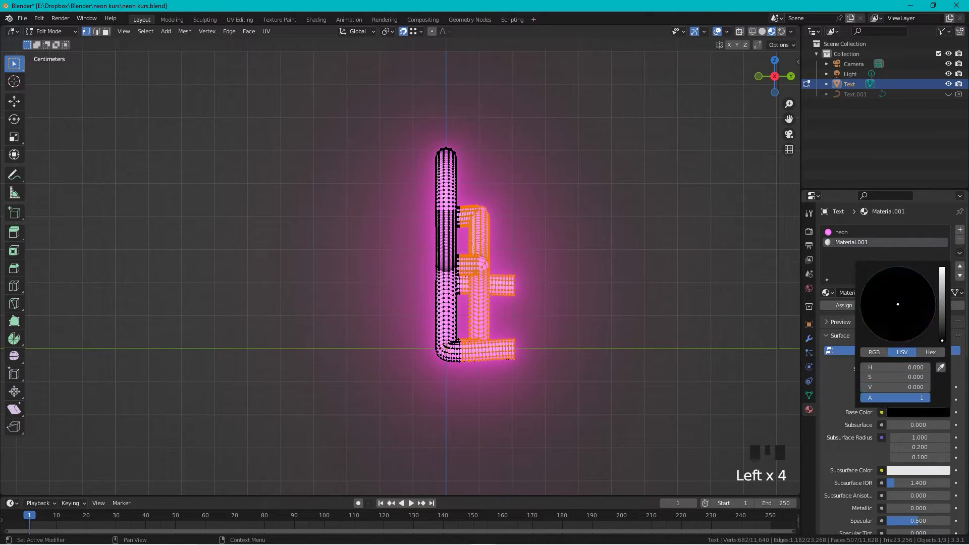
scroll(869, 446, "down", 3)
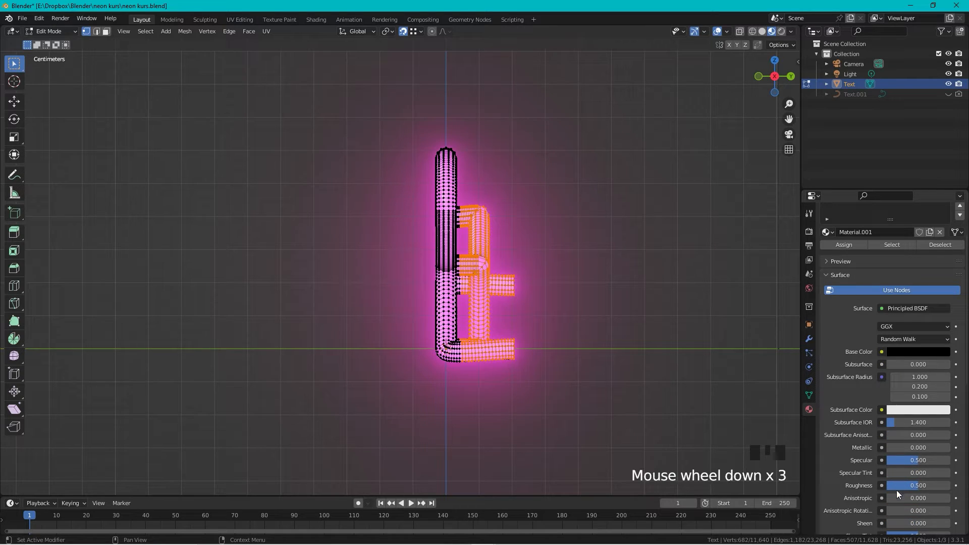
left_click_drag(919, 486, 935, 485)
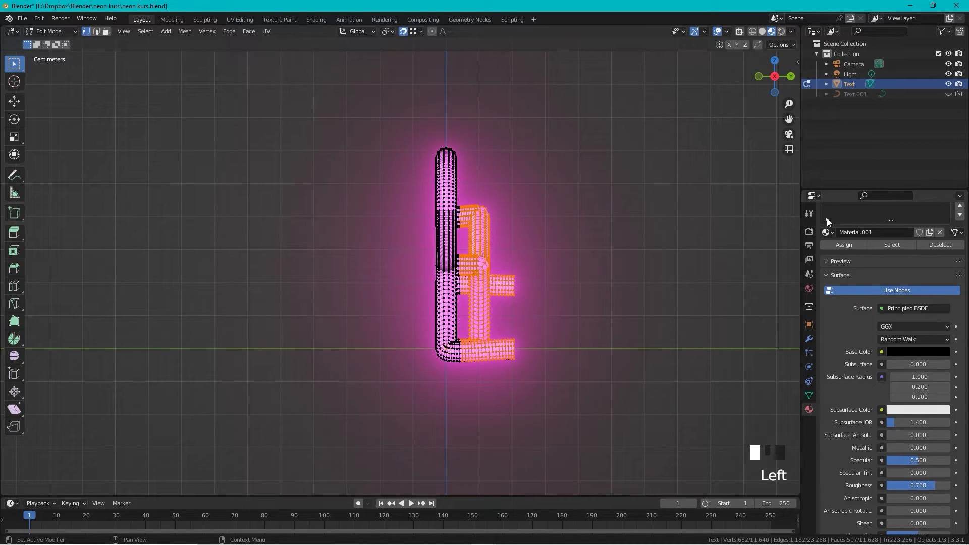
left_click(852, 243)
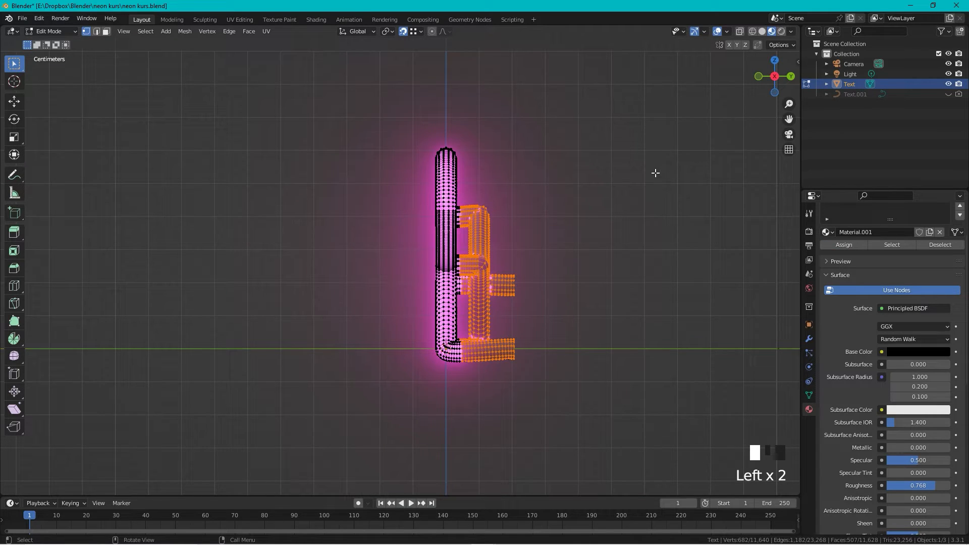
Step: Reselect all rear tube geometry with X-ray enabled, assign the black material to it, and return to Object Mode
key("alt+z")
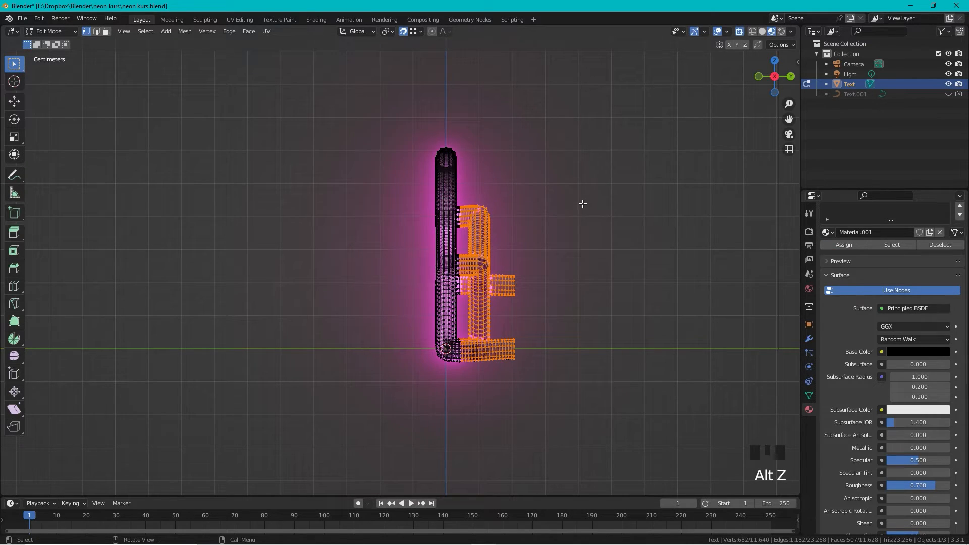
left_click_drag(562, 127, 460, 387)
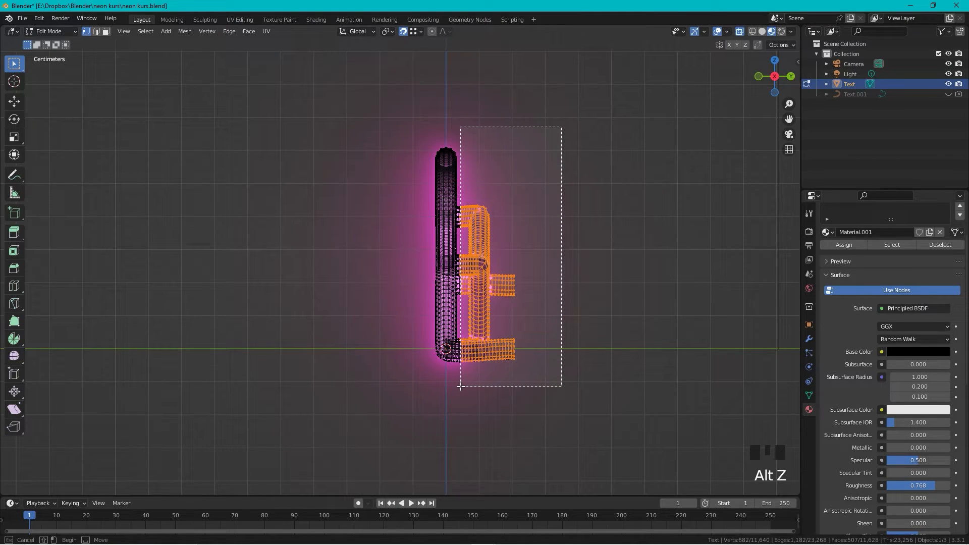
left_click_drag(461, 386, 459, 386)
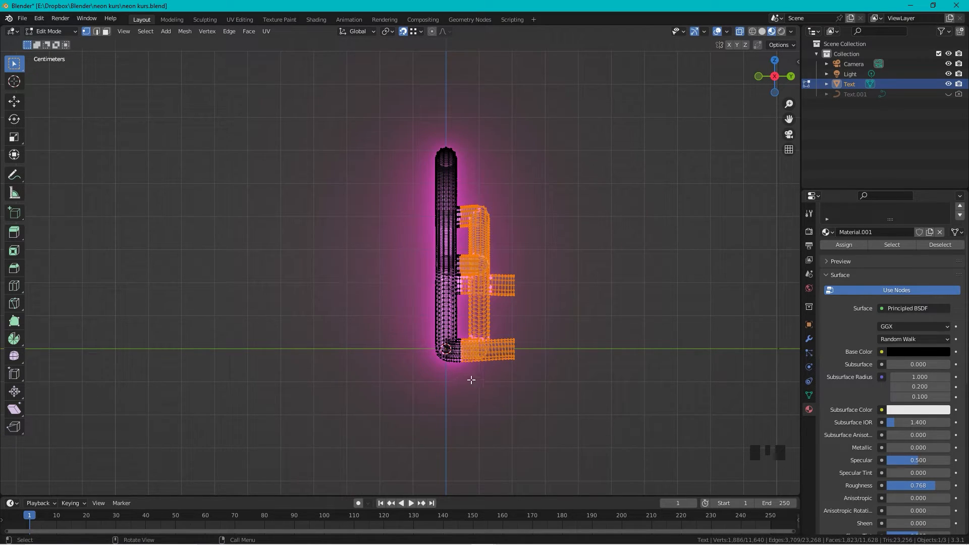
left_click(850, 244)
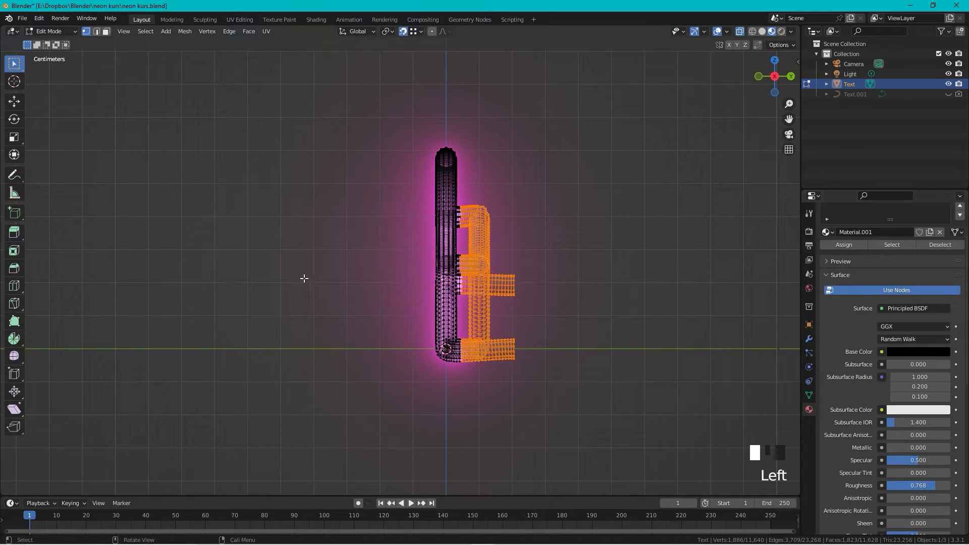
middle_click_drag(303, 277, 408, 289)
scroll(408, 289, "down", 2)
key("Tab")
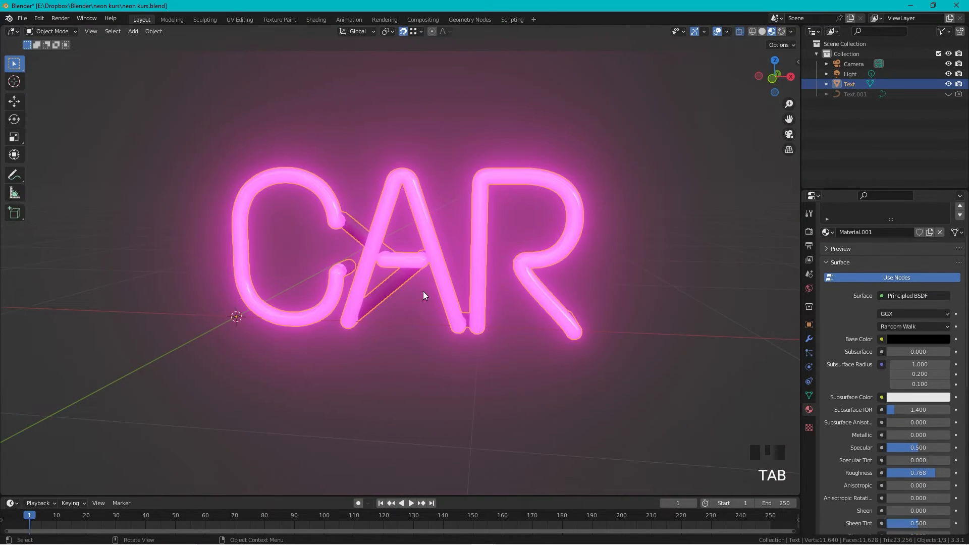
Step: Deselect the sign and examine the glowing front letters and the black rear tubes from several angles and distances
middle_click_drag(431, 339, 464, 350)
left_click(466, 348)
scroll(482, 324, "down", 3)
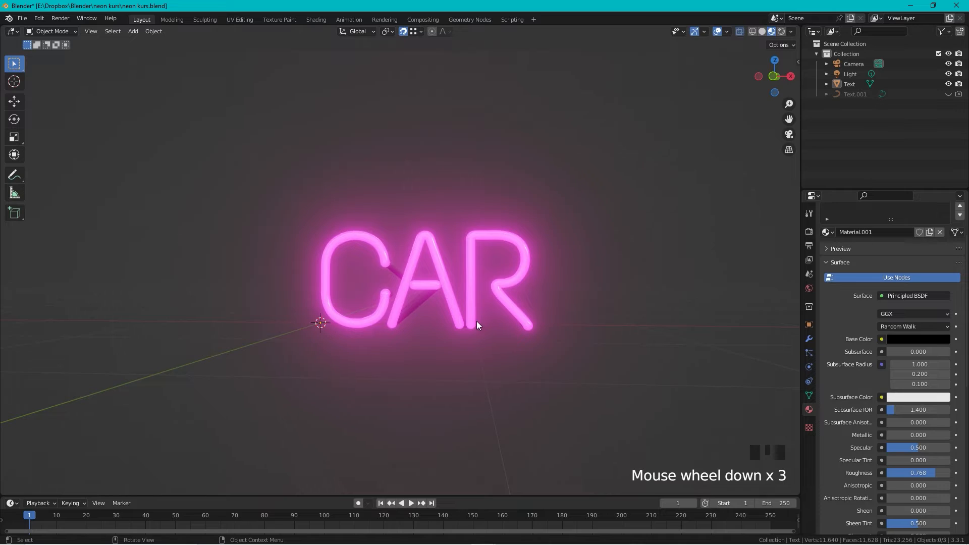
scroll(493, 324, "up", 4)
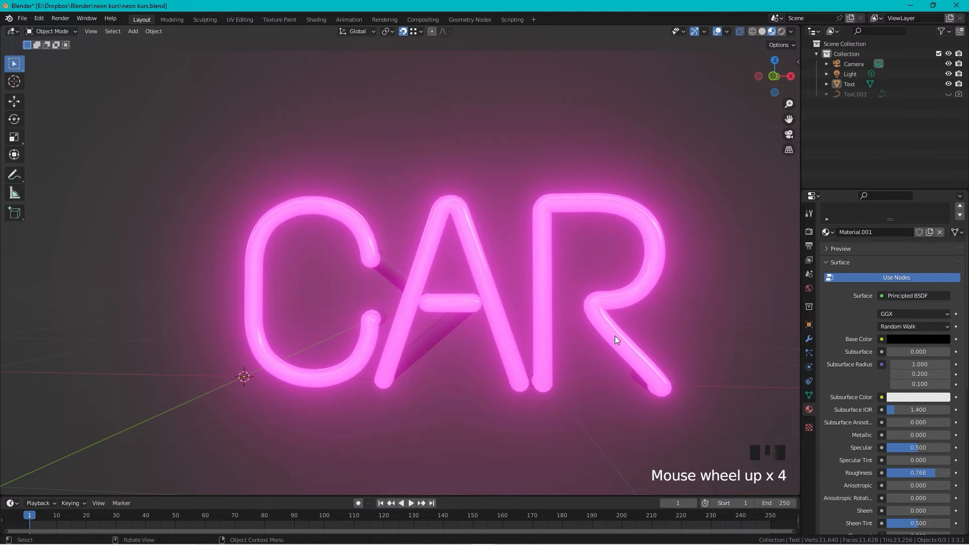
middle_click_drag(724, 318, 595, 279)
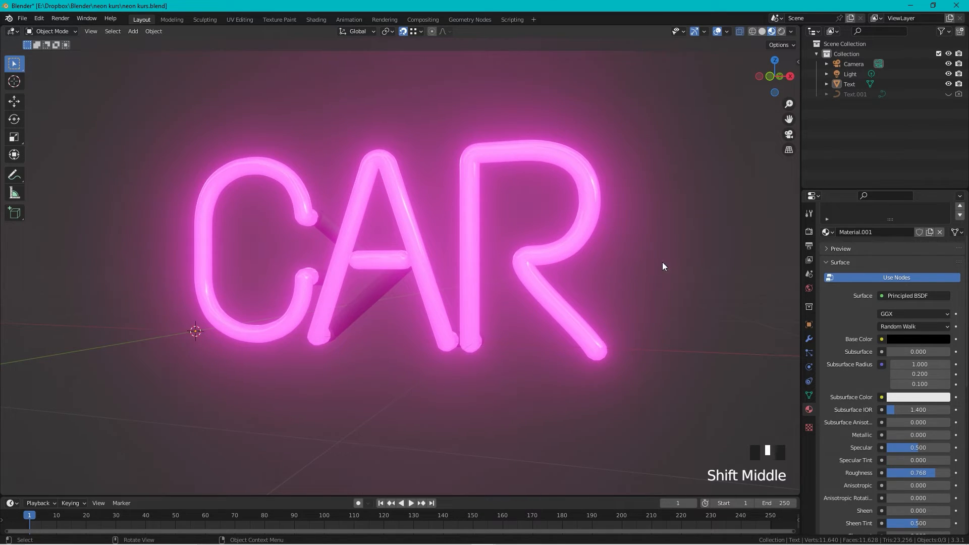
scroll(902, 323, "down", 10)
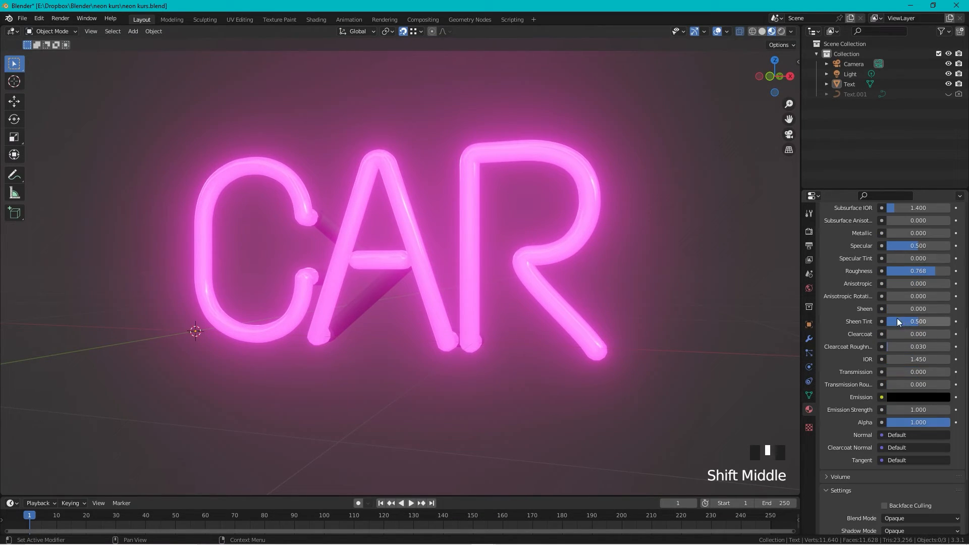
Step: Open the CAR sign's neon material in the Shading workspace and examine its ColorRamp and Multiply nodes up close
left_click(319, 19)
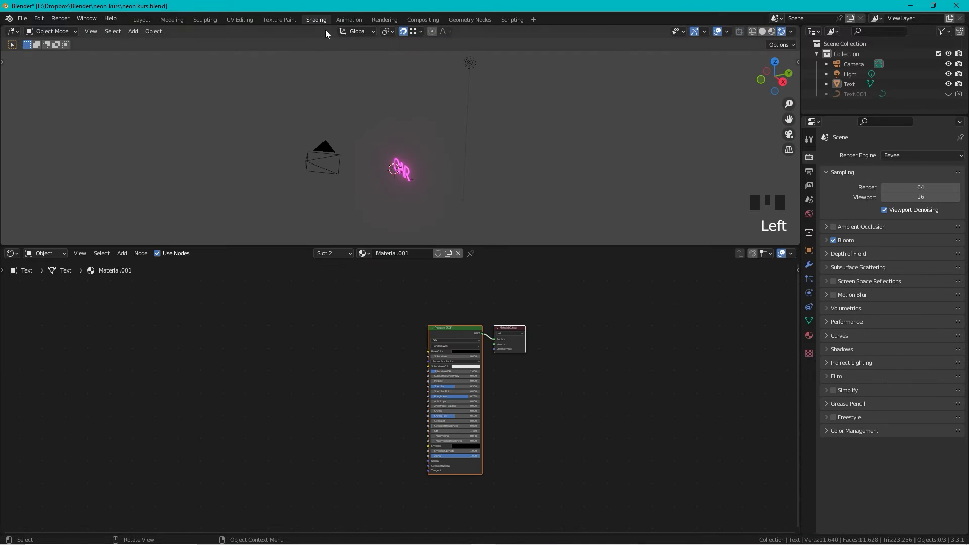
left_click(421, 152)
mouse_move(421, 153)
middle_mouse_down()
mouse_move(449, 145)
mouse_move(382, 151)
middle_mouse_up()
scroll(410, 151, "up", 4)
scroll(446, 408, "up", 1)
scroll(447, 412, "up", 2)
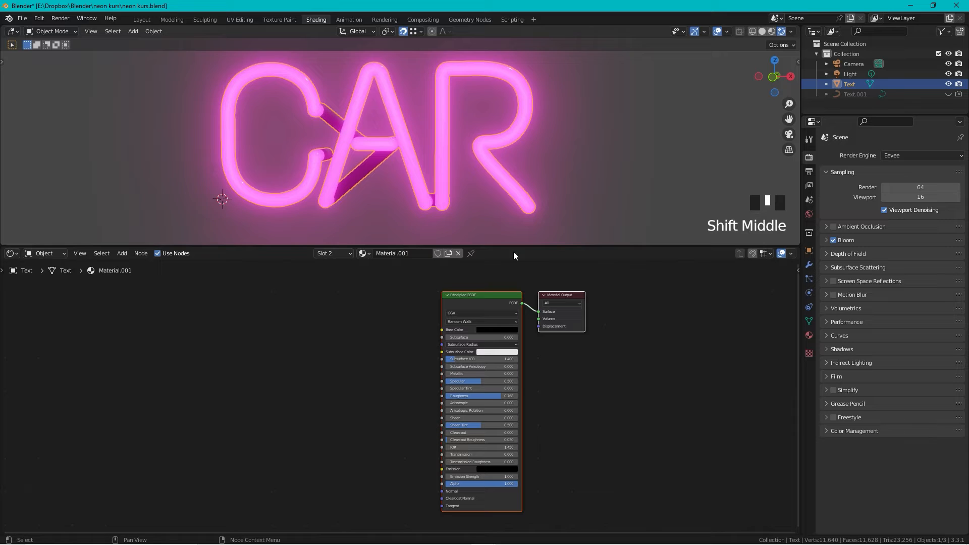
left_click(809, 335)
left_click(841, 158)
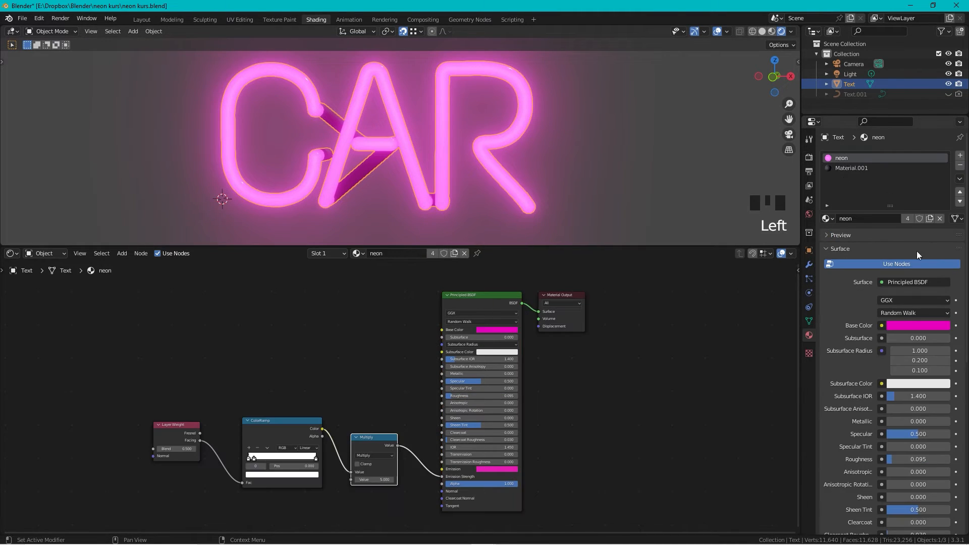
scroll(486, 369, "up", 4)
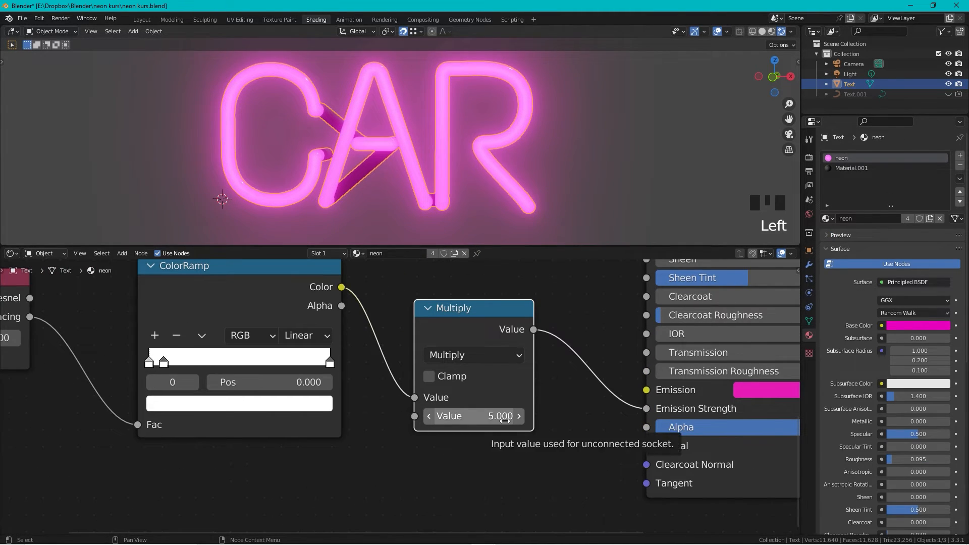
Step: Try the neon material's Multiply value at 0, inspect the unlit sign, and set the value back to 5
left_click(494, 419)
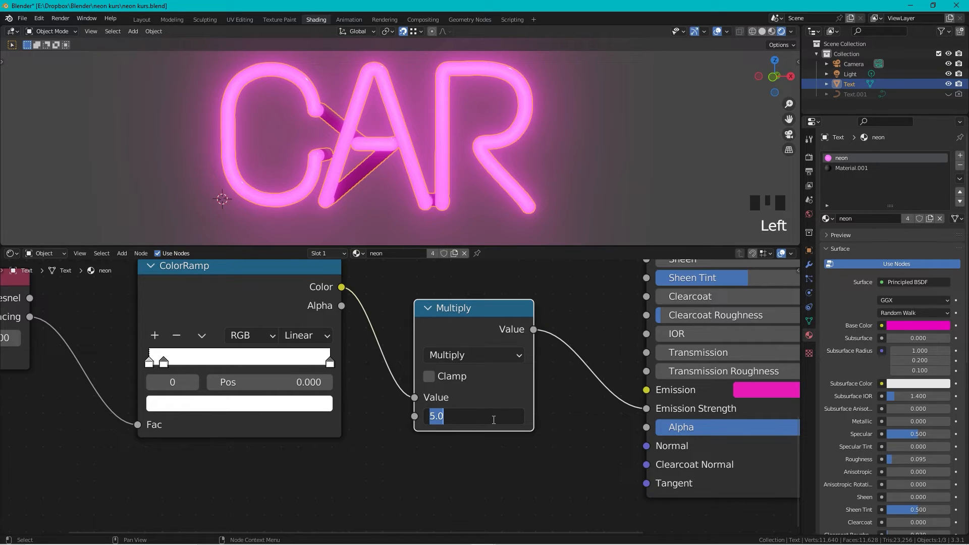
type("0")
key("Return")
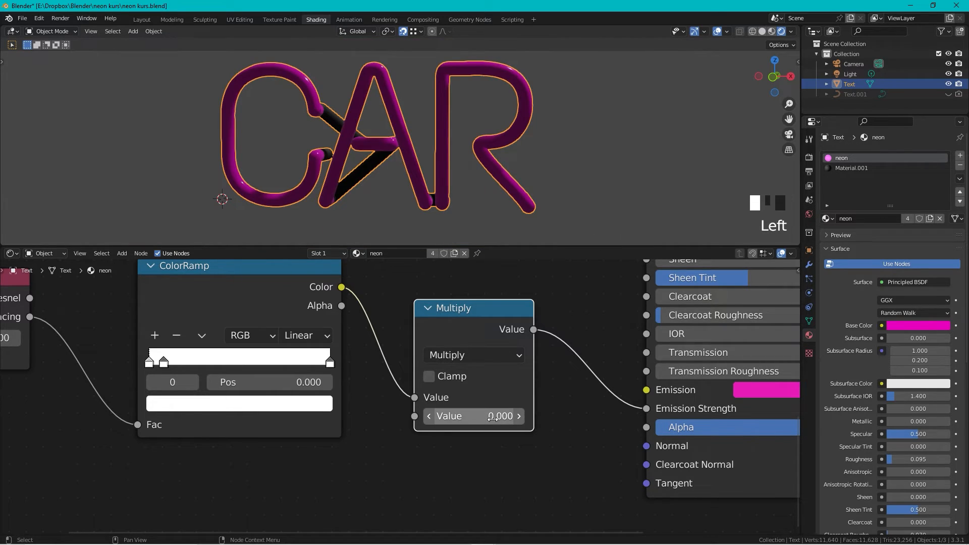
left_click(569, 147)
middle_click_drag(422, 116, 394, 131)
left_click(489, 413)
type("5")
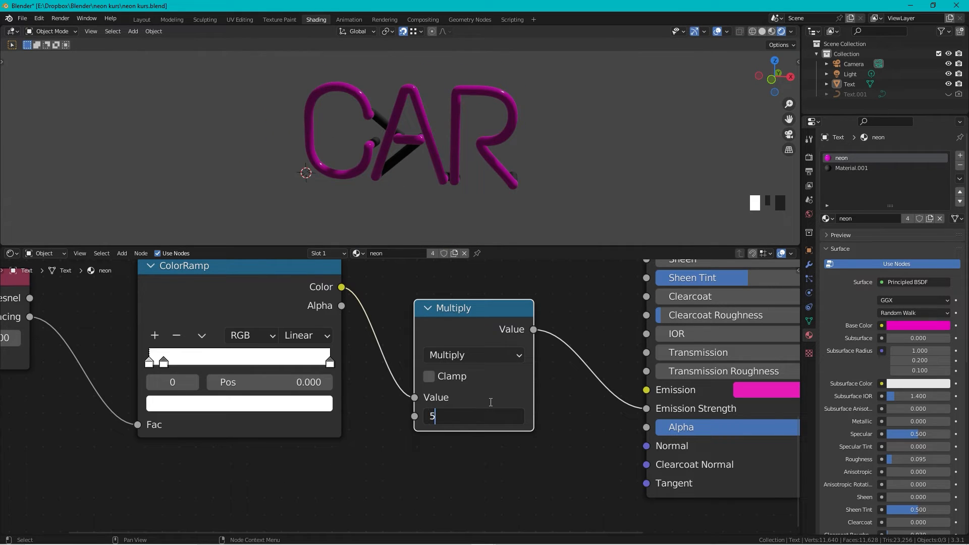
left_click(490, 402)
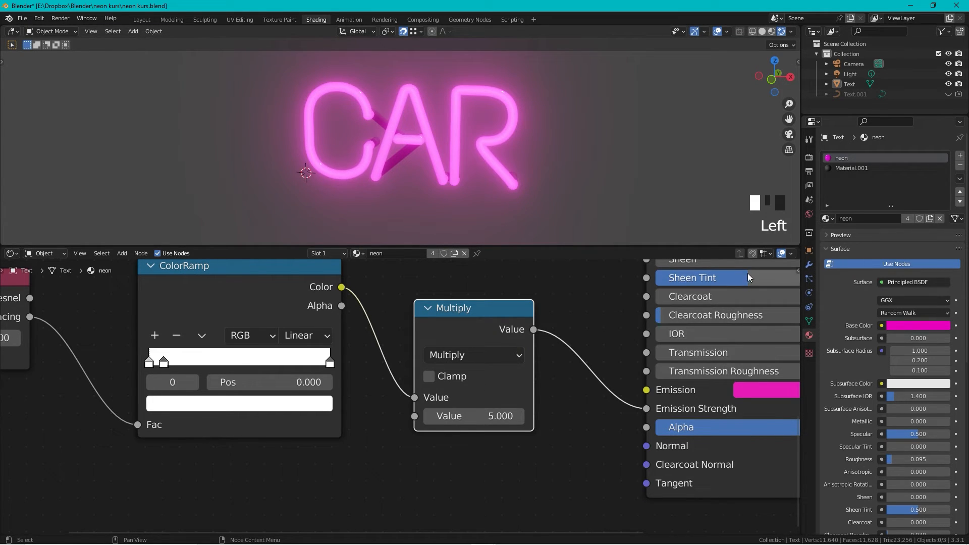
Step: Set the render engine to Cycles and bring up its render settings in the Layout workspace
left_click(809, 158)
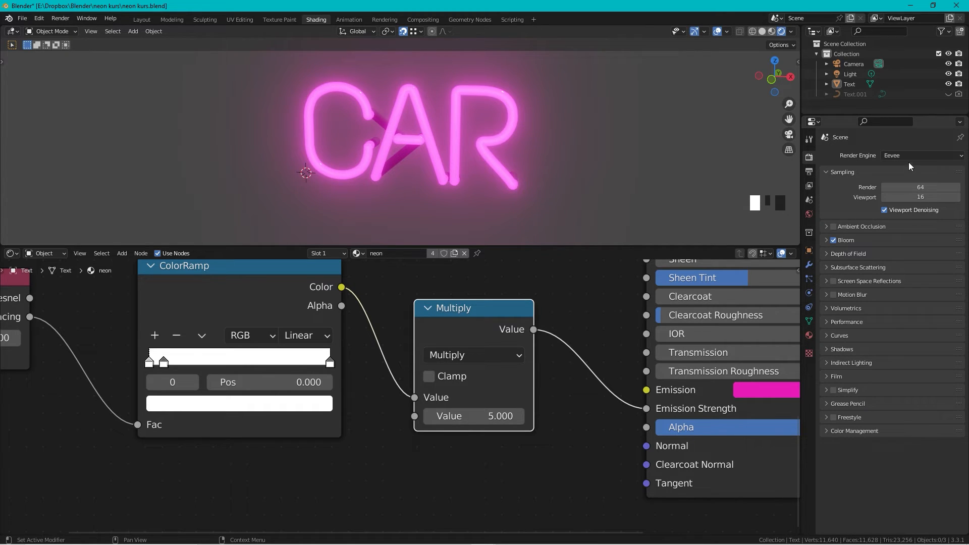
left_click(919, 154)
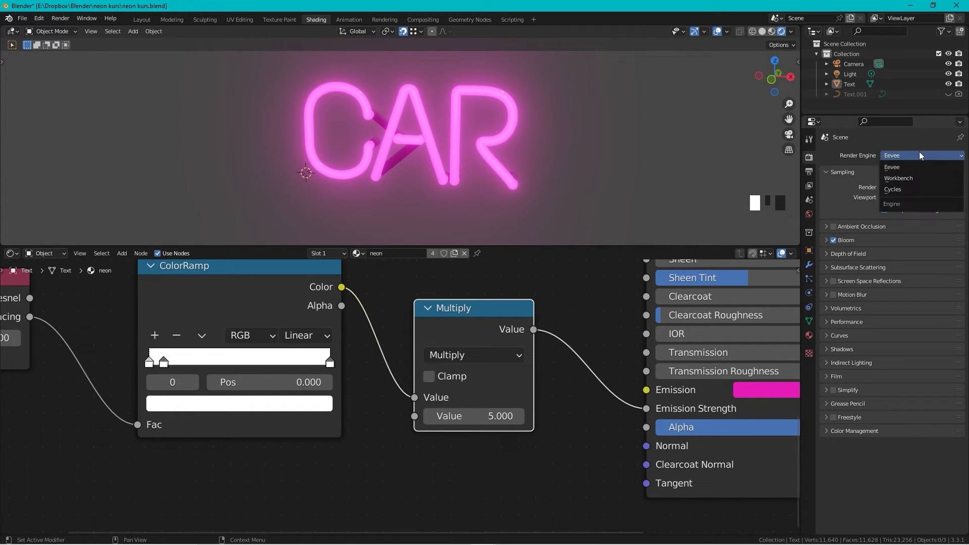
left_click(897, 189)
left_click(148, 20)
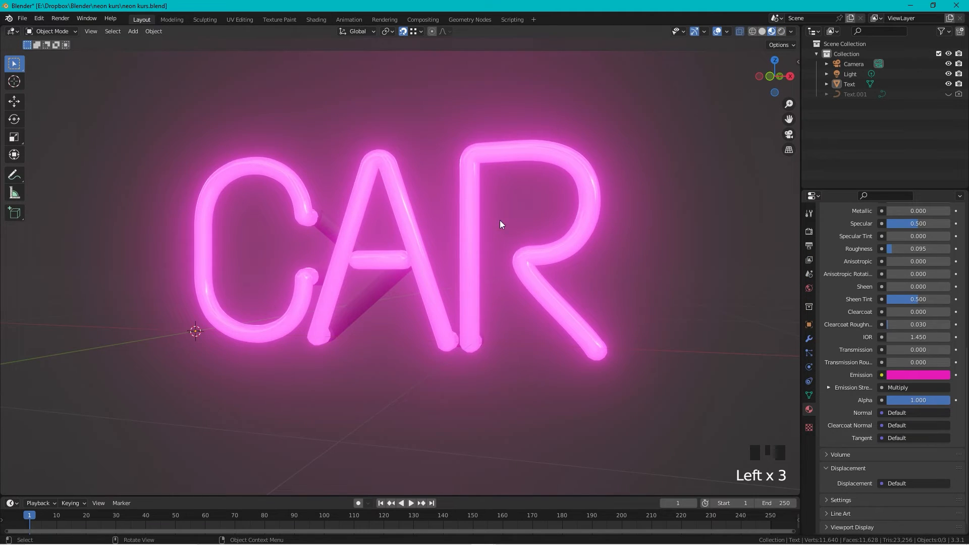
left_click(809, 232)
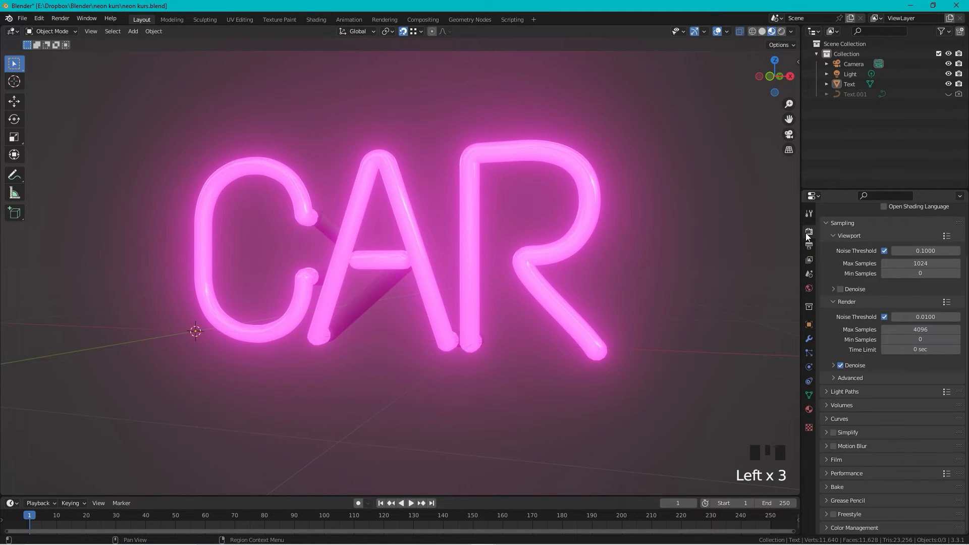
scroll(875, 286, "up", 3)
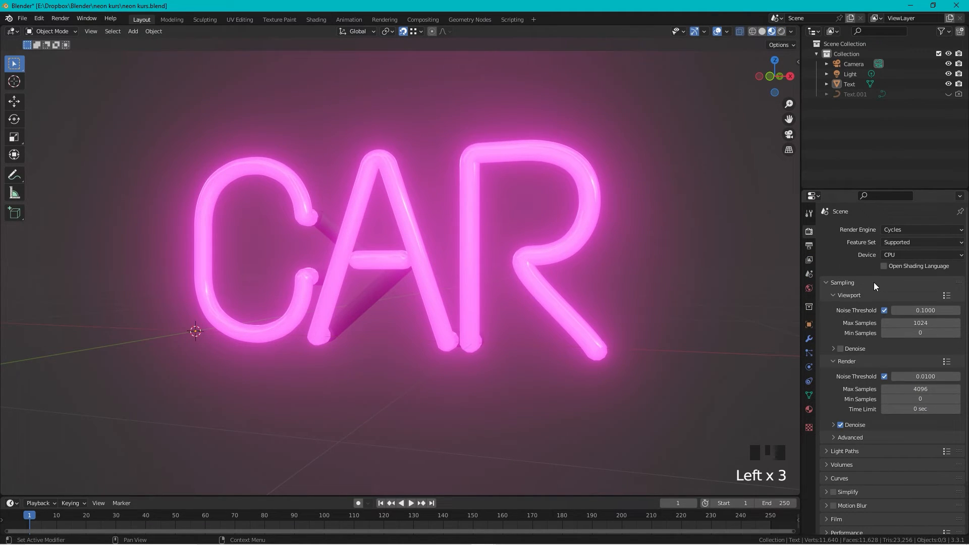
Step: Set the Cycles device to GPU Compute and limit the render's maximum samples to 100
left_click(900, 254)
left_click(900, 278)
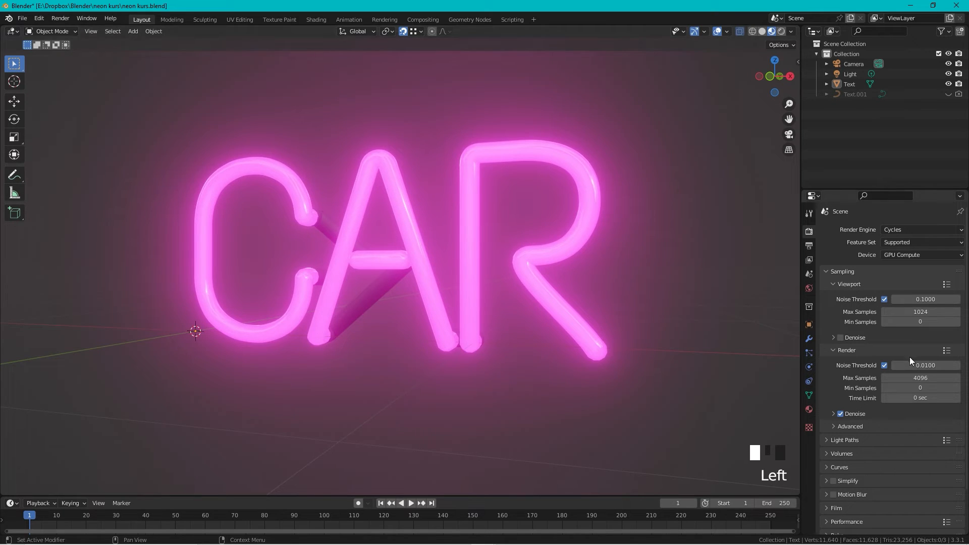
left_click(913, 378)
type("100")
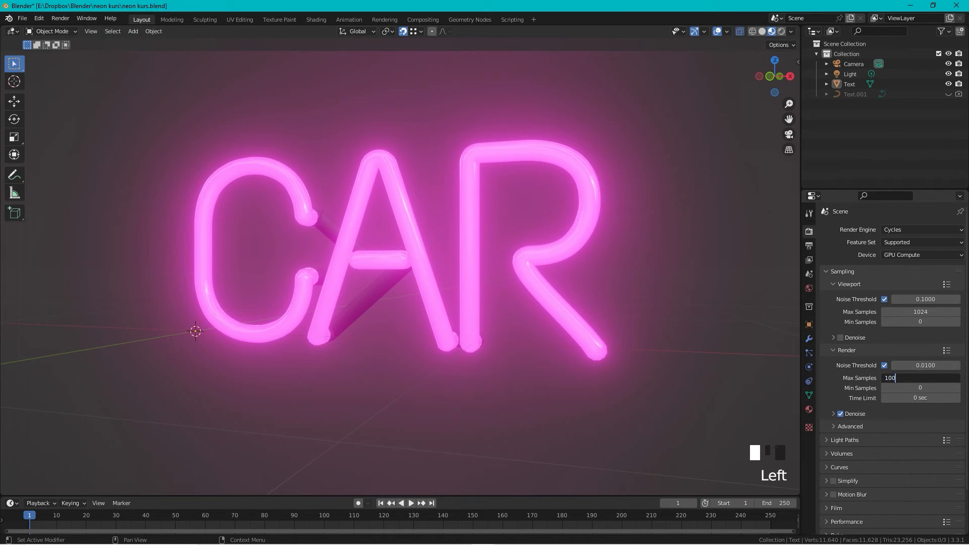
key("Return")
Step: Render a test image of the sign from the current camera, inspect it and close the result
key("F12")
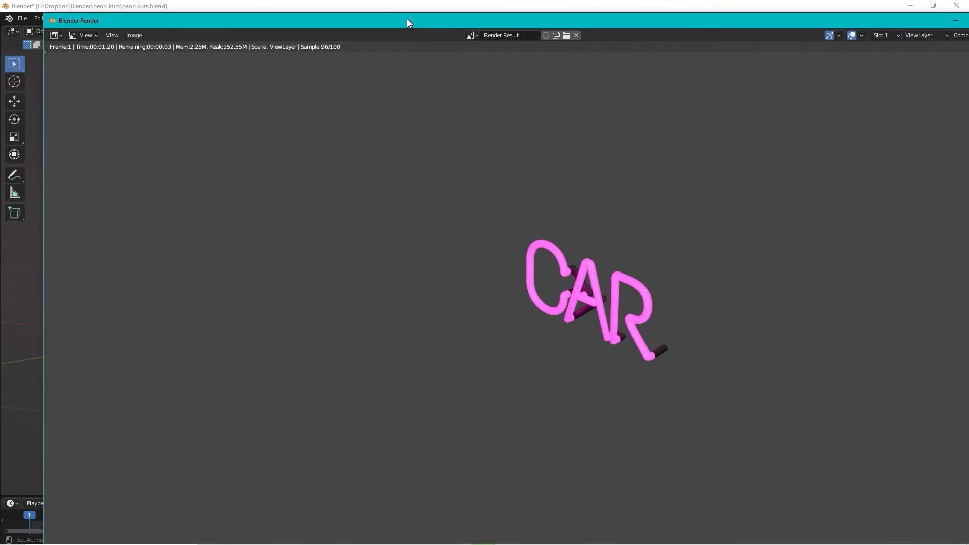
left_click_drag(407, 22, 344, 30)
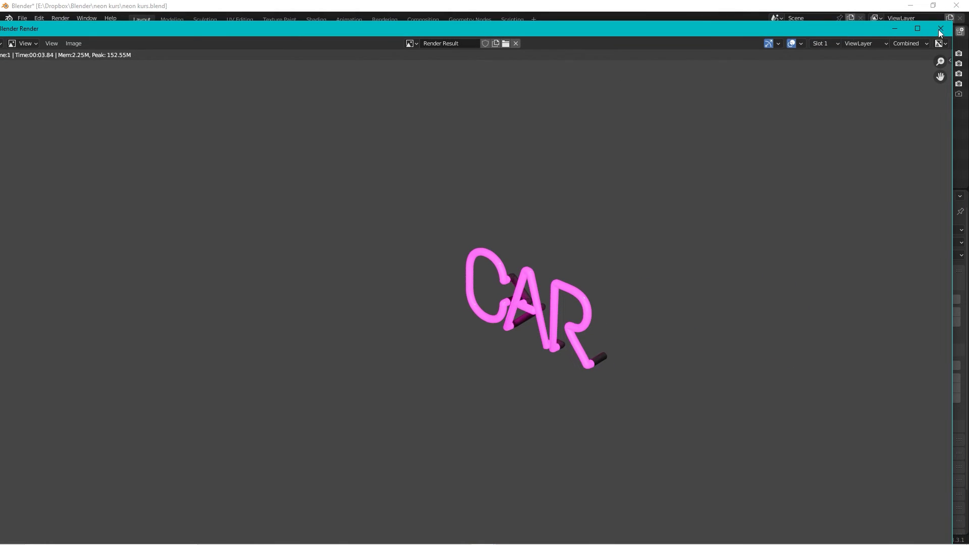
left_click(939, 31)
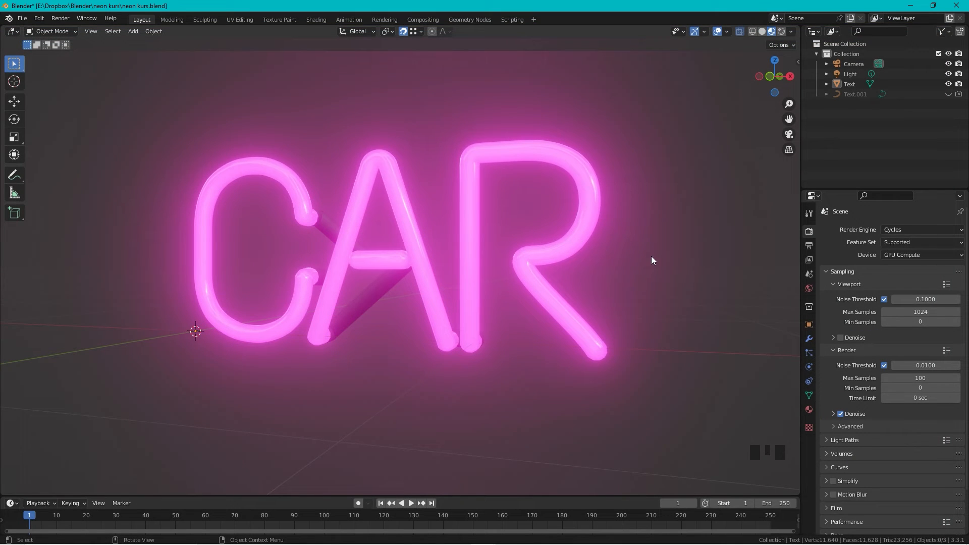
Step: Align the camera to the current front view of the sign and move it back 1 m along its local Z axis
key("ctrl+alt+KP_0")
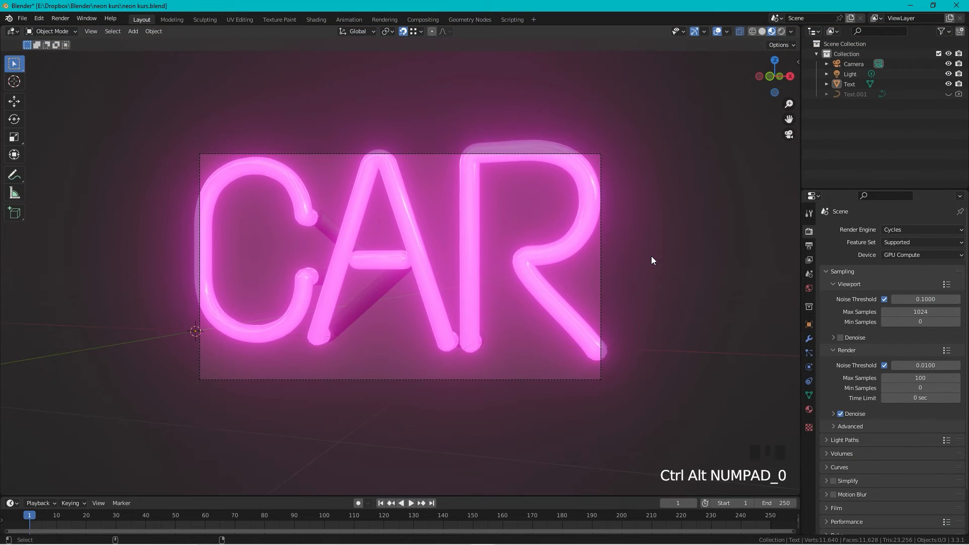
left_click(566, 381)
key("g")
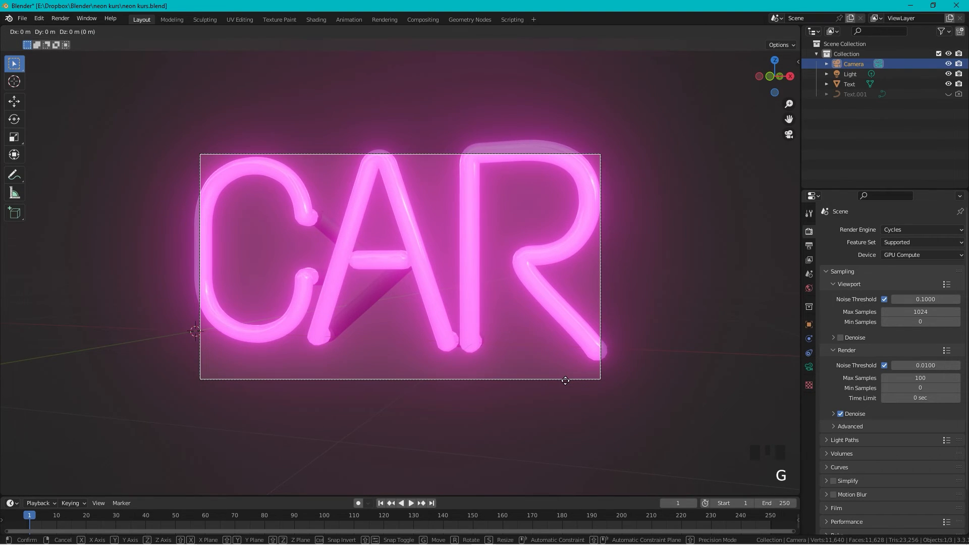
key("z")
key("z")
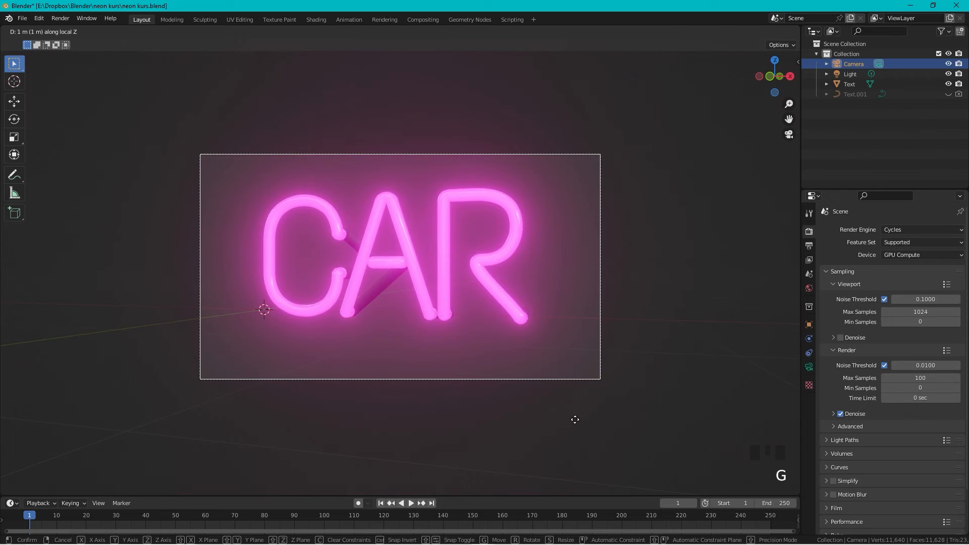
left_click(575, 420)
Step: Deselect the camera, then render the reframed sign to inspect it and close the result
left_click(649, 318)
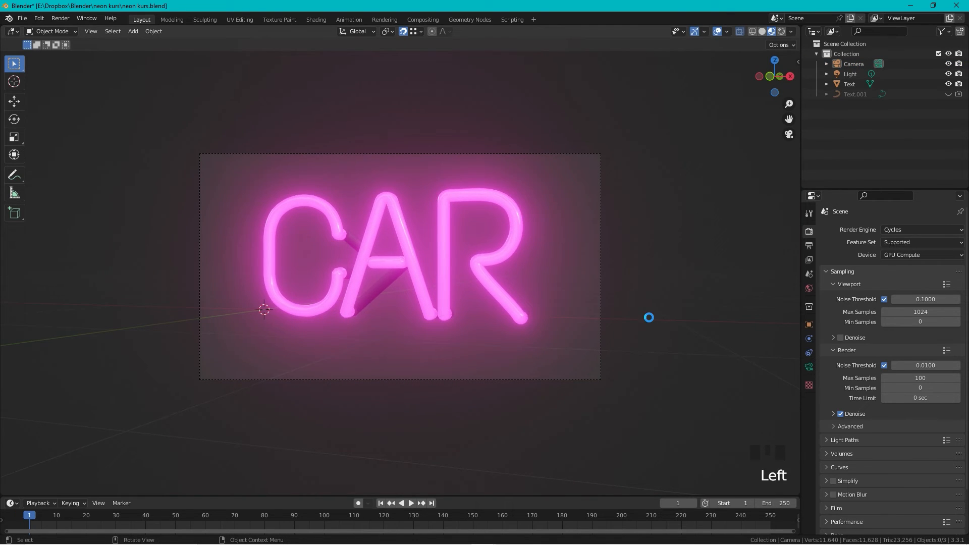
key("F12")
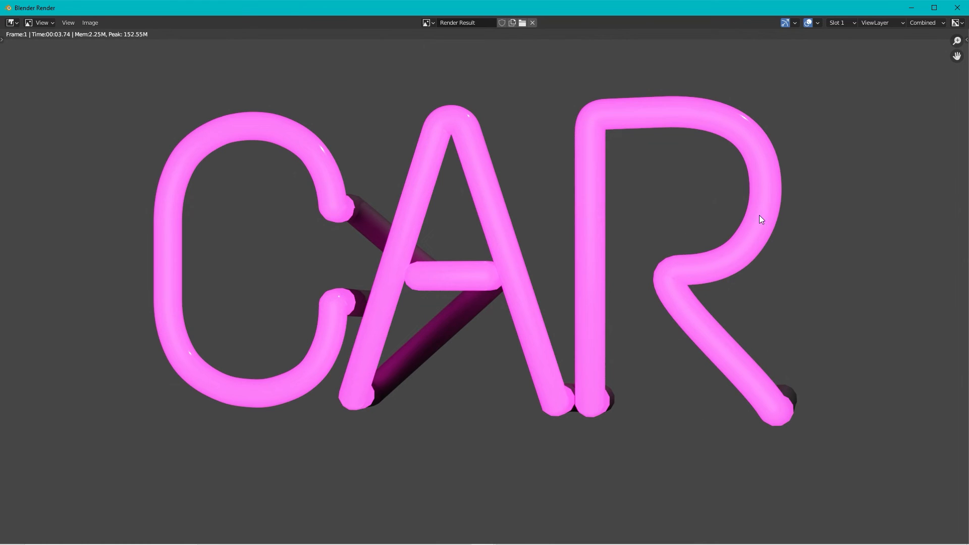
left_click(951, 10)
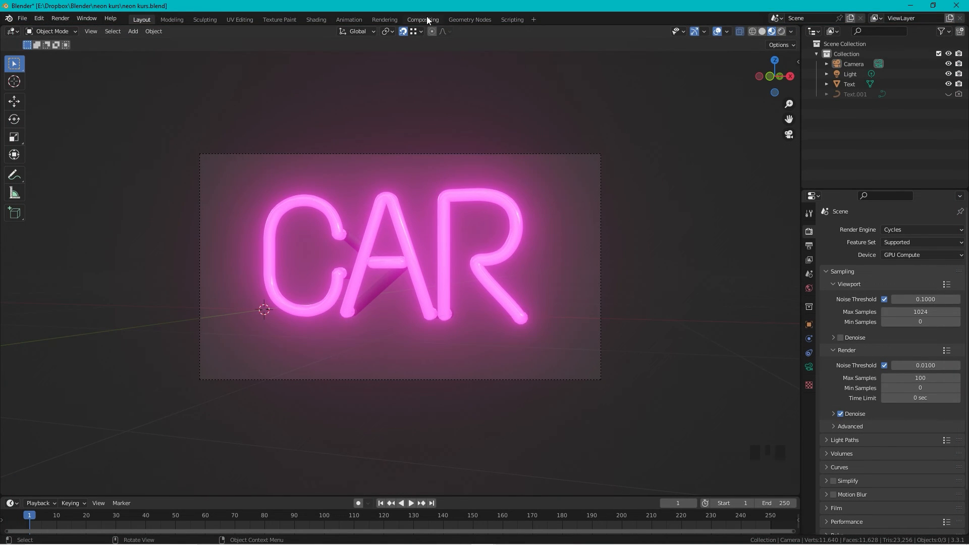
Step: Enable compositing nodes in the Compositing workspace and spread the Render Layers and Composite nodes apart
left_click(424, 20)
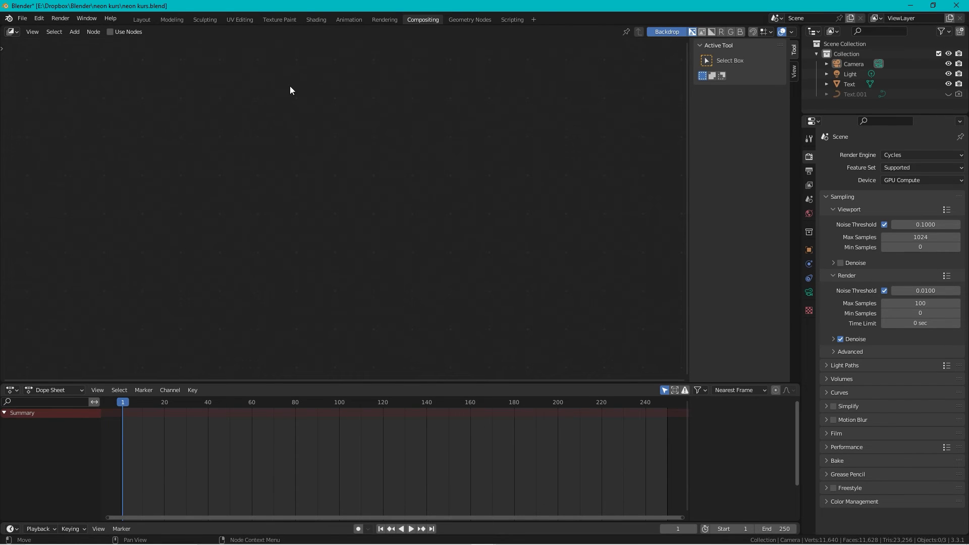
left_click(110, 31)
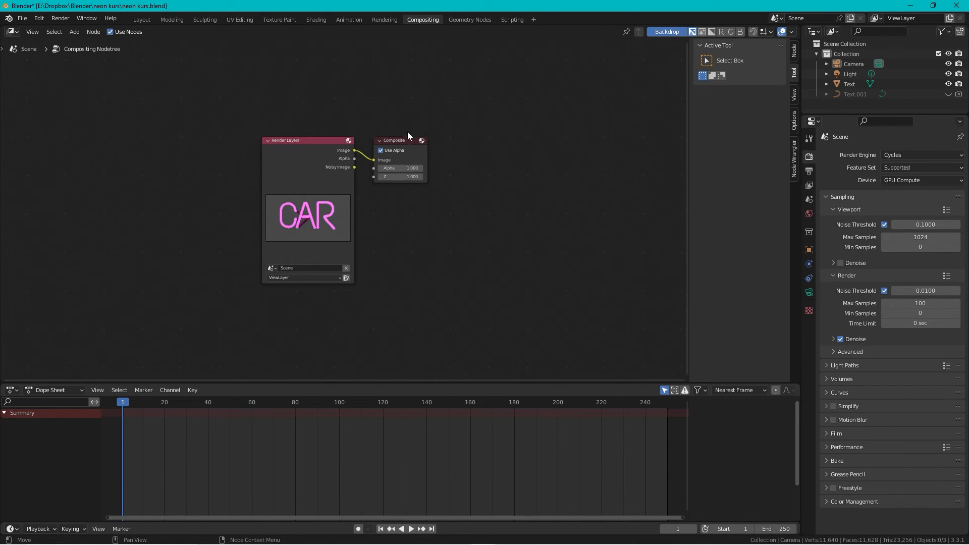
left_click_drag(403, 146, 539, 170)
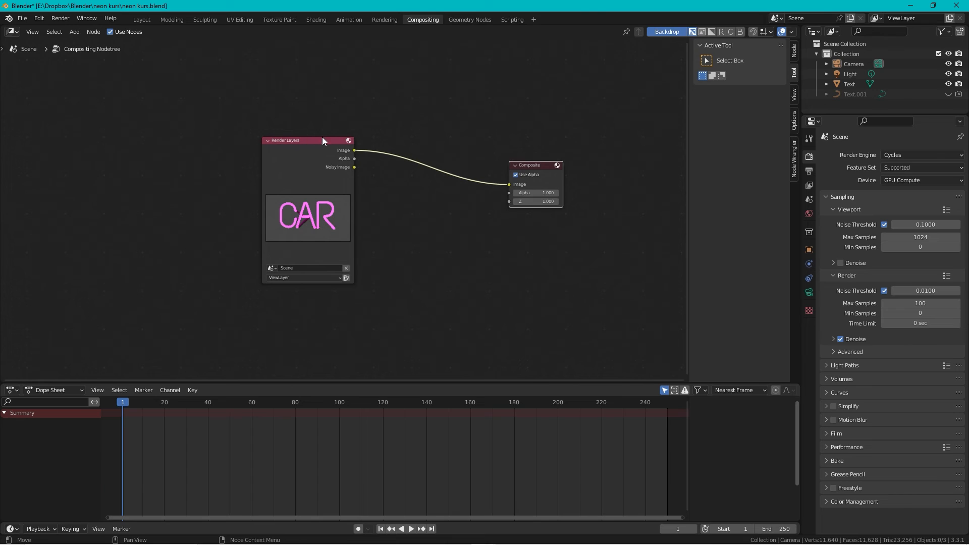
left_click_drag(322, 138, 276, 136)
left_click(426, 110)
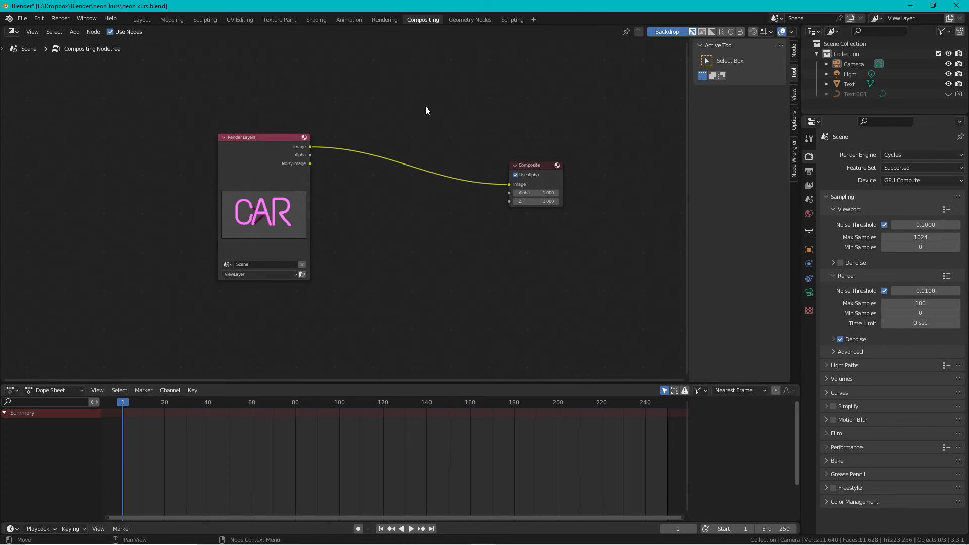
Step: Insert a Glare node on the link between Render Layers and Composite and set its type to Fog Glow
key("shift+a")
left_click(426, 162)
type("gla")
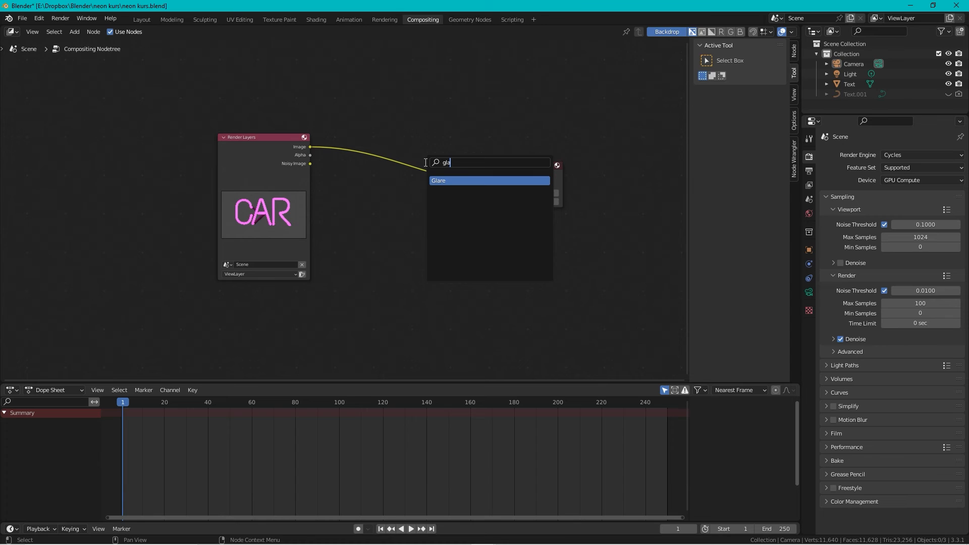
key("Return")
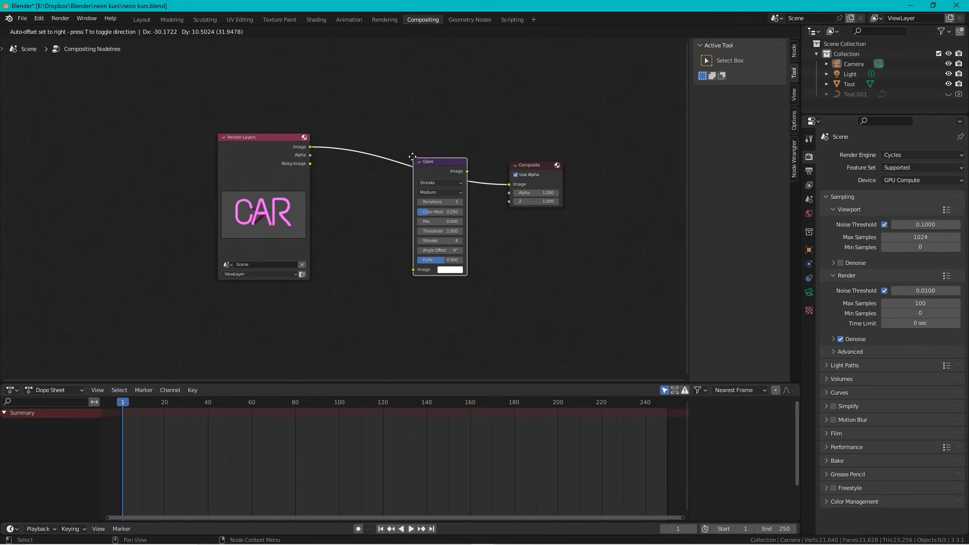
left_click(380, 131)
left_click(410, 157)
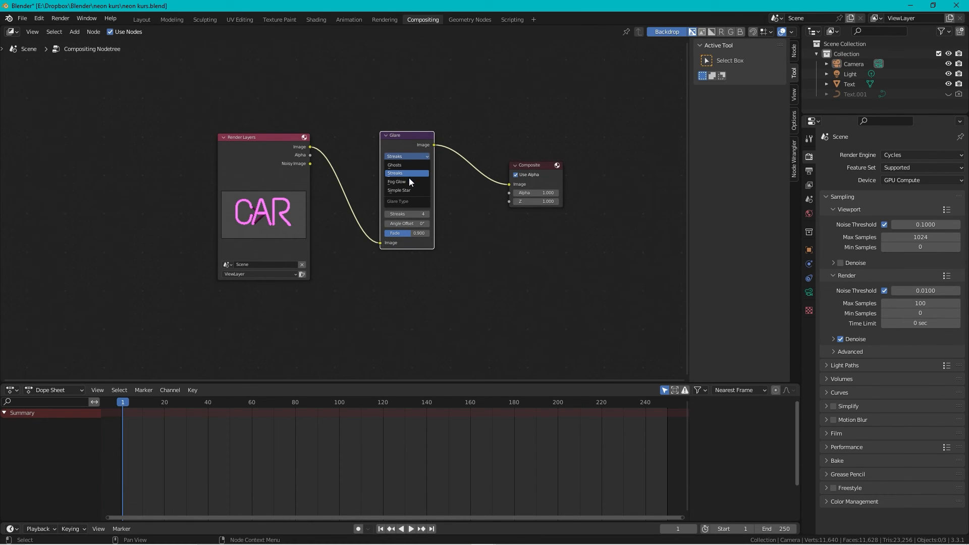
left_click(408, 182)
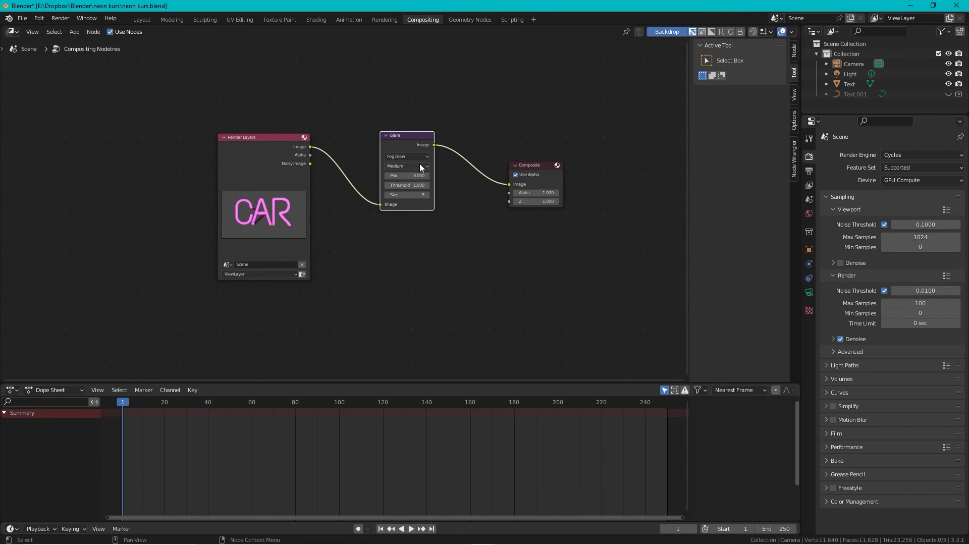
left_click(459, 207)
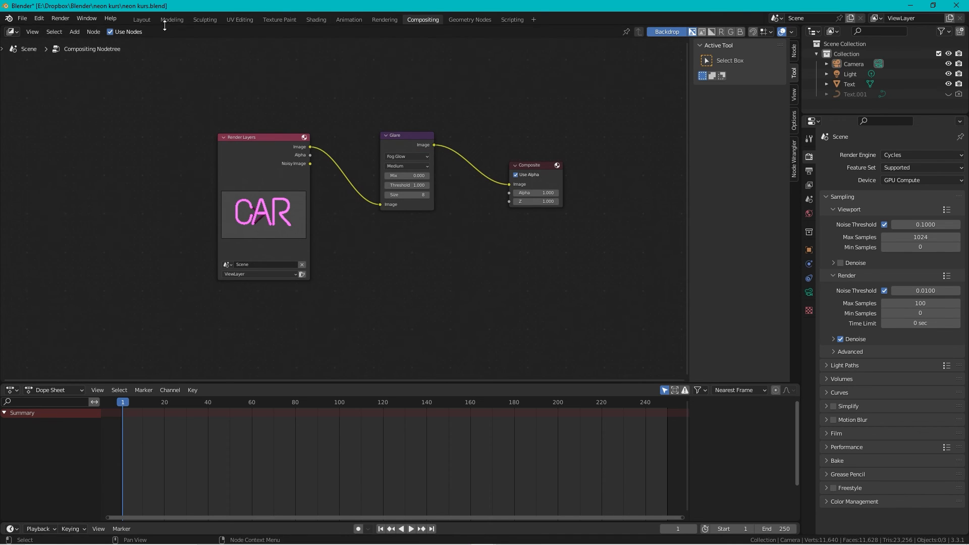
Step: Render the sign again from the Layout workspace to inspect the Fog Glow effect
left_click(144, 19)
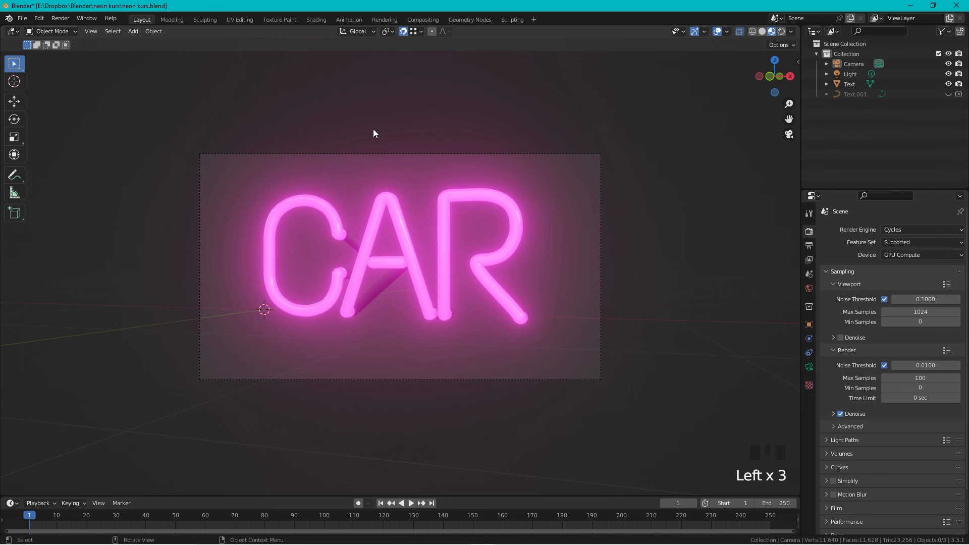
key("F12")
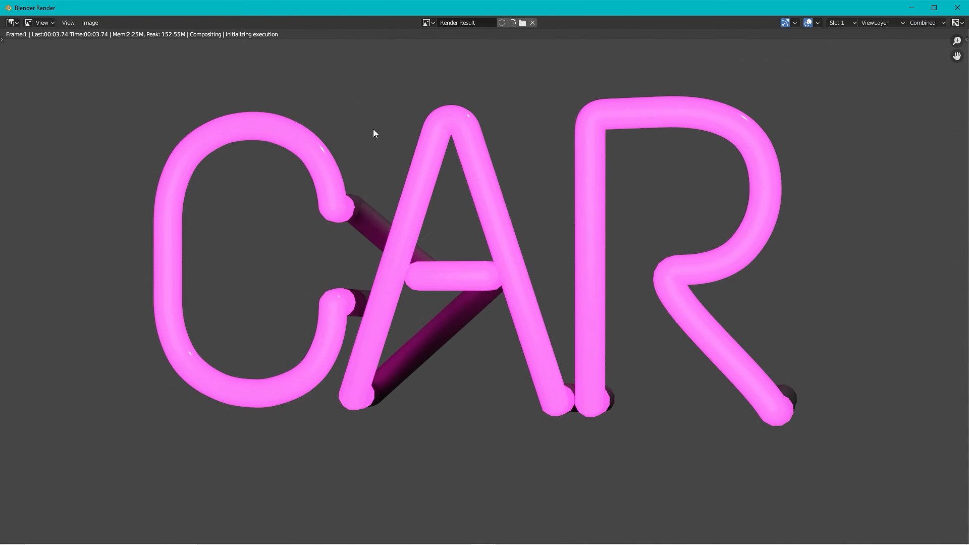